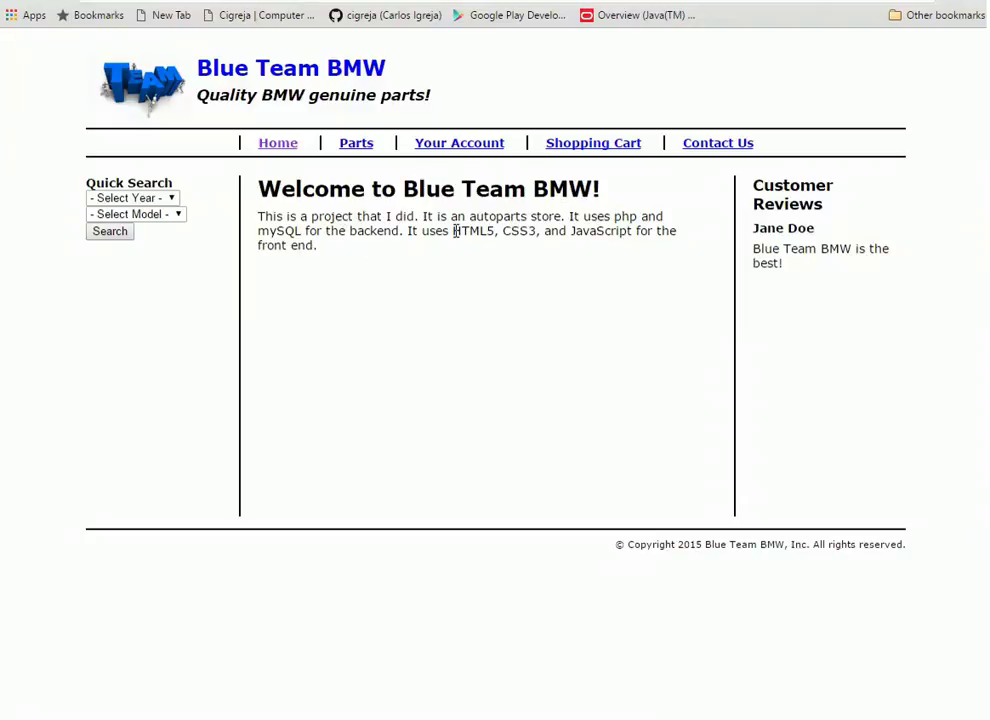
Highlight the technologies named in the site description, including mySQL, then clear the highlight
left_click_drag(454, 230, 637, 217)
left_click_drag(260, 228, 302, 230)
left_click(230, 198)
Browse the quick-search year list, pick 1984, and look at the model list without choosing
left_click(171, 200)
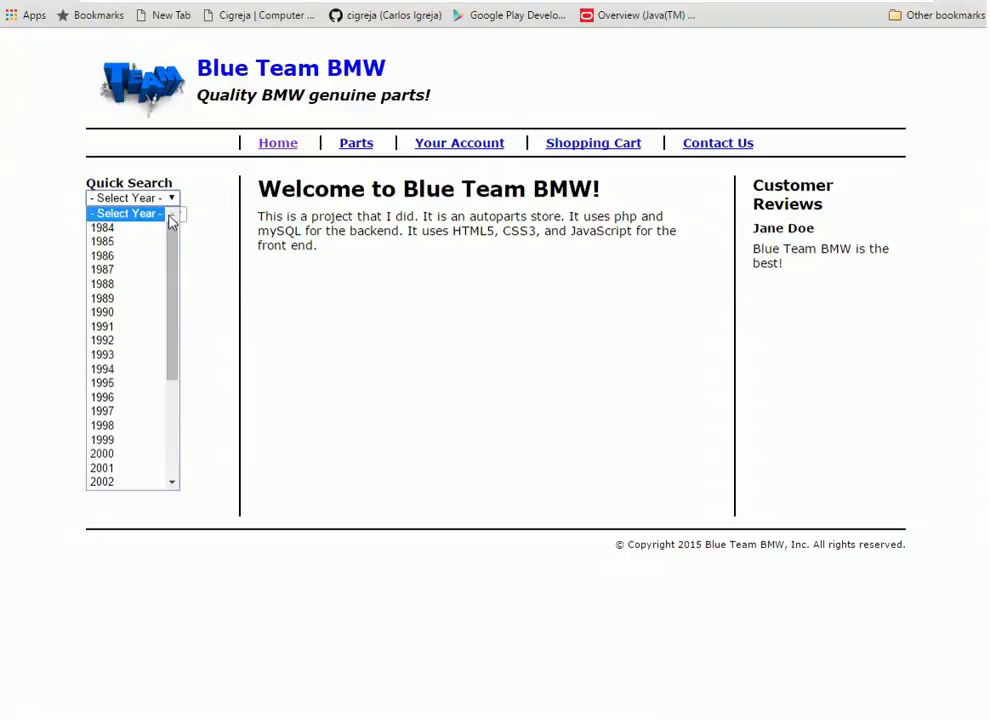
left_click(195, 203)
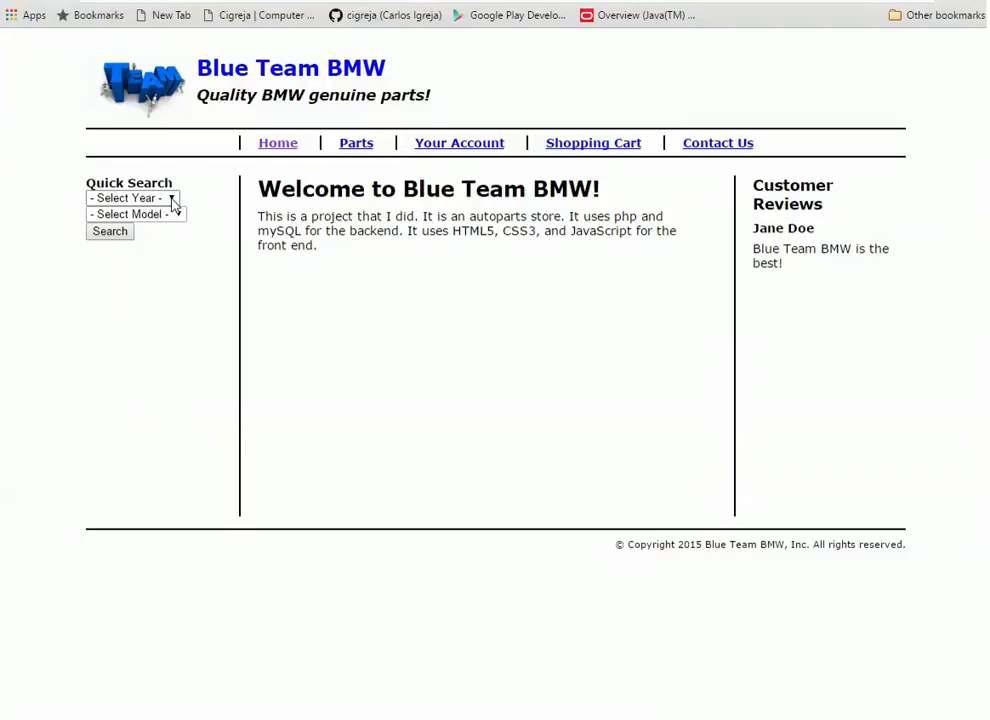
left_click(172, 200)
left_click(172, 200)
left_click(178, 215)
left_click(168, 197)
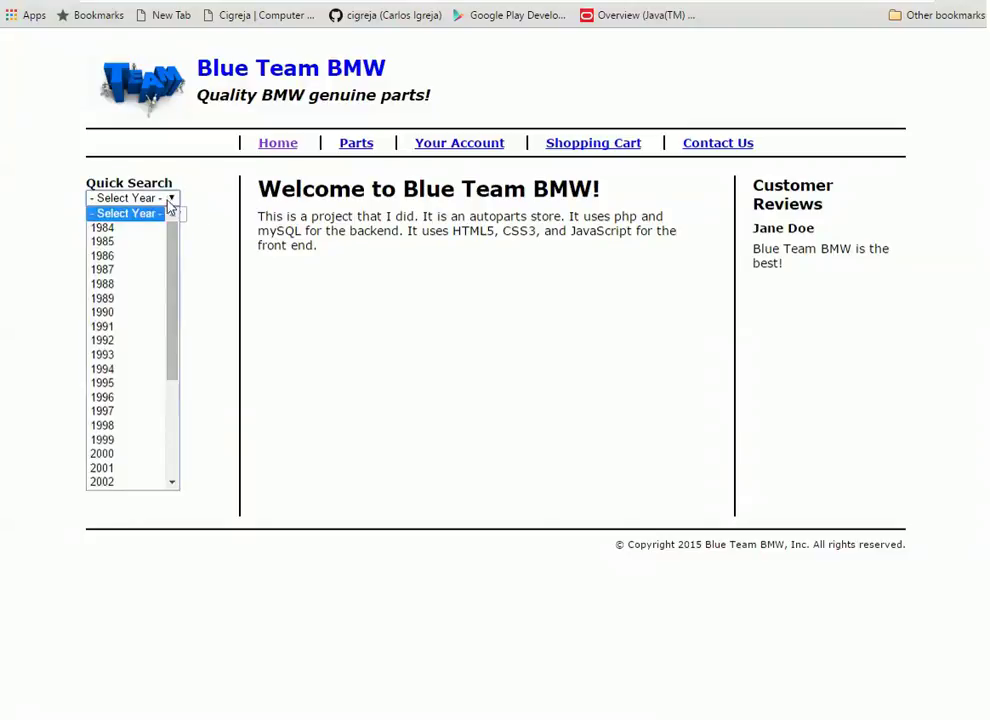
left_click(142, 227)
left_click(178, 214)
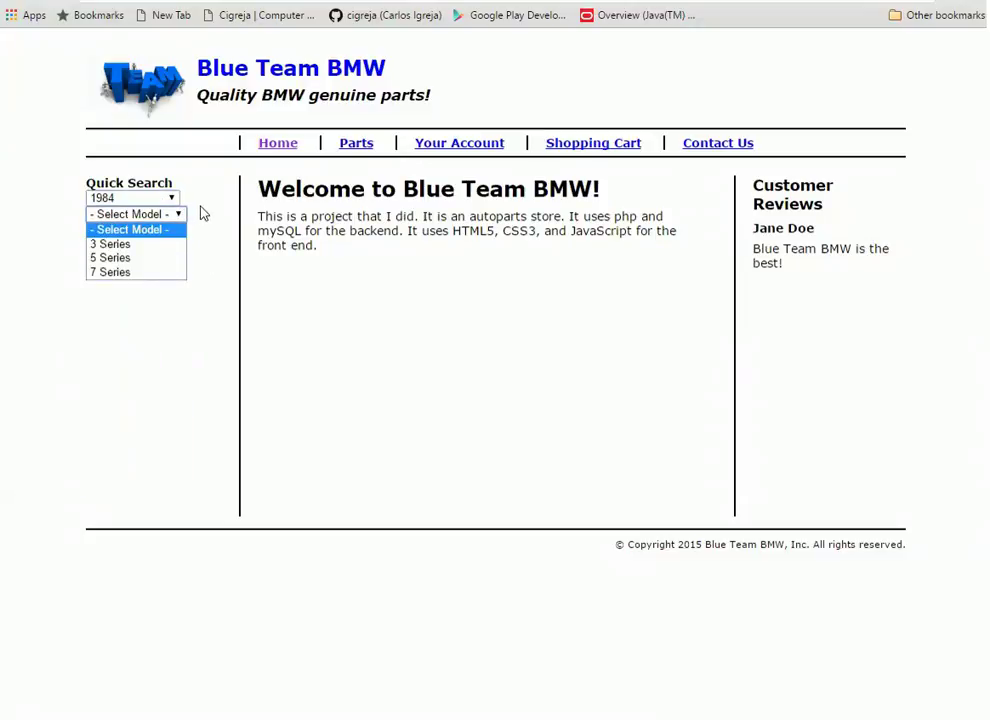
left_click(177, 215)
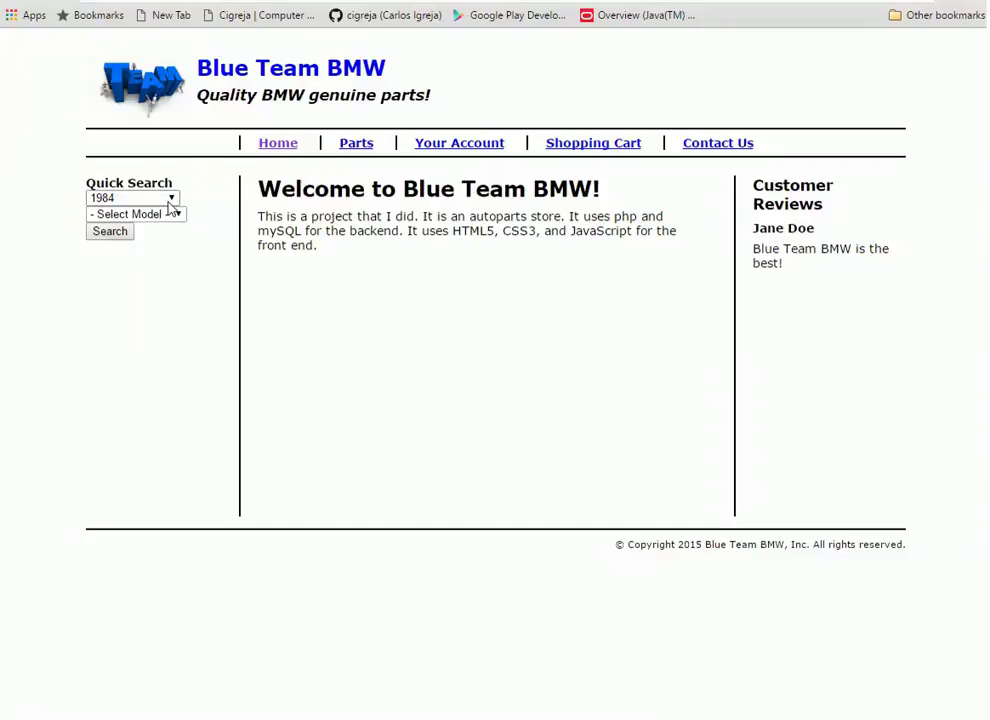
Switch the quick-search year to 1985, view its models, then reset the year to no selection
left_click(173, 201)
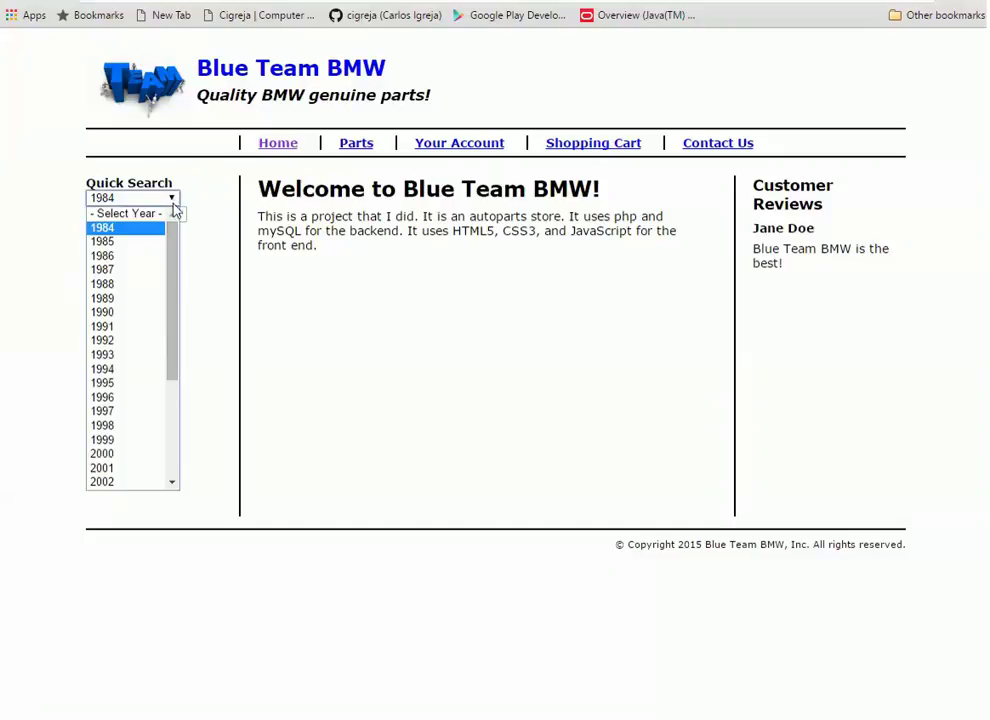
left_click(139, 245)
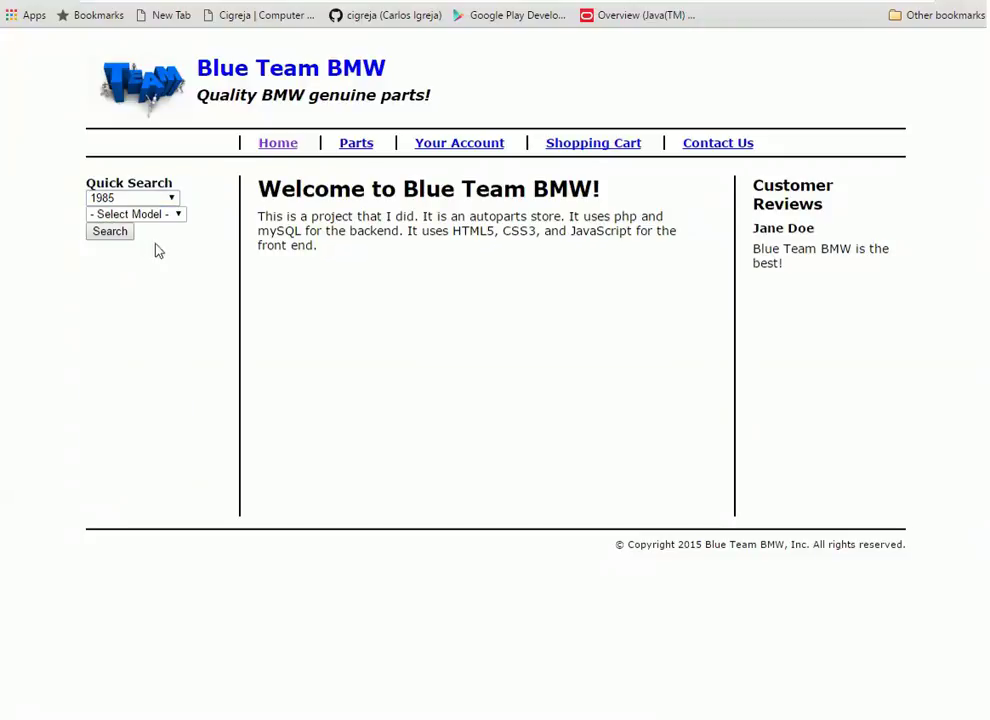
left_click(177, 214)
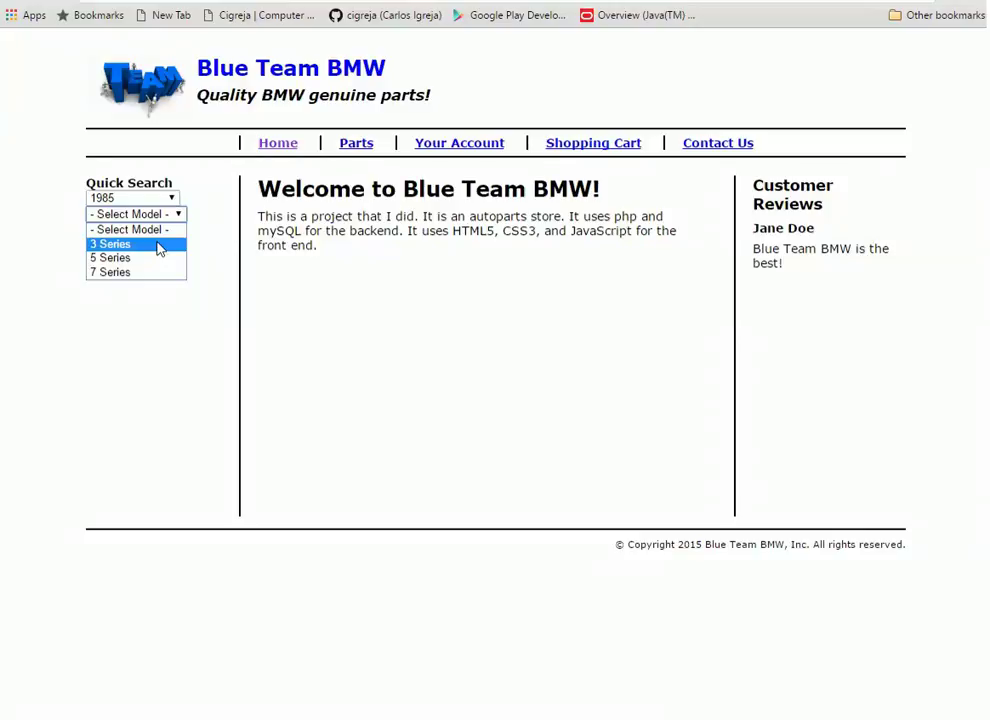
left_click(172, 199)
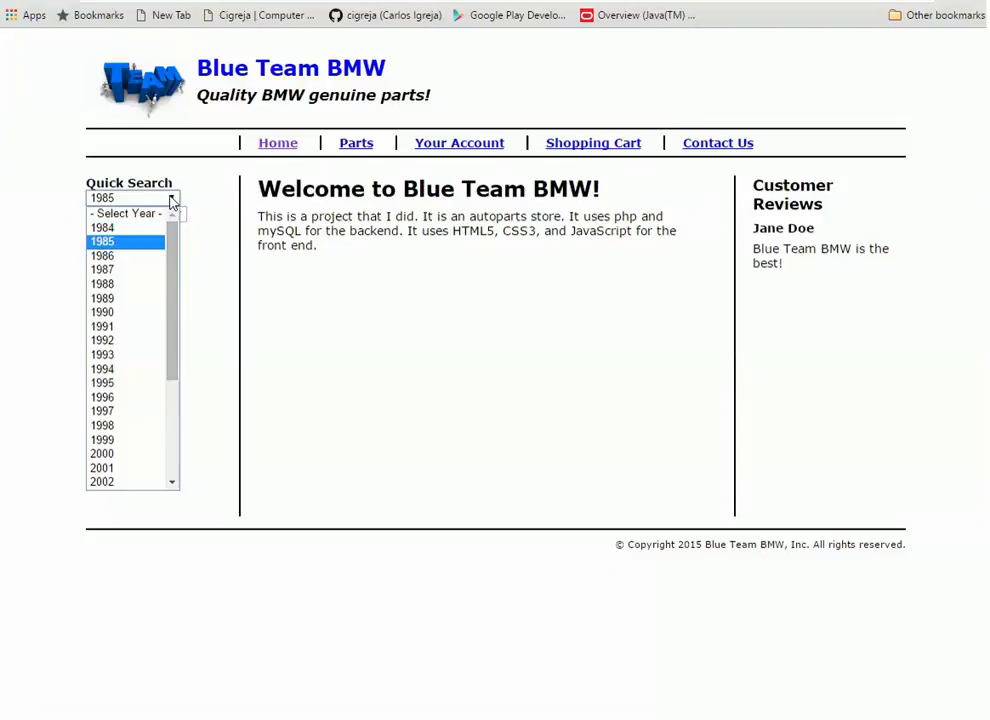
left_click(133, 249)
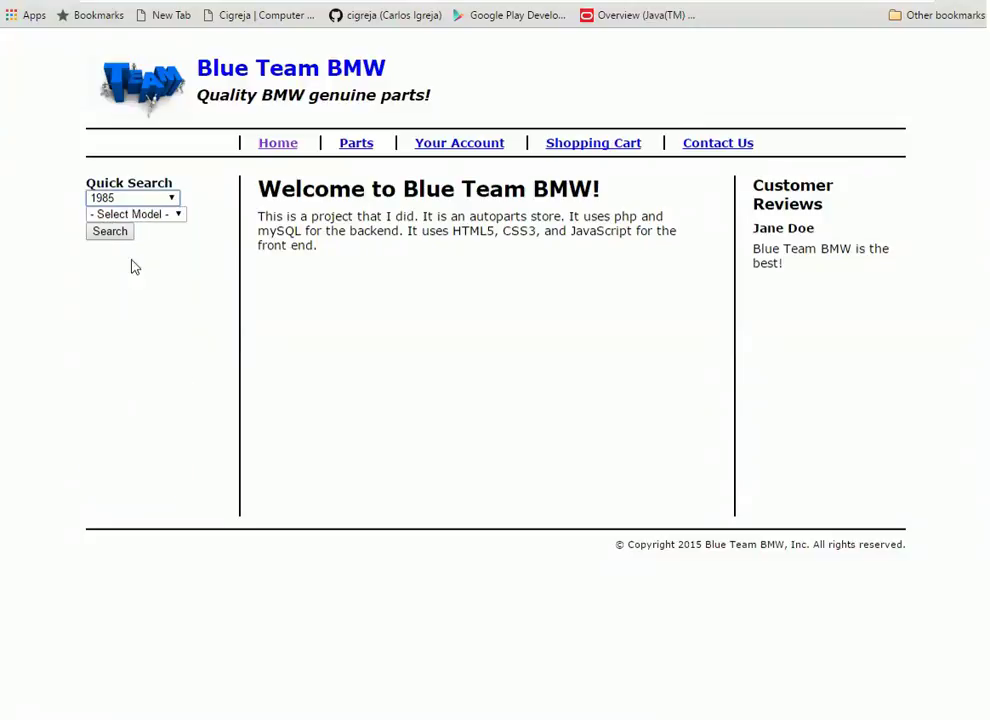
left_click(175, 214)
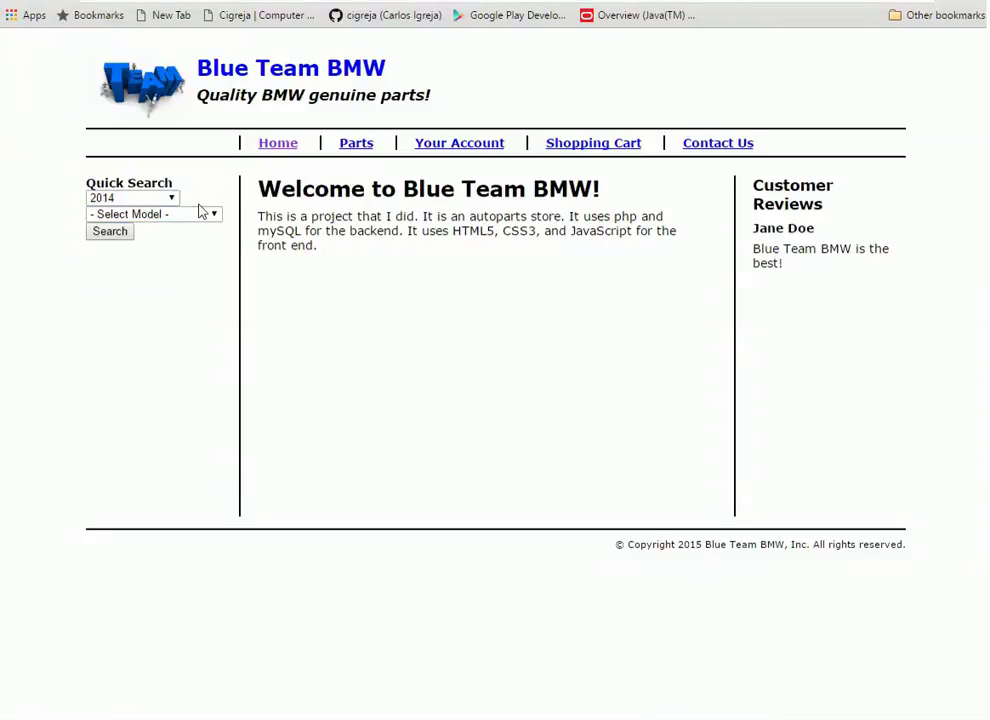
left_click(170, 197)
scroll(150, 263, "up", 4)
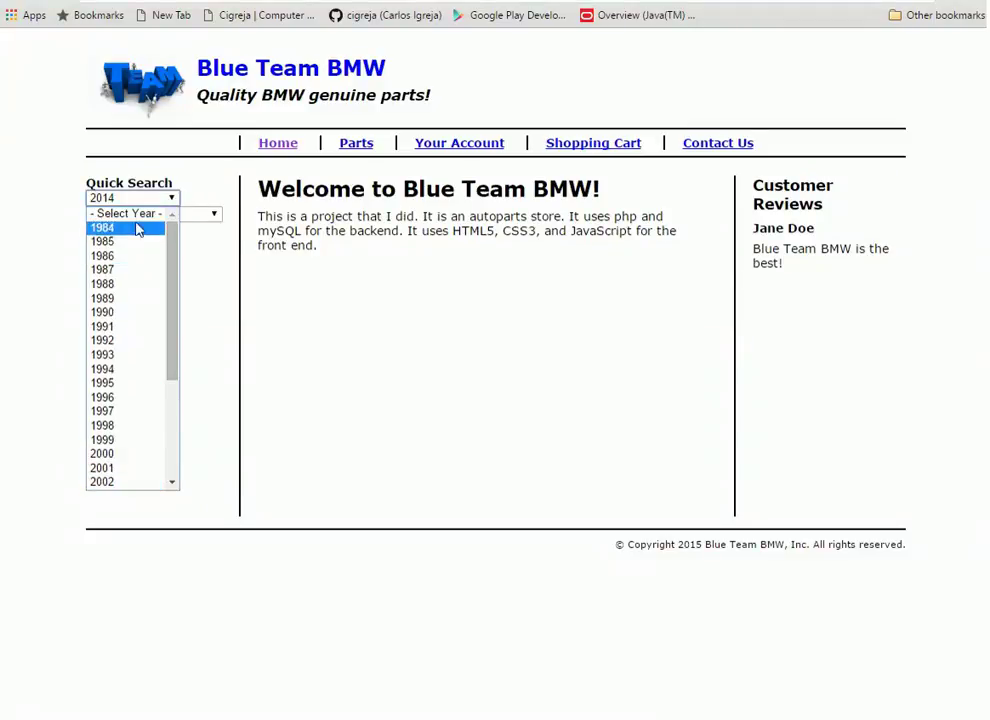
left_click(141, 214)
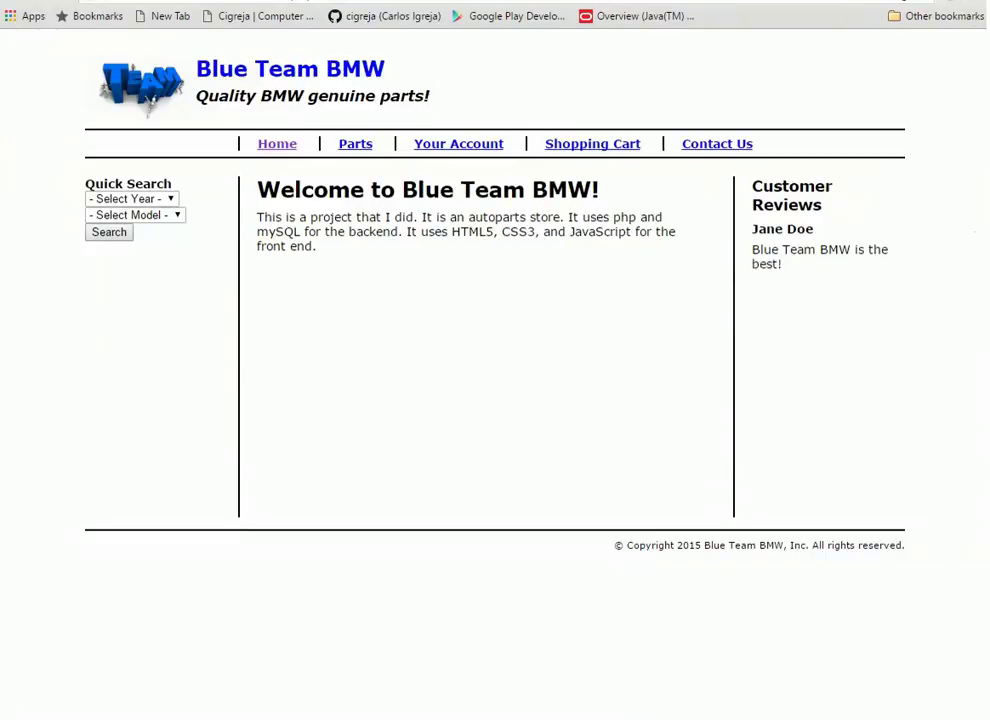
Visit the Cigreja portfolio tab, stretch the browser to full width, and return to Blue Team BMW
mouse_move(988, 230)
left_mouse_down()
mouse_move(641, 230)
mouse_move(988, 230)
left_mouse_up()
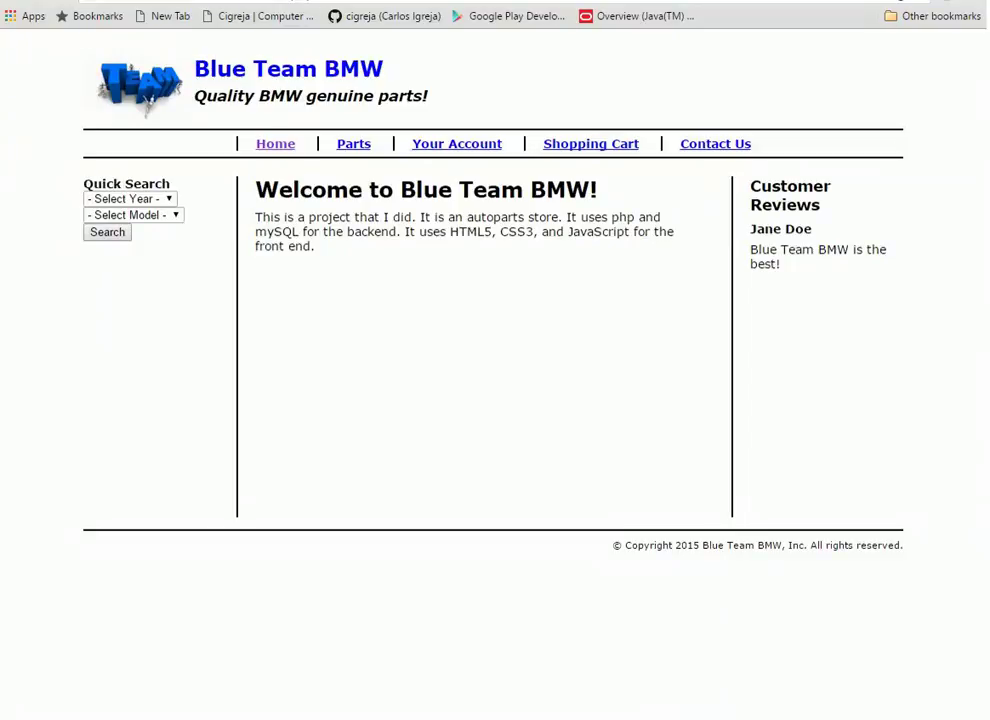
key("ctrl+Tab")
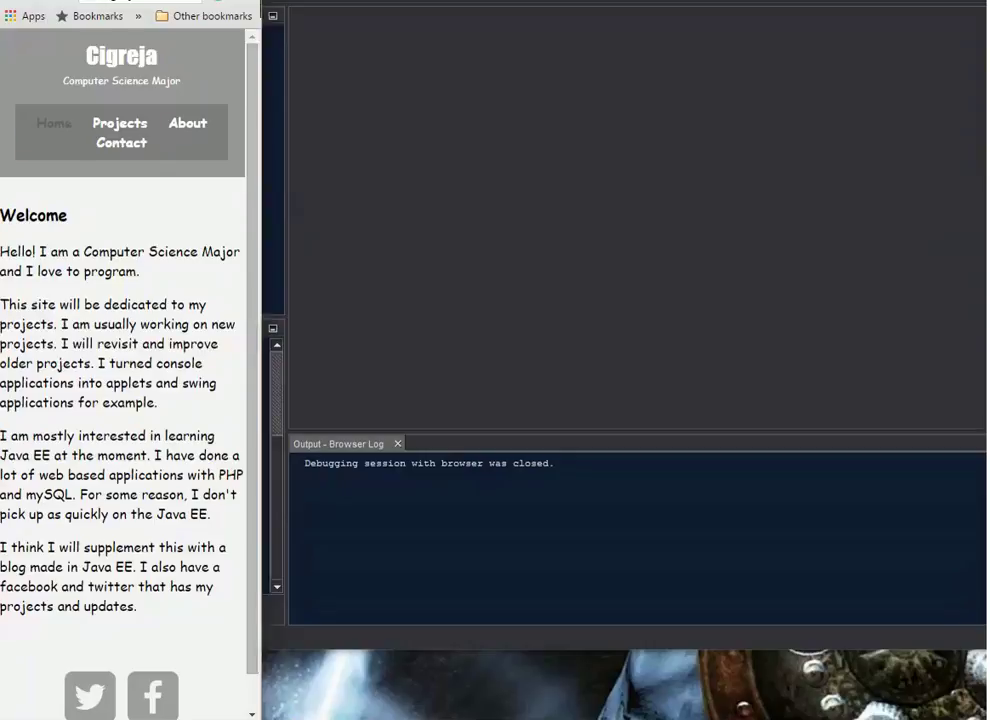
left_click_drag(259, 400, 359, 400)
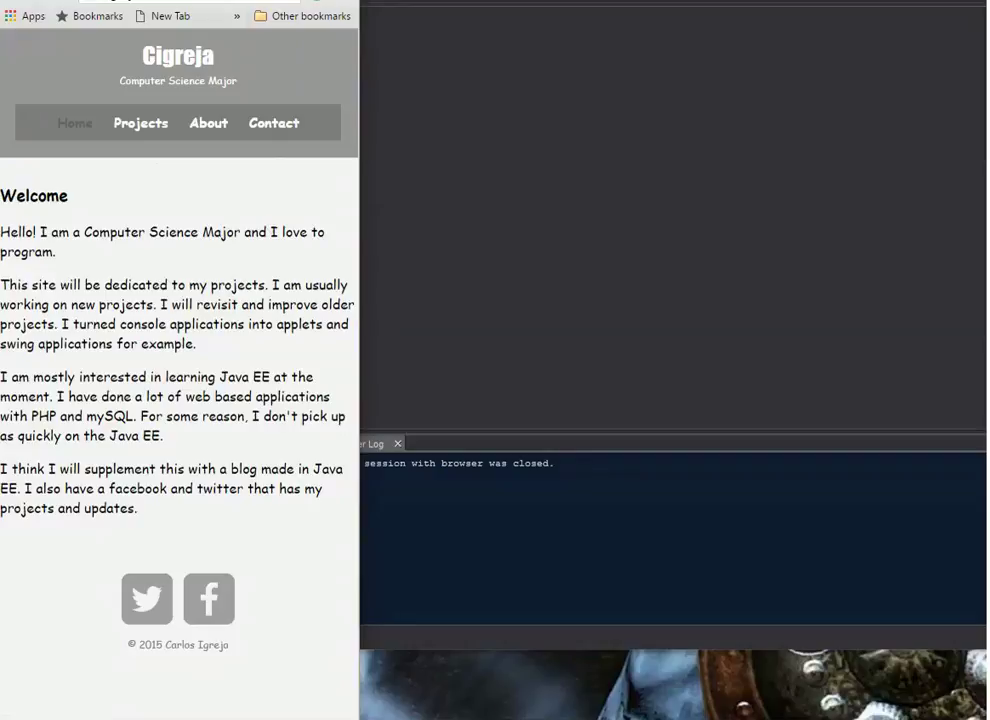
left_click_drag(359, 400, 985, 400)
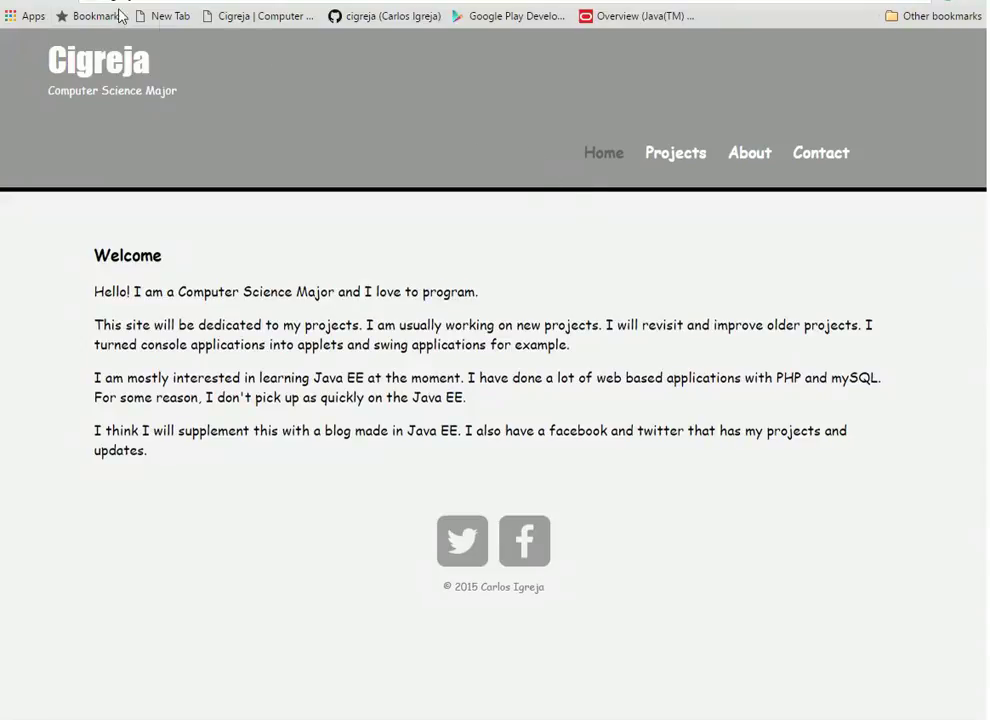
key("ctrl+Tab")
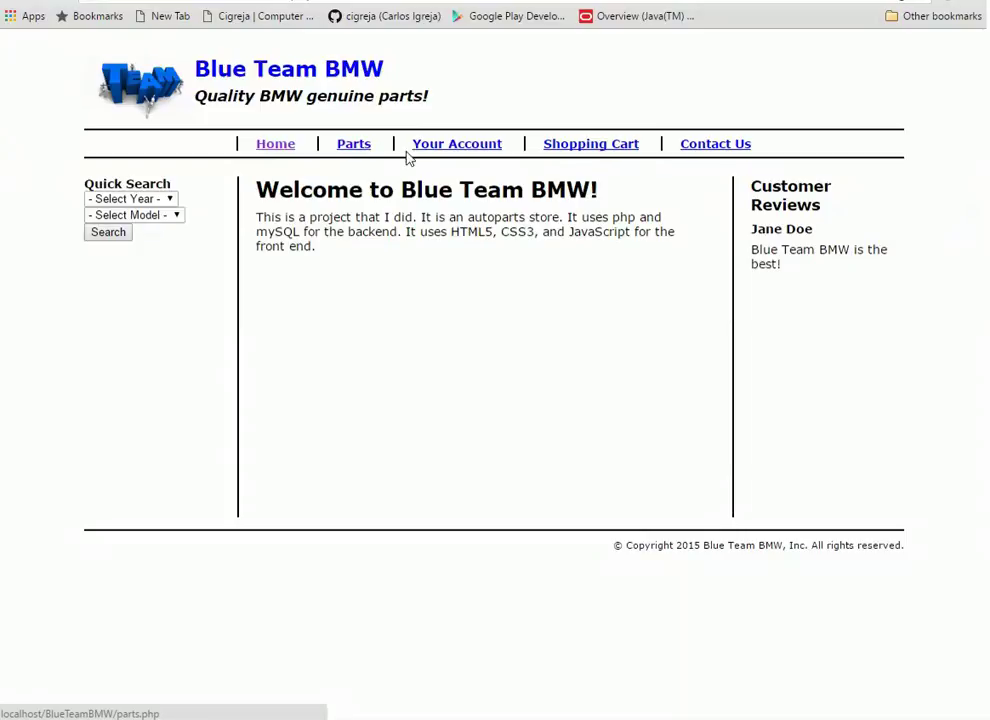
Tour Your Account, Shopping Cart and Contact Us, then search Parts for part number 101
left_click(457, 144)
left_click(569, 148)
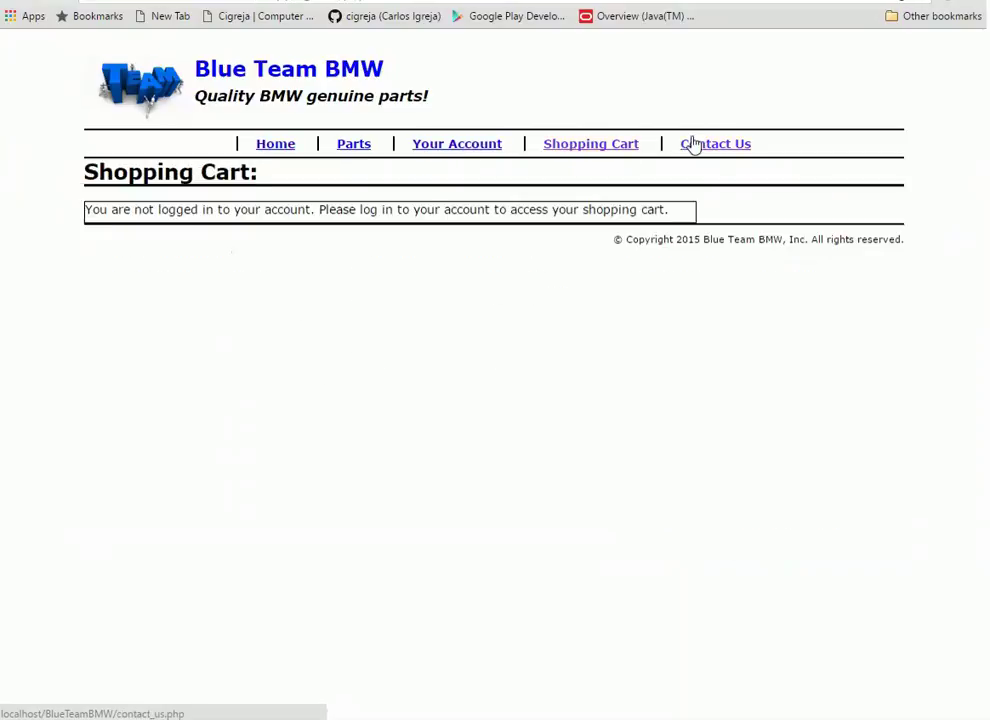
left_click(695, 146)
left_click(356, 146)
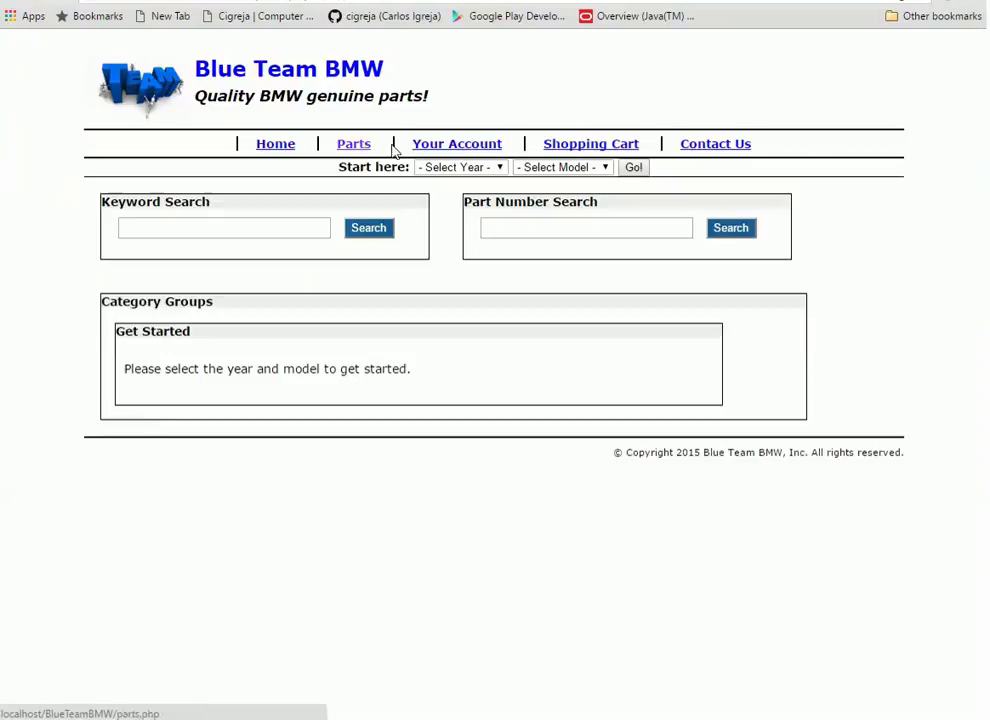
left_click(595, 231)
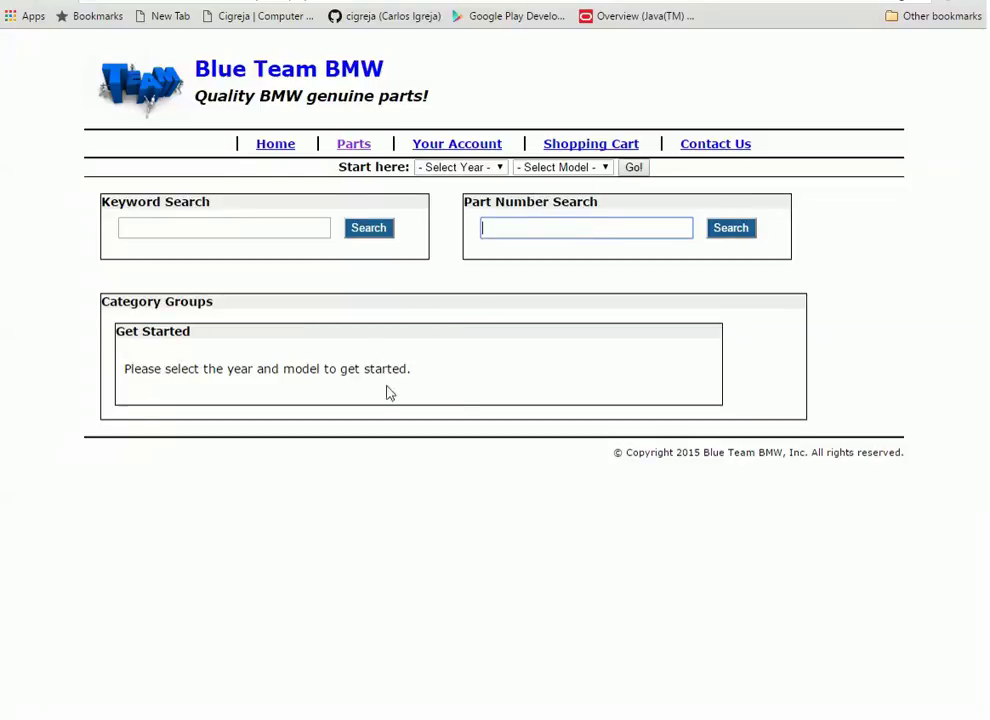
type("101")
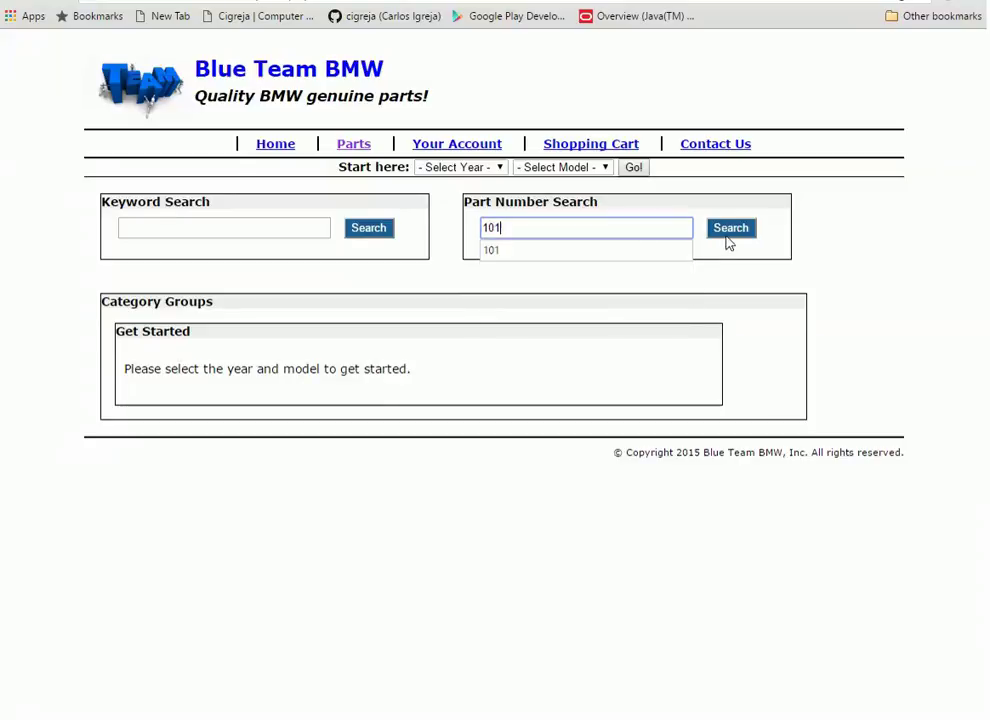
left_click(731, 236)
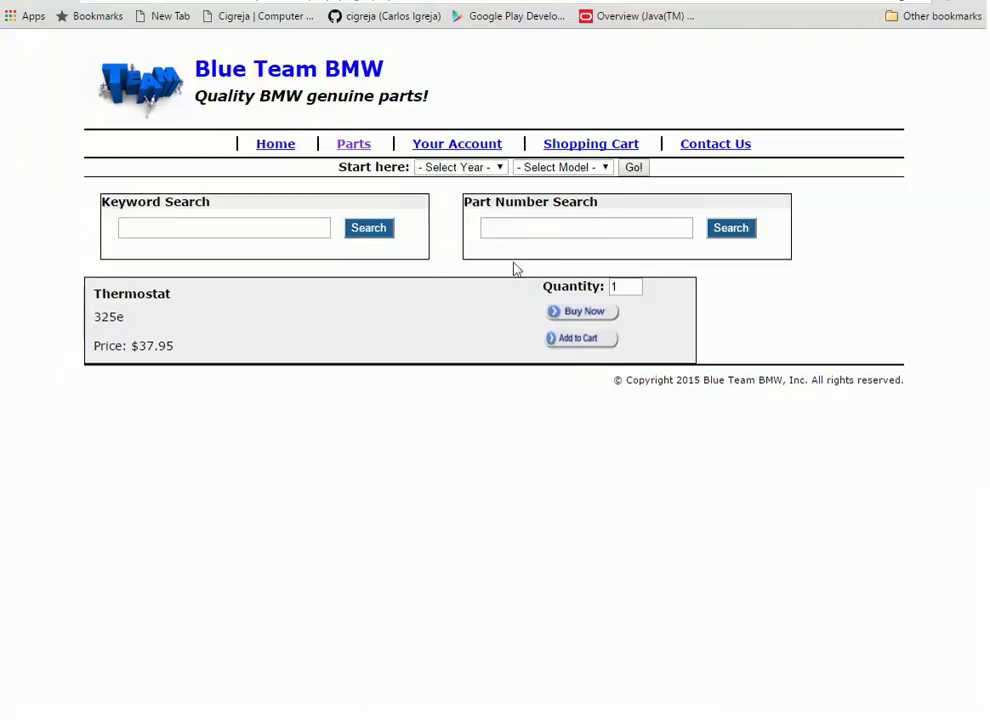
From Home, quick-search parts with year 1984 and model 3 Series
left_click(285, 148)
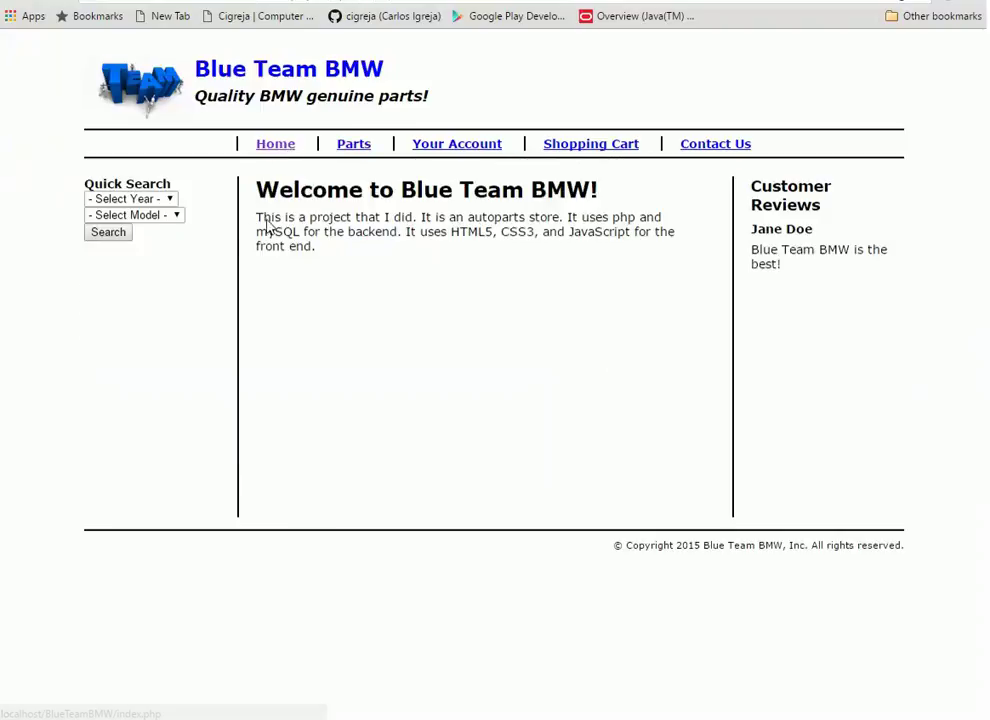
left_click(168, 200)
left_click(136, 230)
left_click(152, 216)
left_click(147, 247)
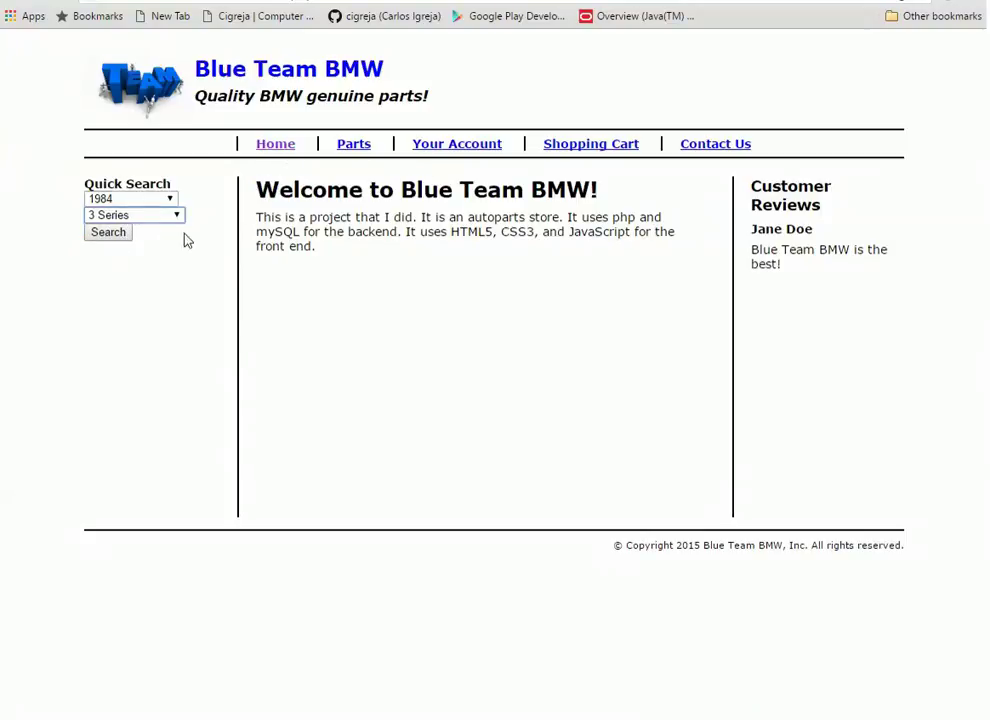
left_click(118, 233)
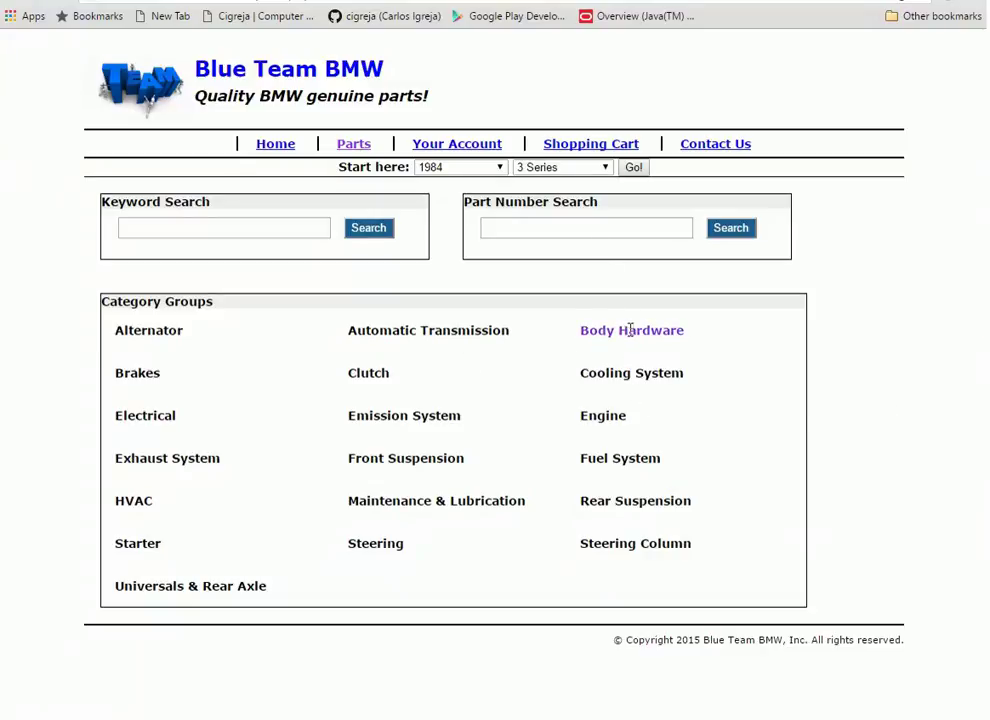
Expand Body Hardware to list the Door parts, and collapse Automatic Transmission
left_click(648, 333)
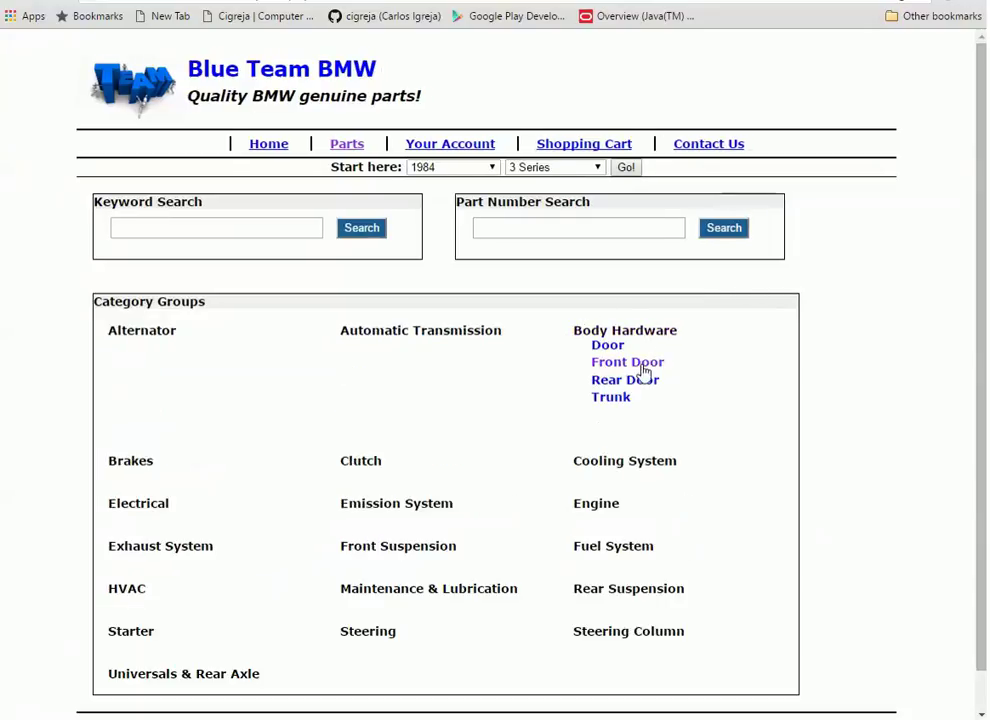
left_click(616, 348)
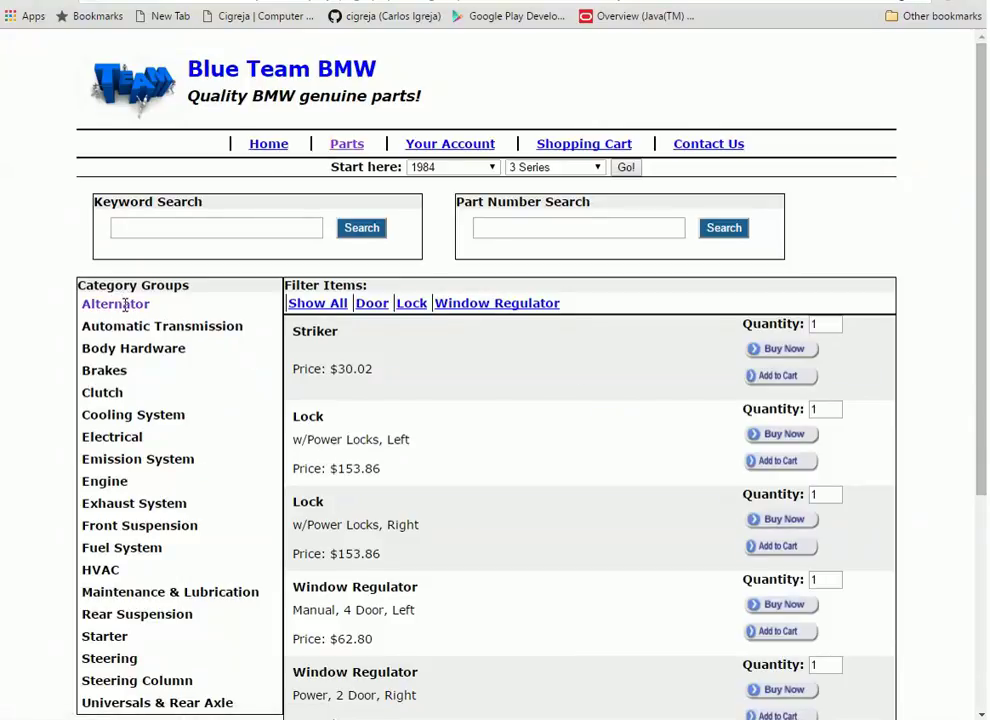
mouse_move(139, 320)
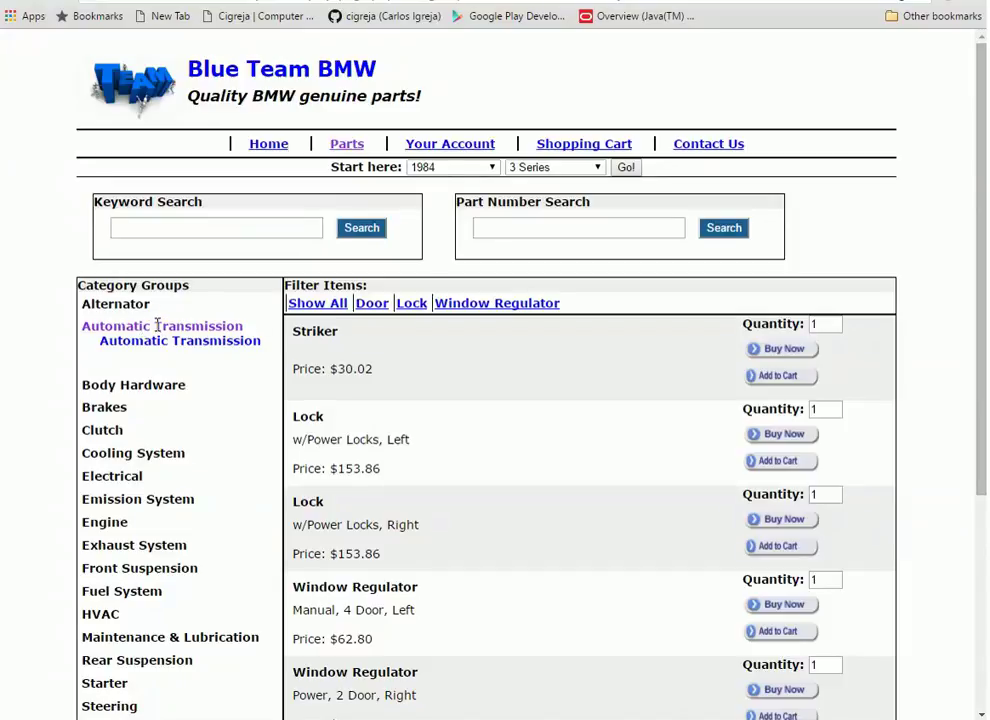
left_click(165, 326)
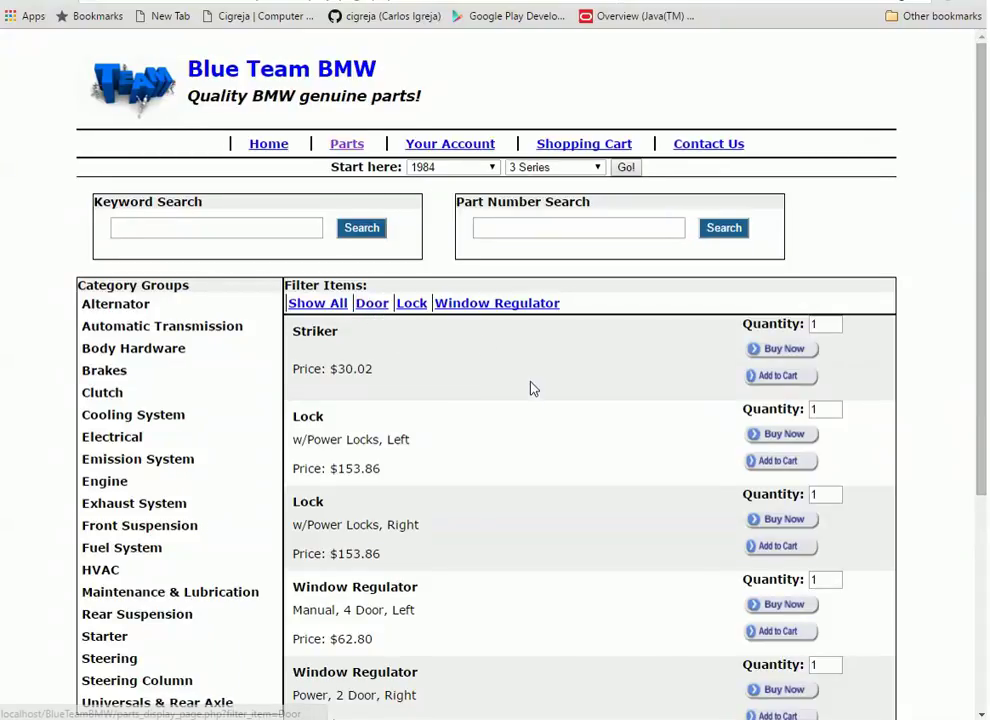
scroll(560, 410, "down", 1)
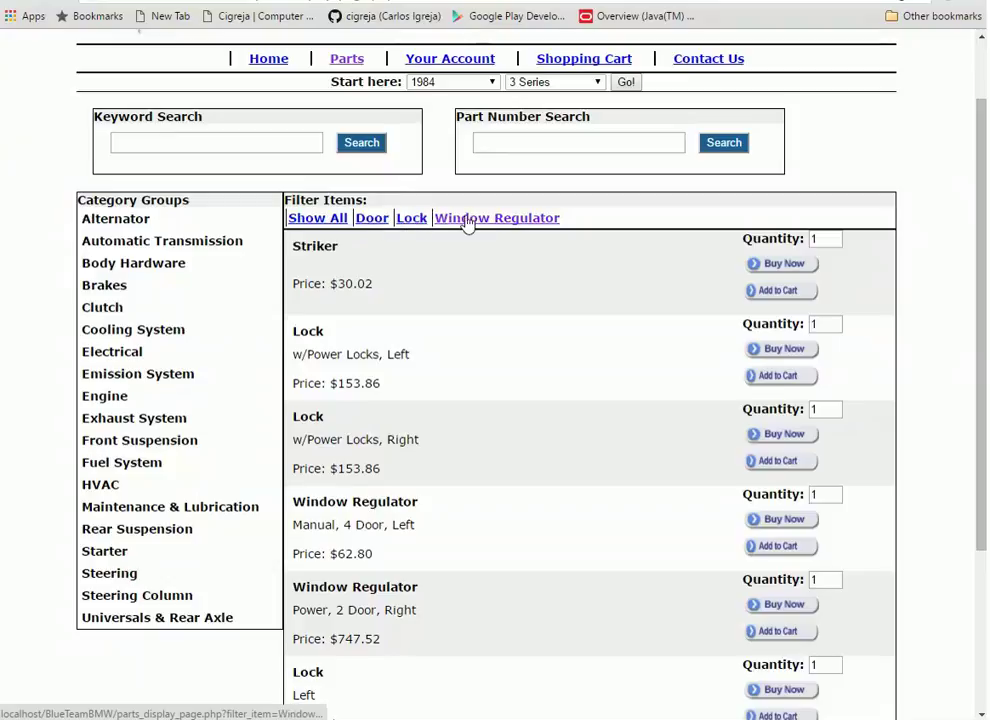
Filter to Lock parts, try adding the third lock to the cart, and dismiss the not-logged-in alert
left_click(410, 219)
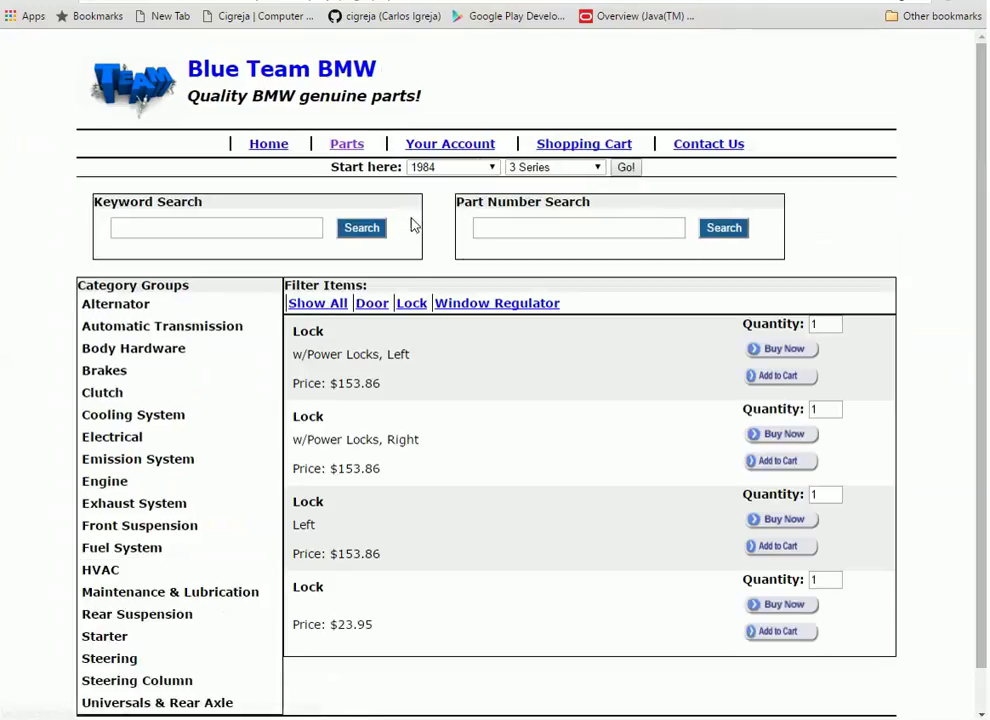
left_click(789, 548)
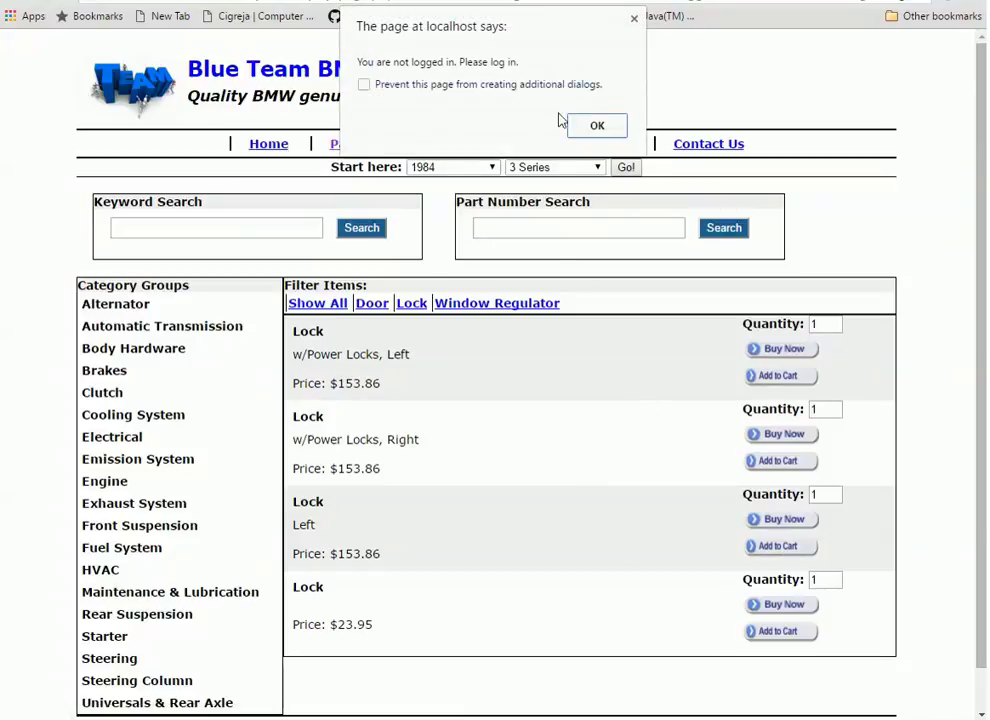
left_click(598, 127)
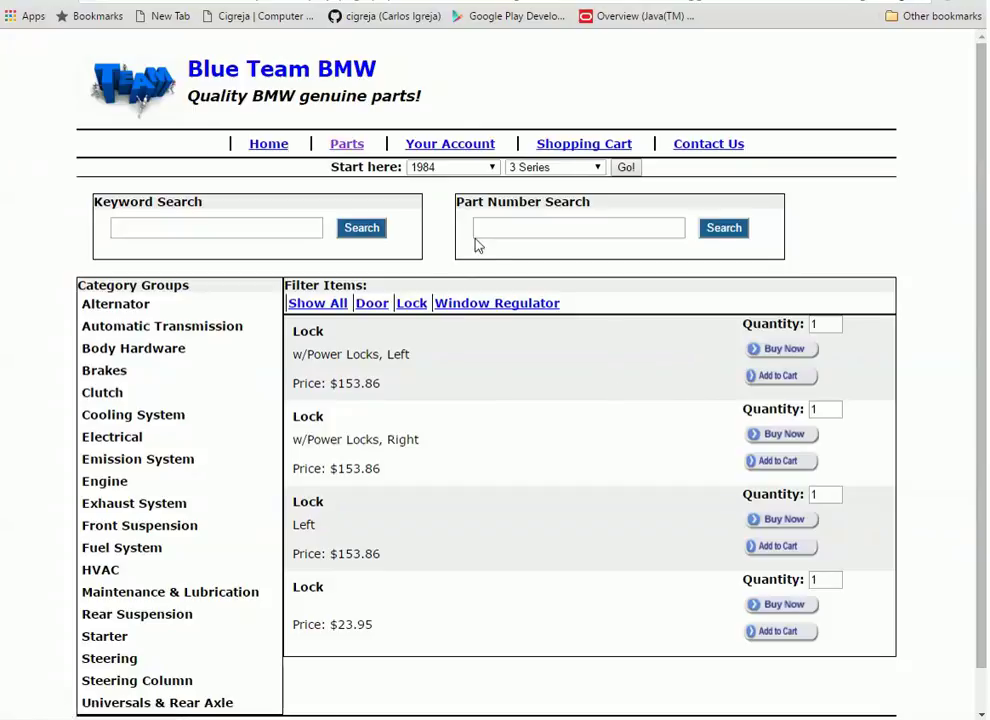
Visit the Your Account and Shopping Cart pages, ending on the empty Contact Us form
left_click(458, 146)
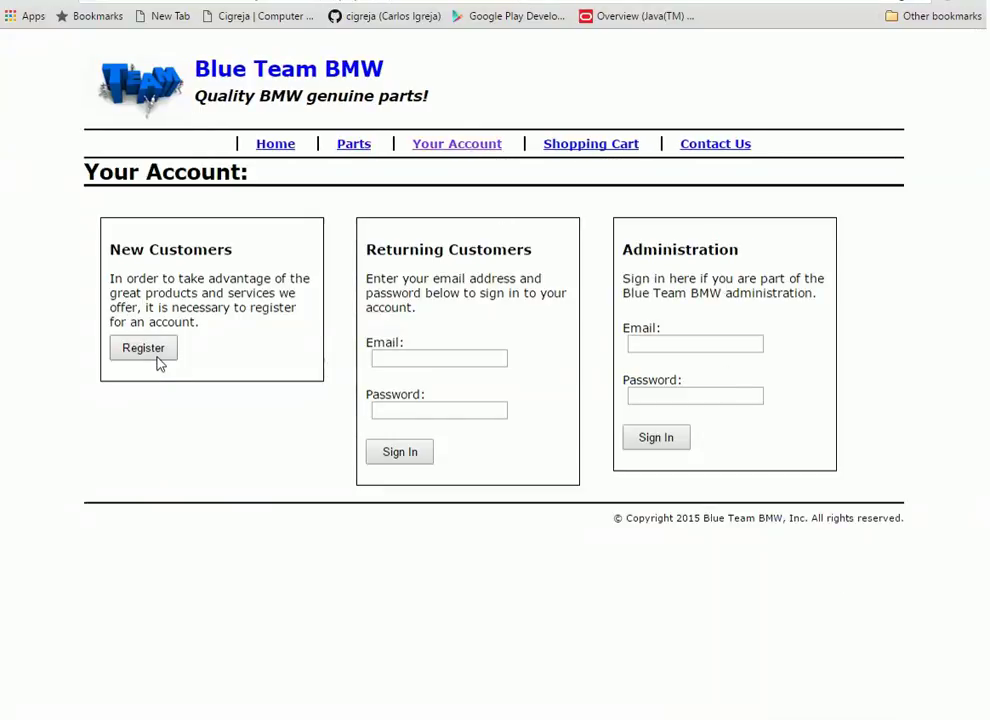
left_click(589, 150)
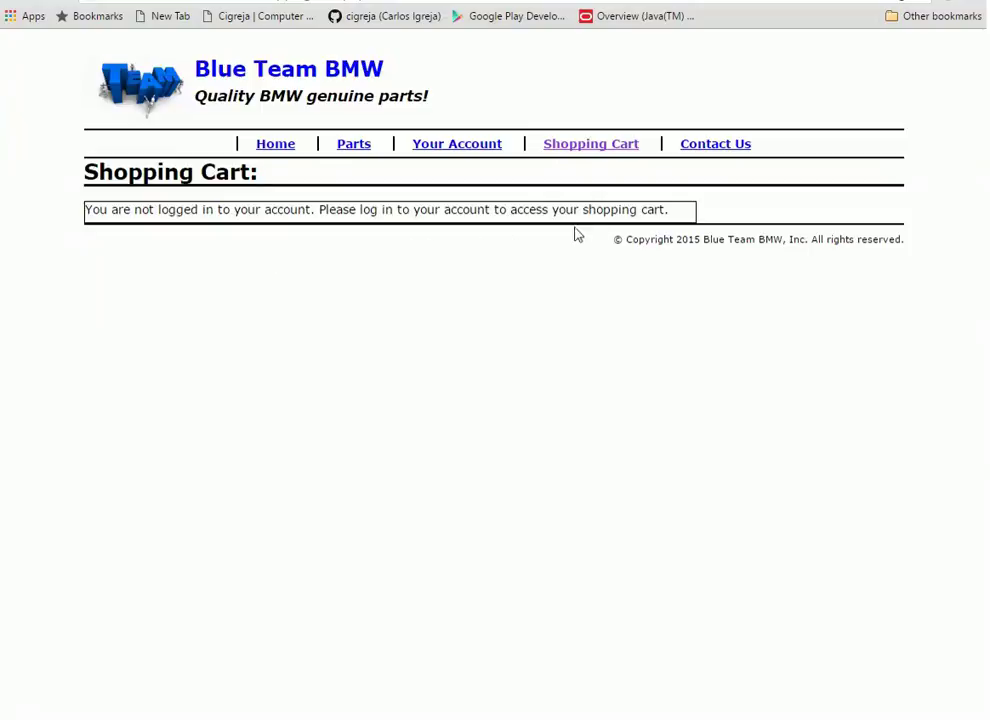
left_click(718, 146)
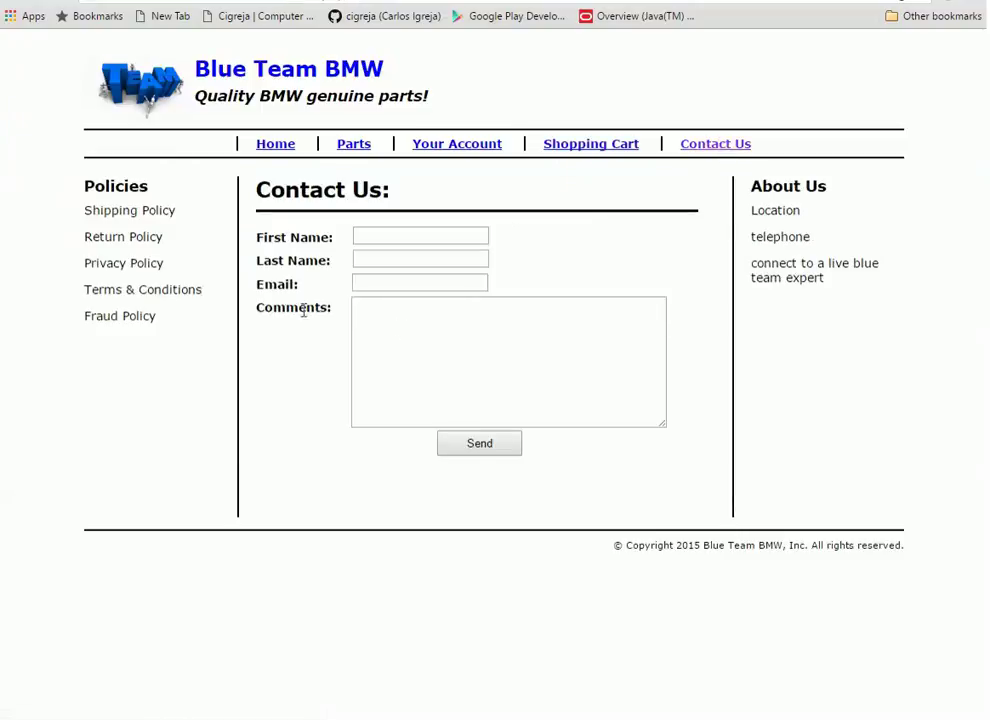
Autofill the name and e-mail, add the comment 'Great Website!', send it, and select the confirmation details
left_click(397, 236)
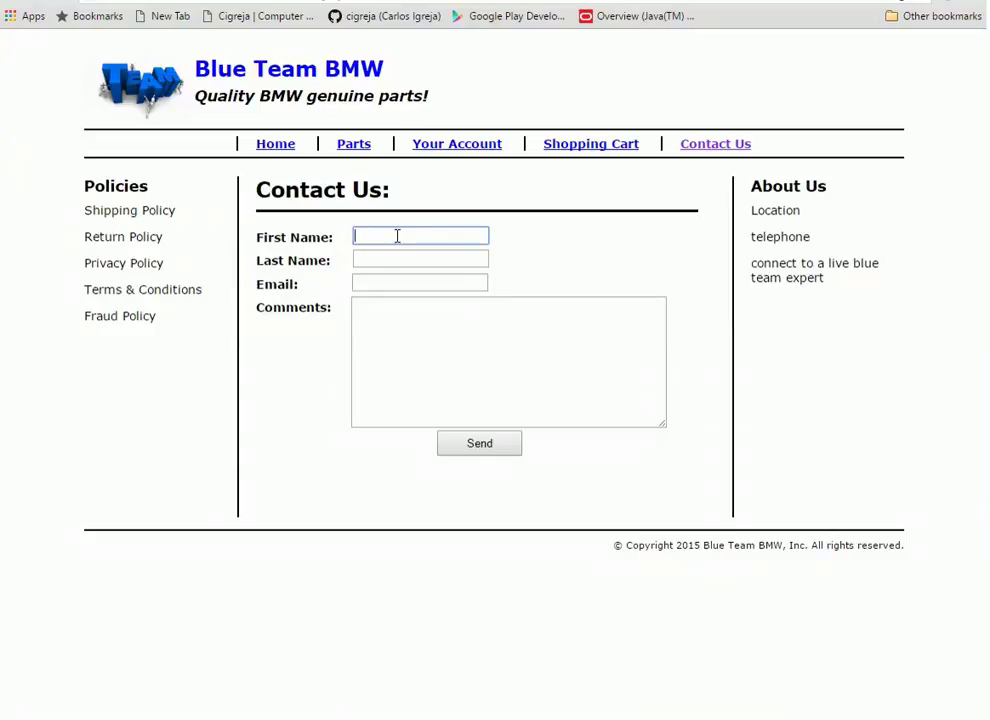
left_click(397, 236)
left_click(407, 256)
left_click(420, 318)
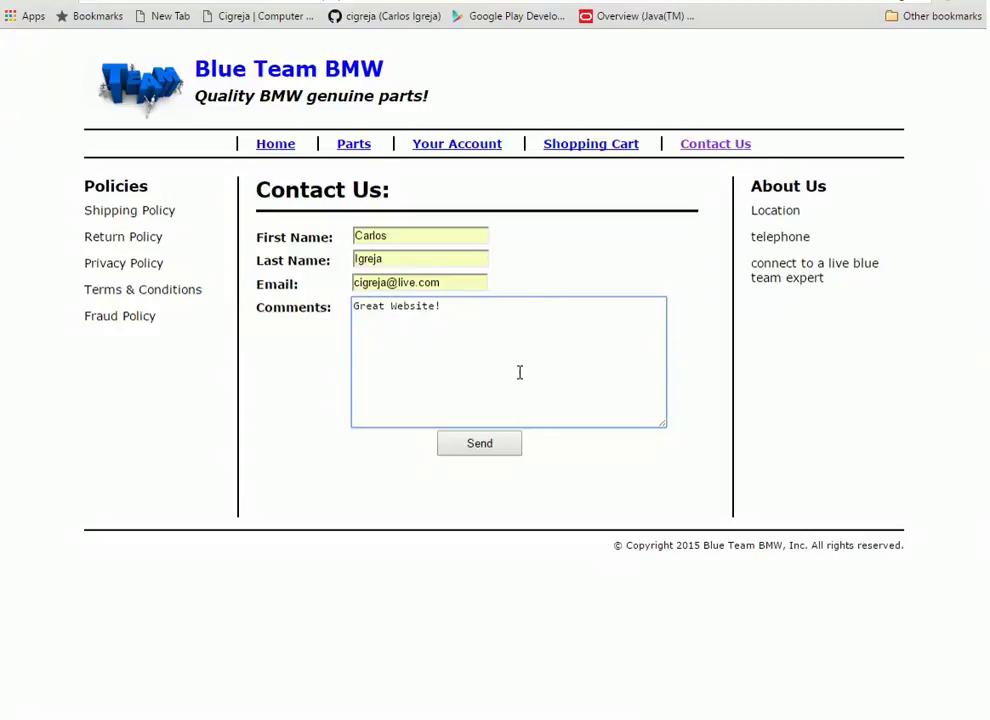
left_click(519, 453)
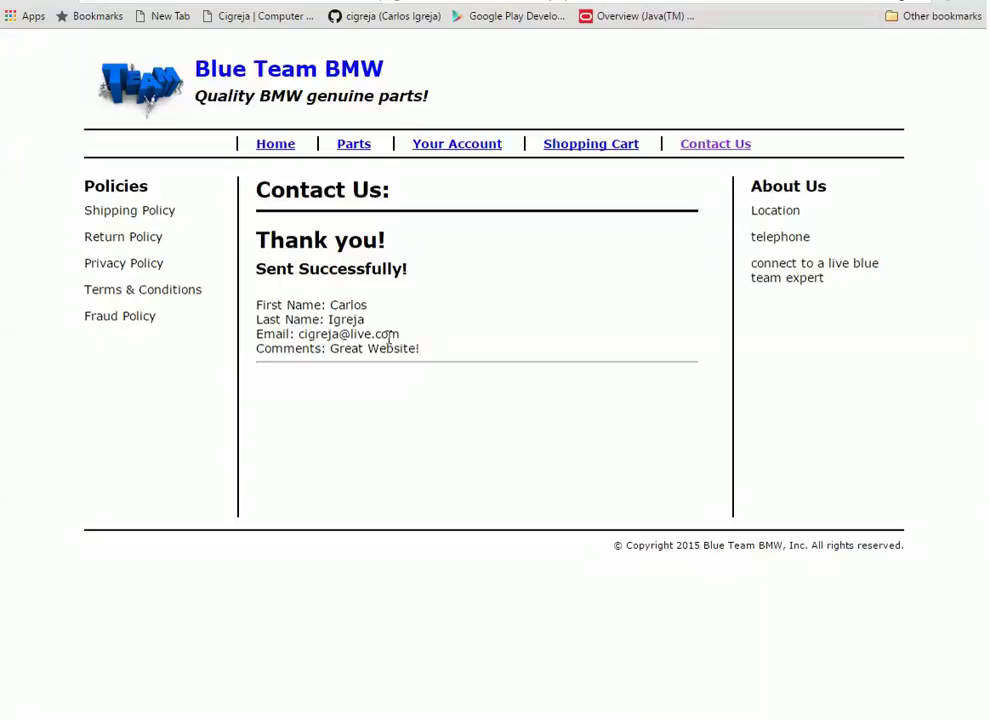
left_click_drag(432, 356, 263, 300)
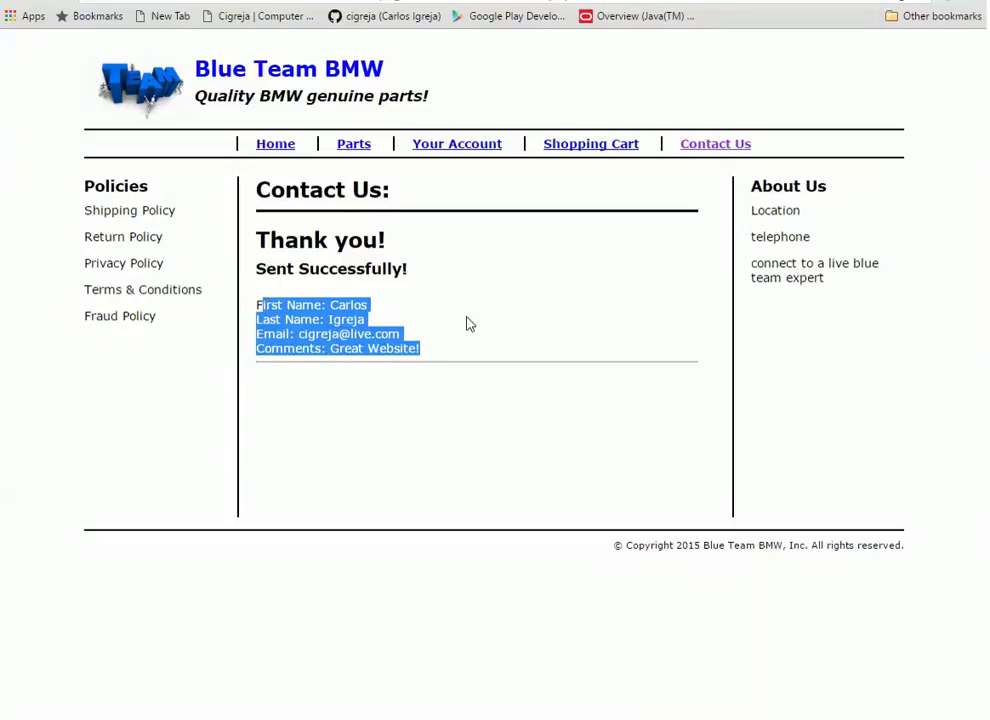
Open the Register form from Your Account and fill City with the saved 'asdf' suggestion
left_click(599, 147)
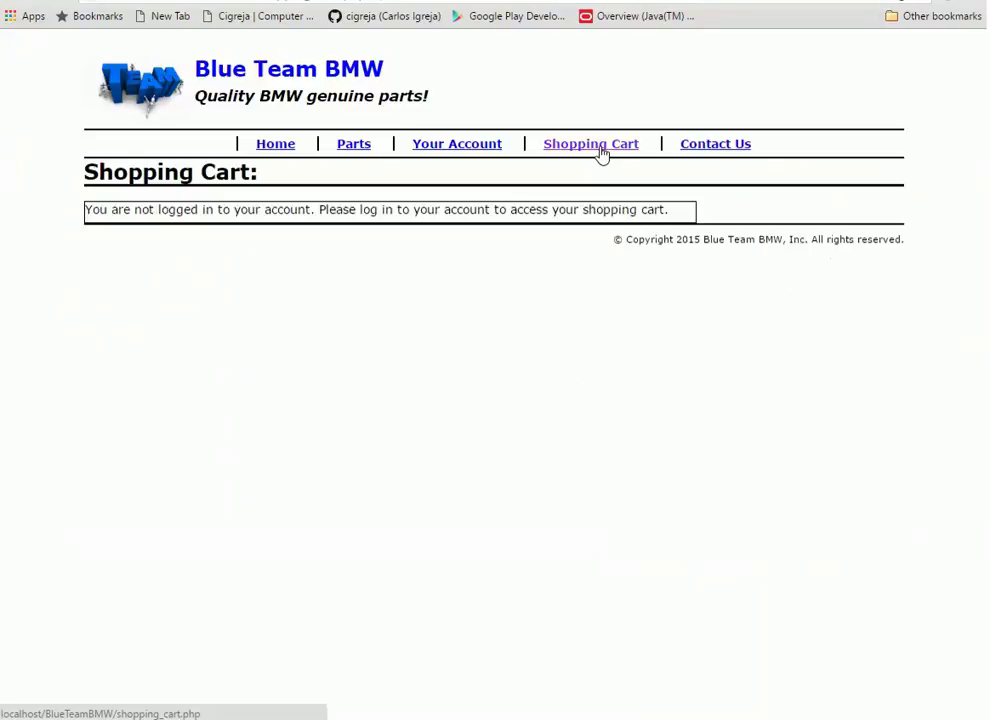
left_click(456, 146)
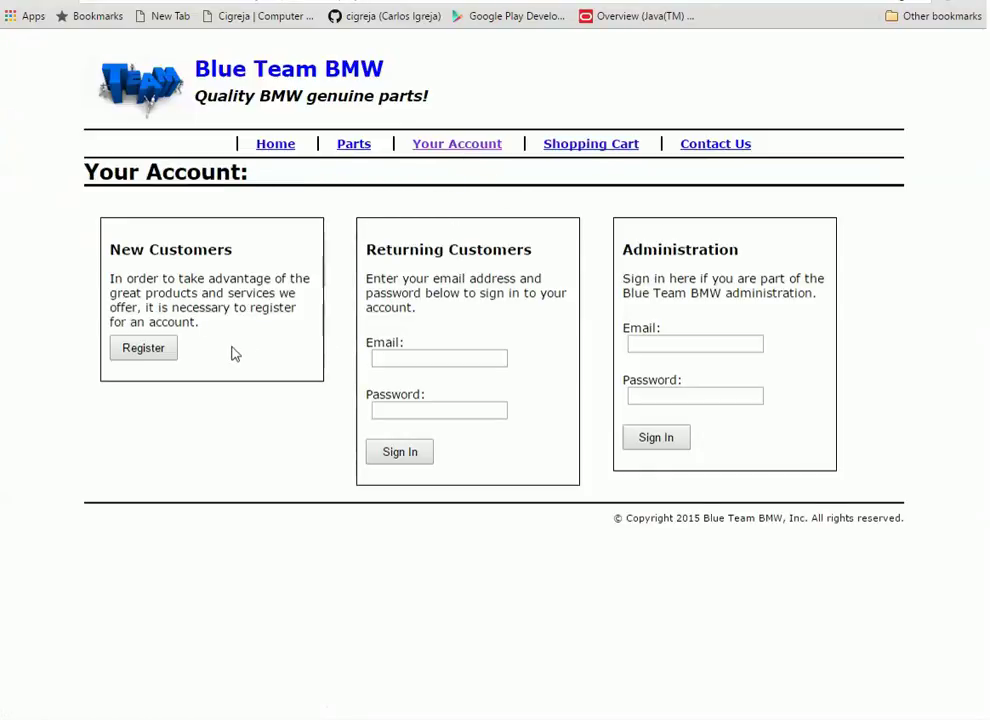
left_click(143, 349)
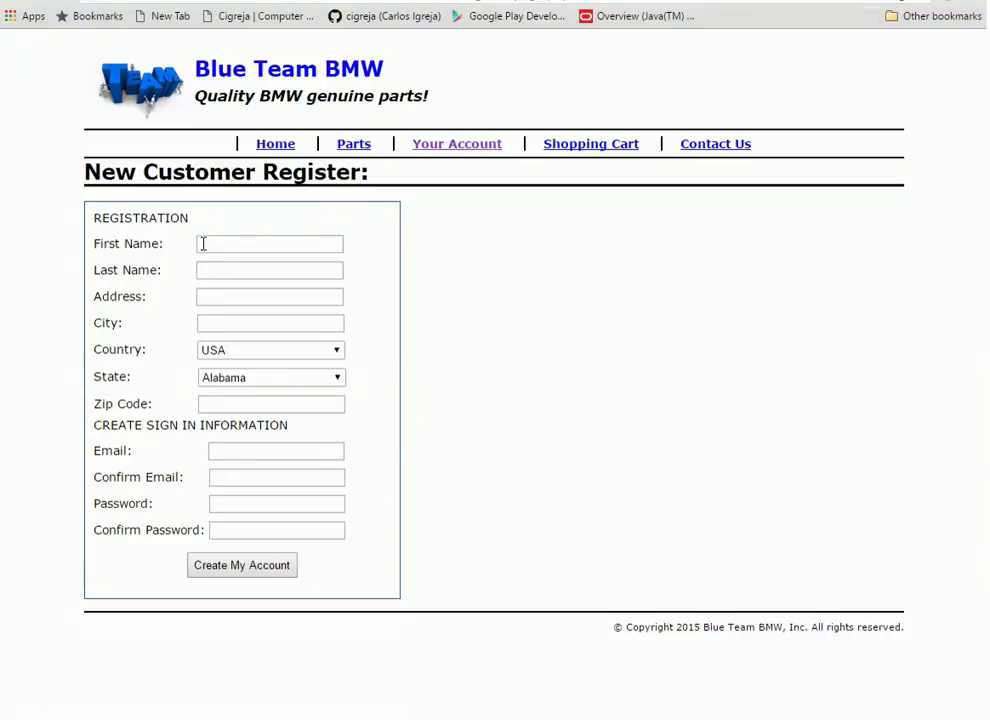
left_click(206, 323)
type("a")
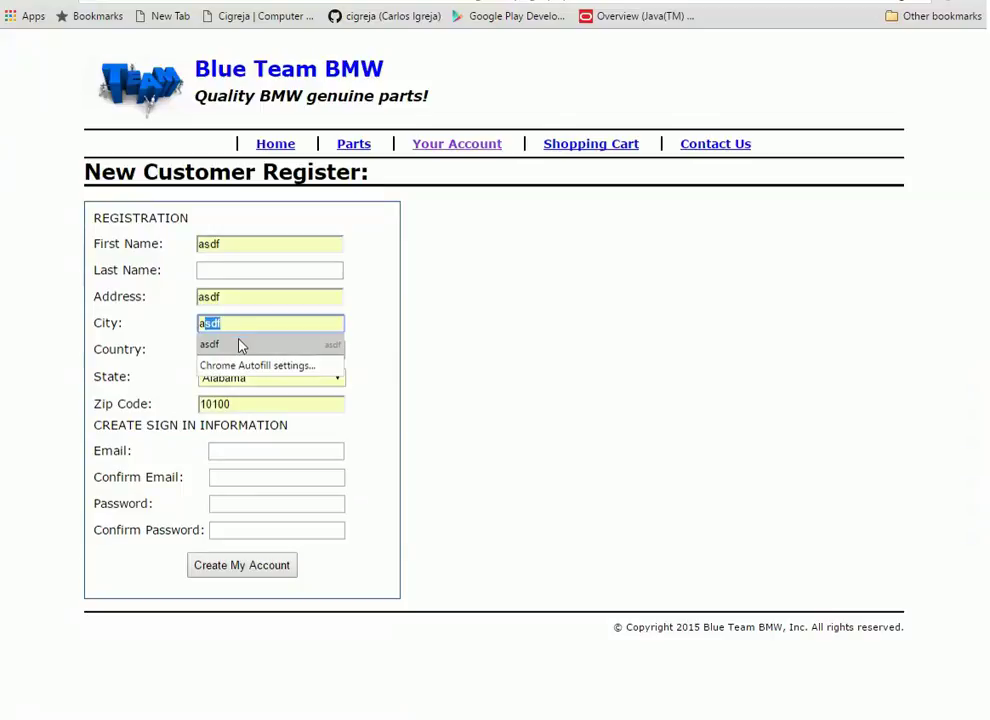
left_click(240, 345)
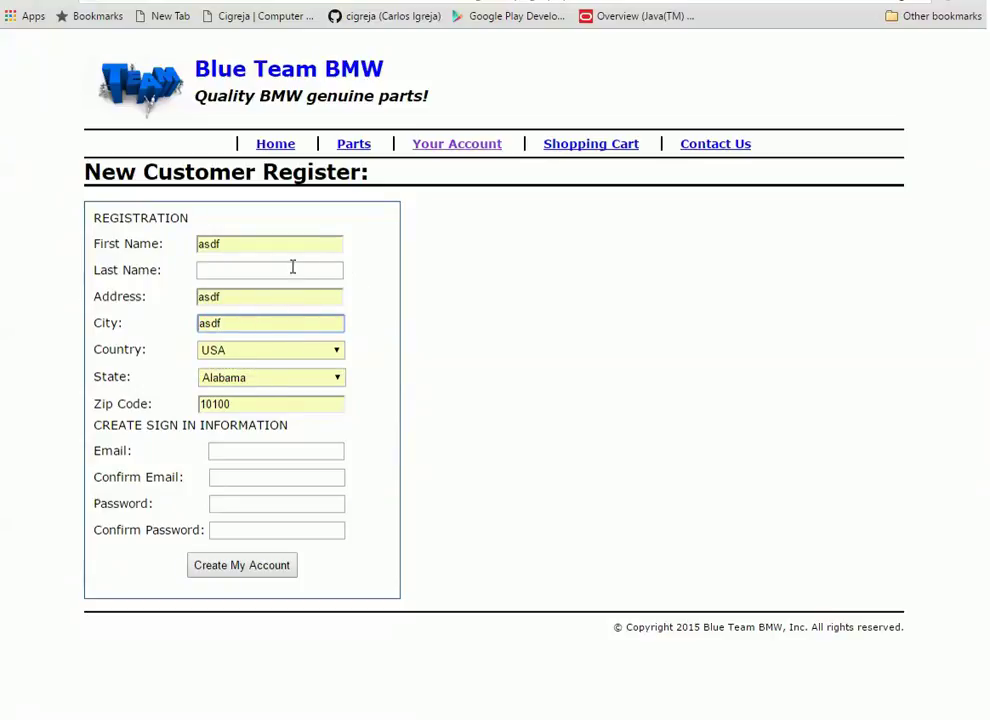
Submit without a last name, then enter 'a' as e-mail and 't' as Last Name, resubmitting each time
left_click(284, 566)
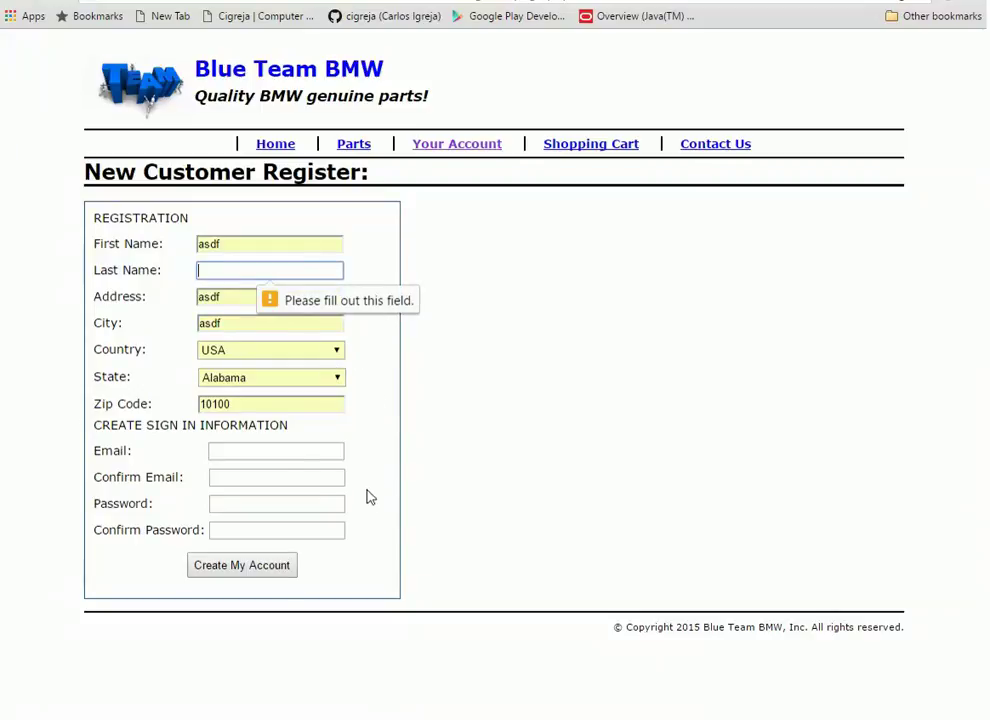
left_click(268, 450)
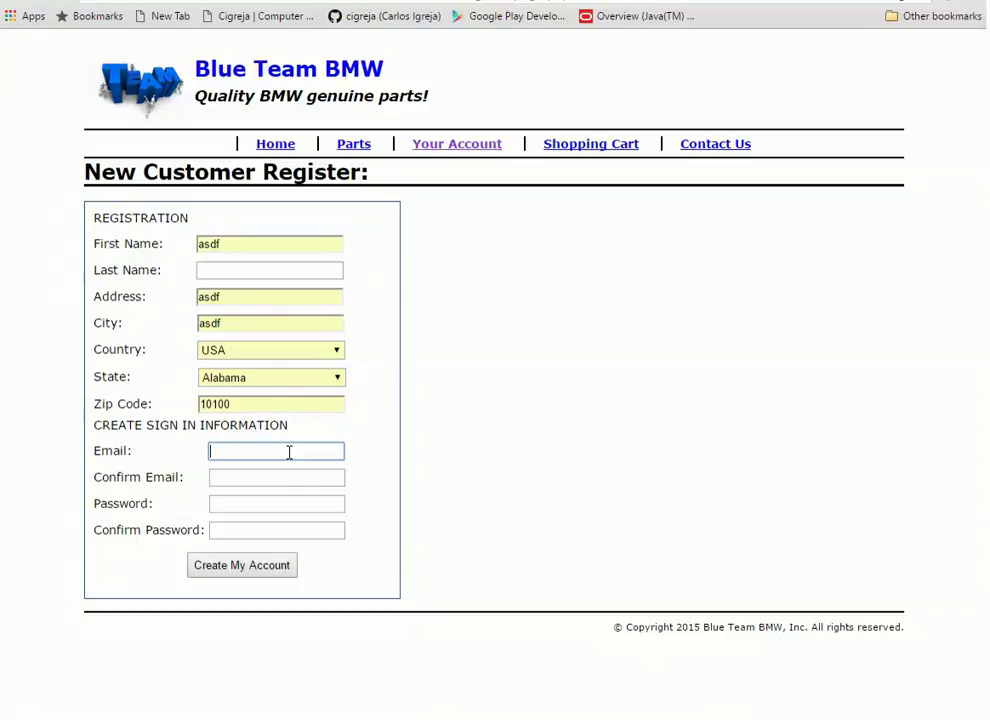
type("a")
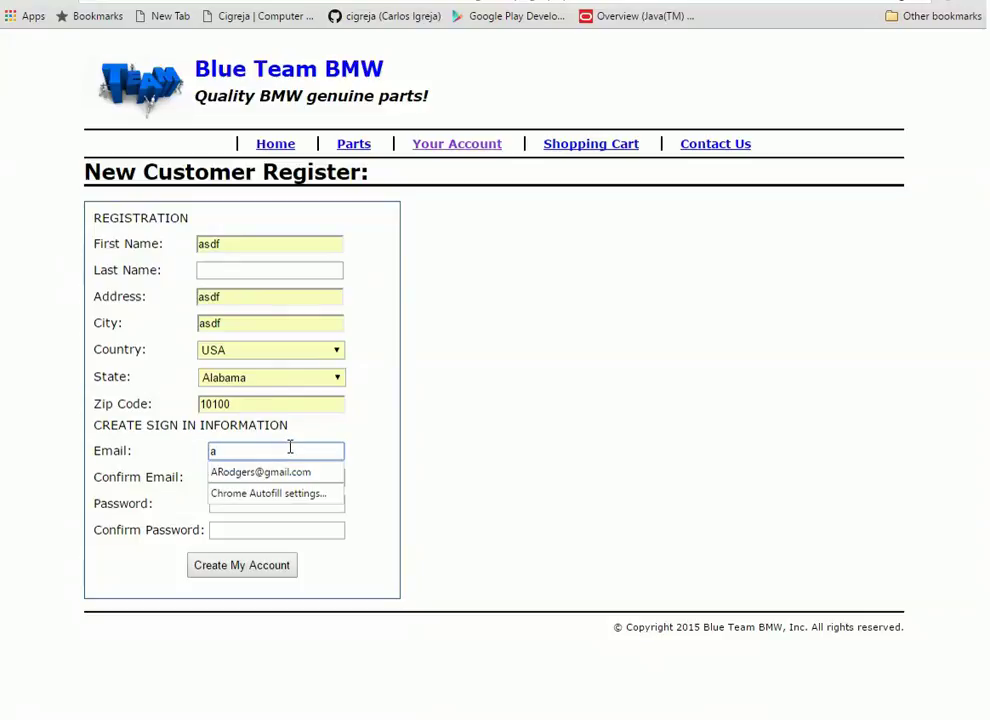
left_click(369, 464)
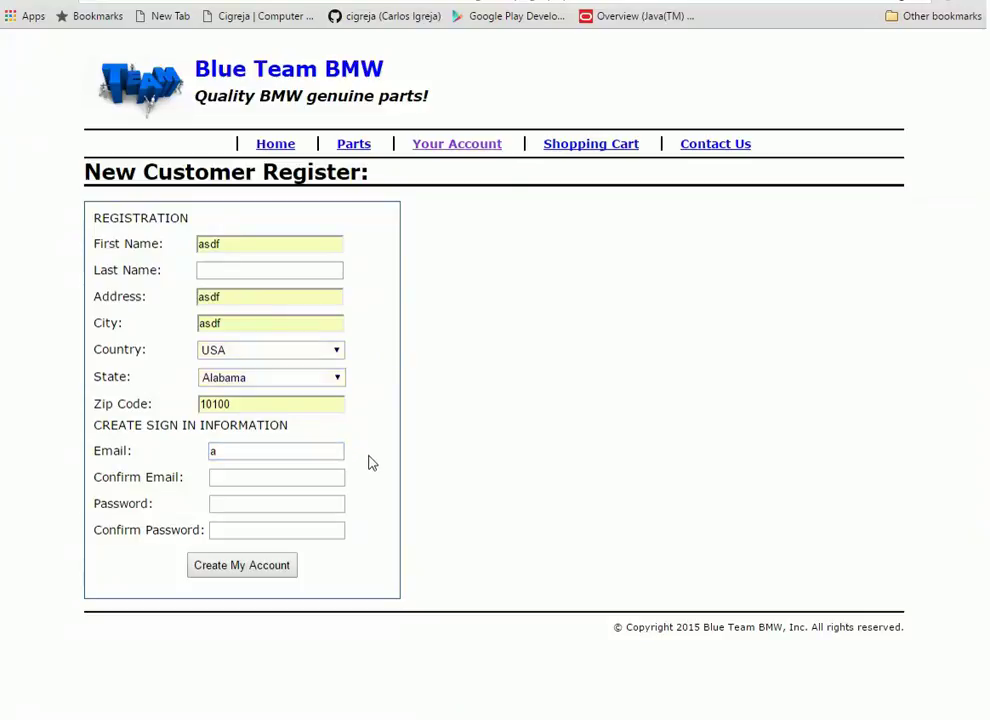
left_click(285, 568)
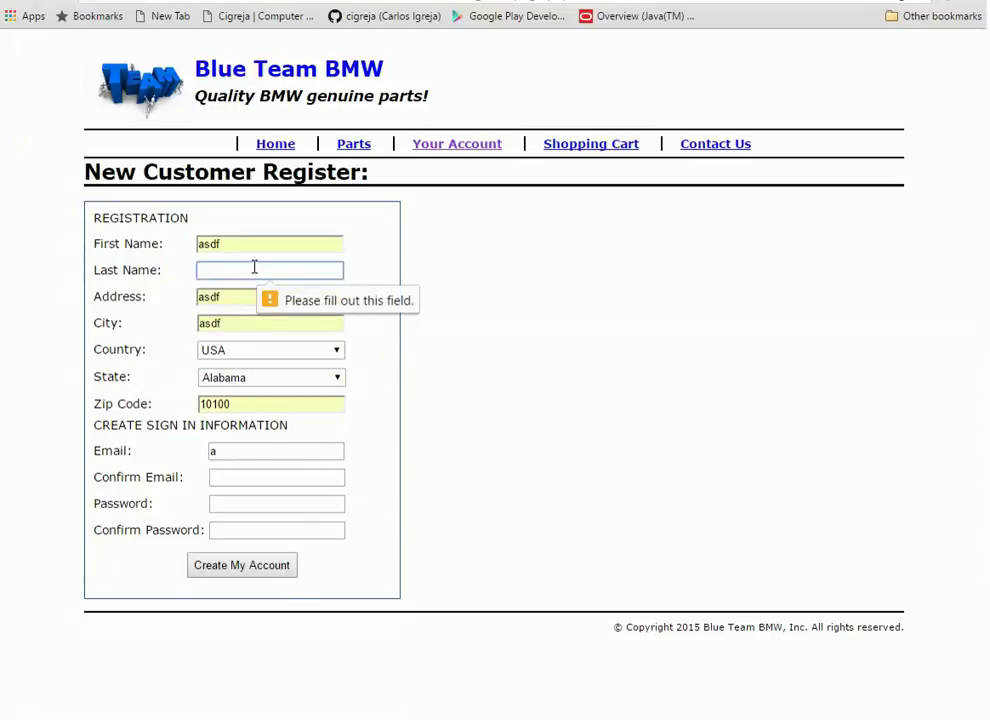
type("t")
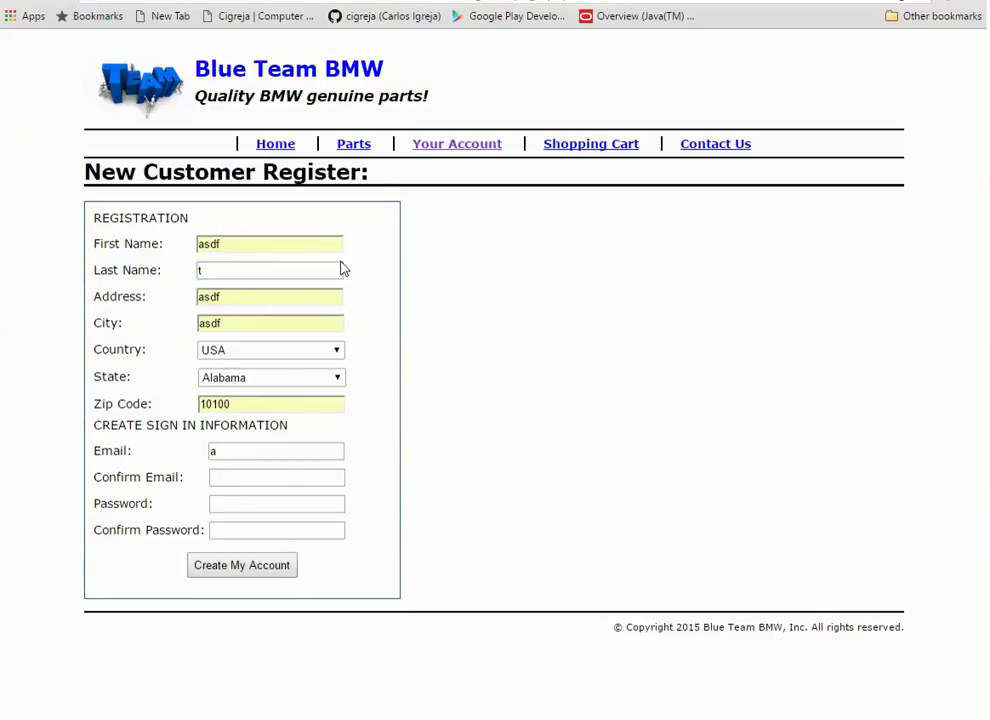
left_click(287, 568)
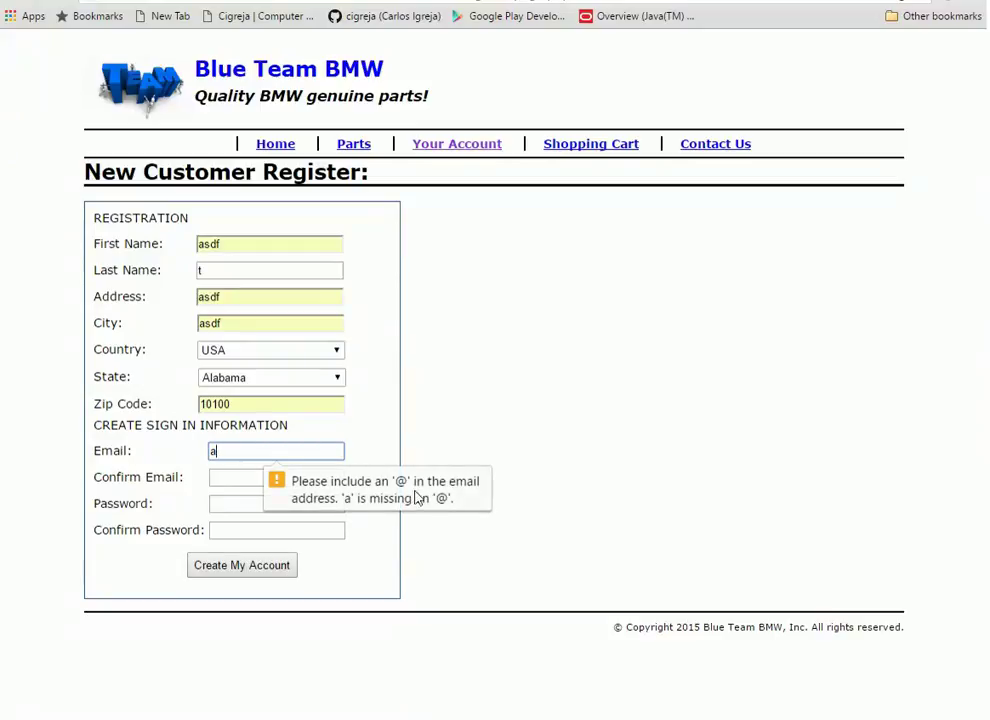
Autofill the saved e-mail, enter a mismatched confirmation 'a', submit, and dismiss the mismatch warning
left_click(281, 452)
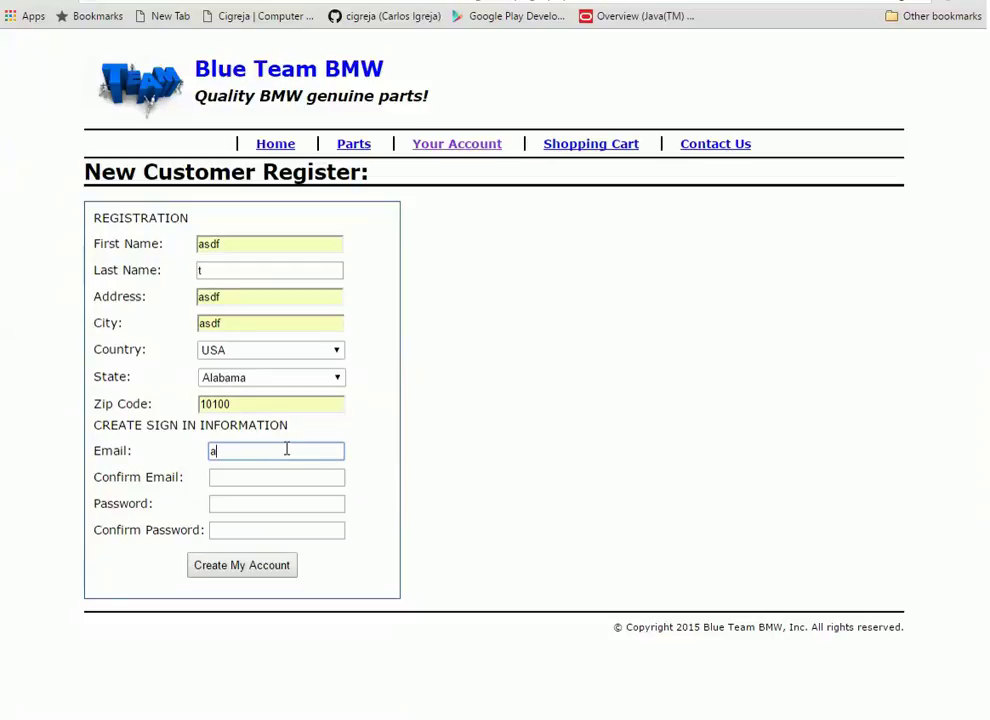
left_click(287, 450)
left_click(290, 476)
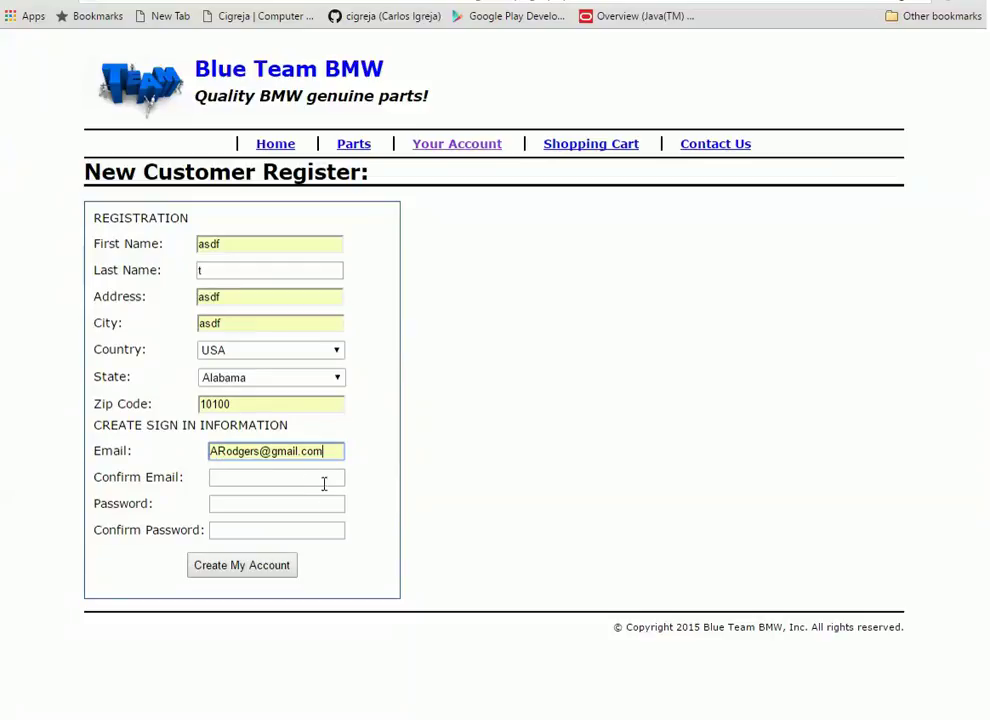
left_click(297, 478)
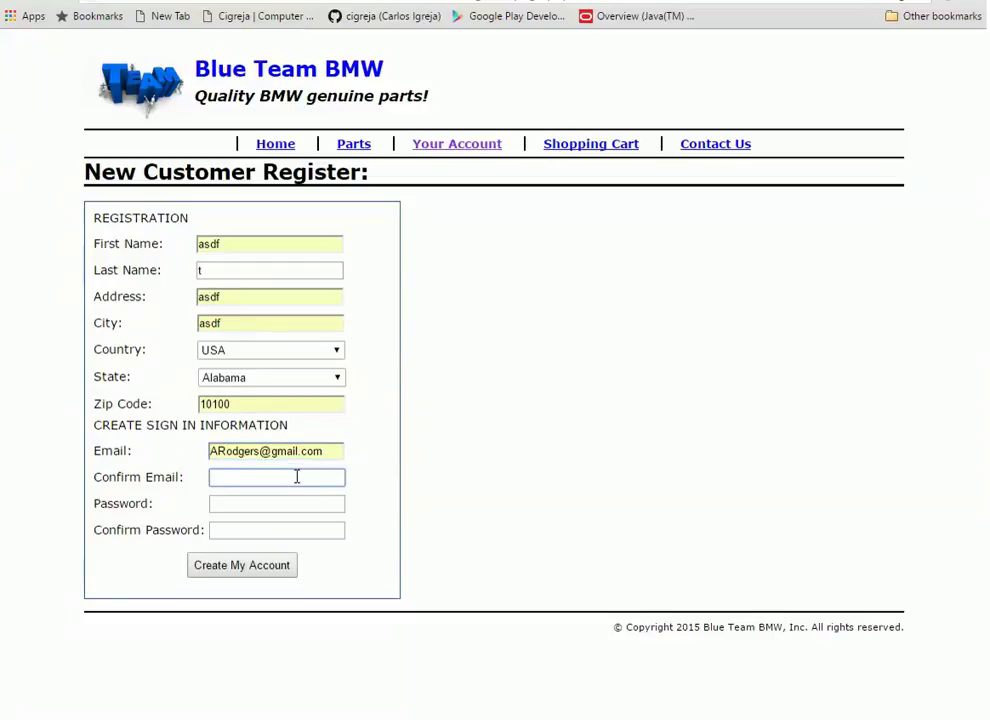
type("a")
key("Return")
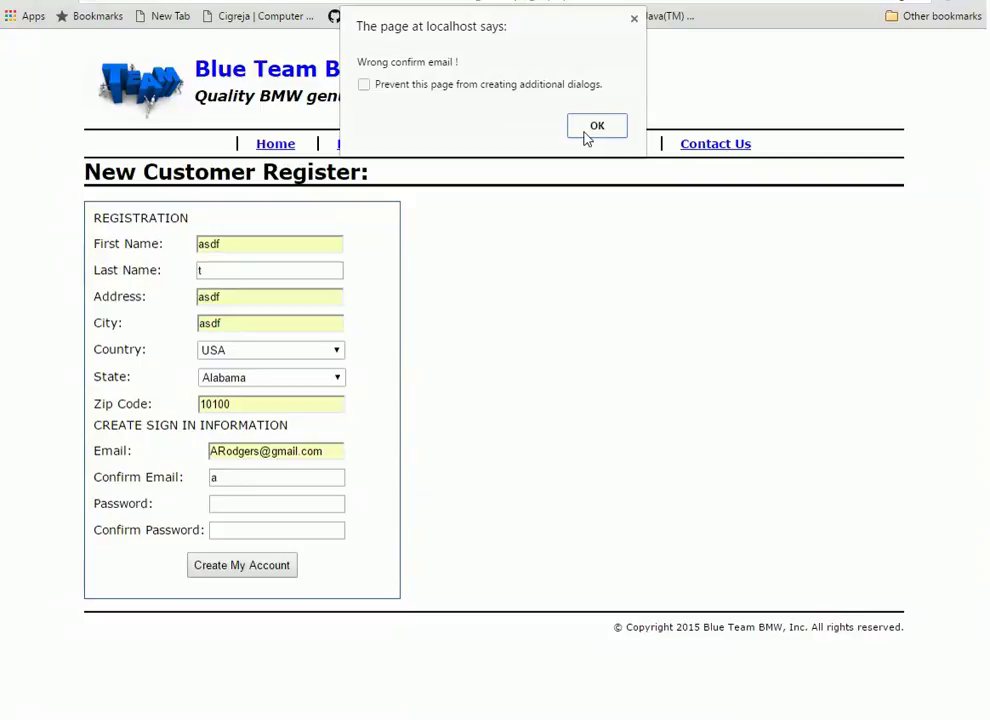
left_click(594, 128)
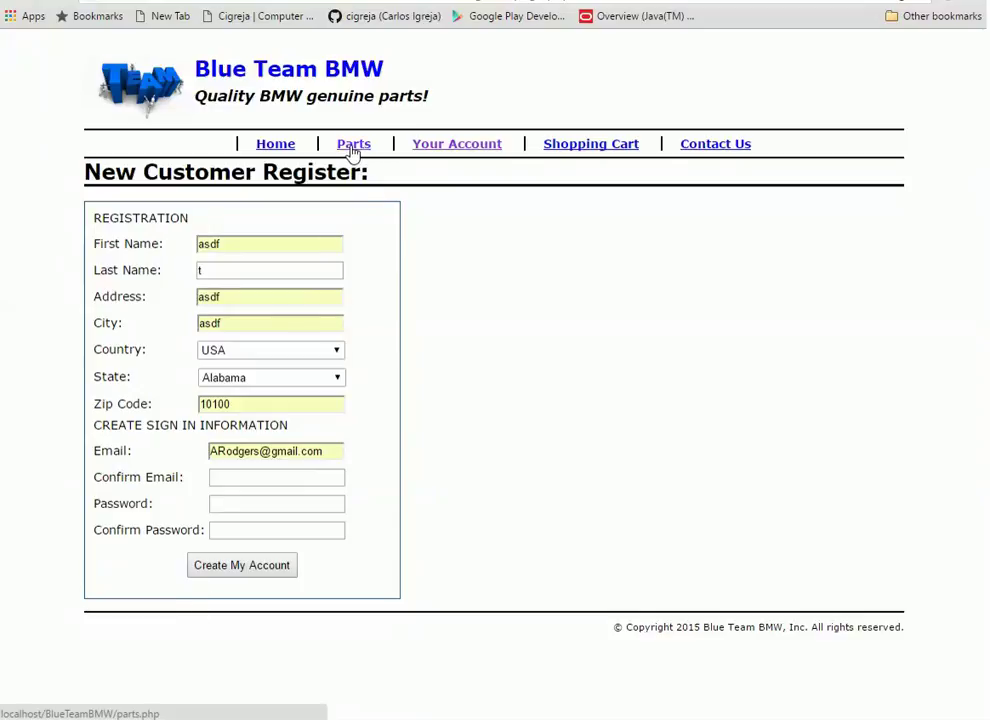
On Your Account, autofill the returning customer's saved e-mail and enter the account password
left_click(429, 149)
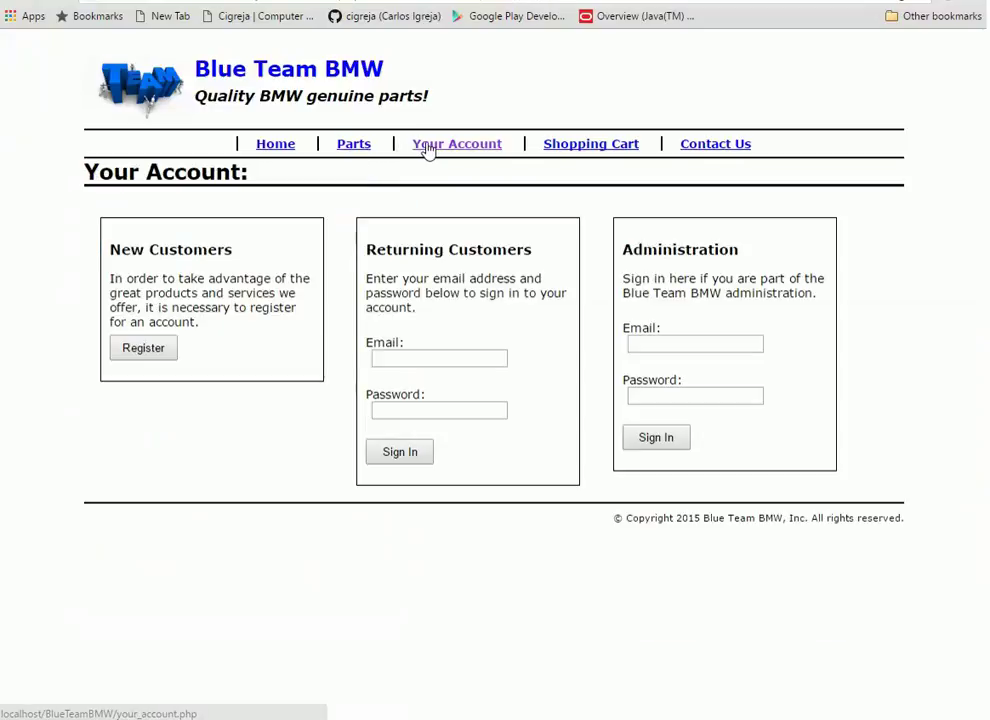
left_click(462, 356)
type("cigr")
left_click(478, 379)
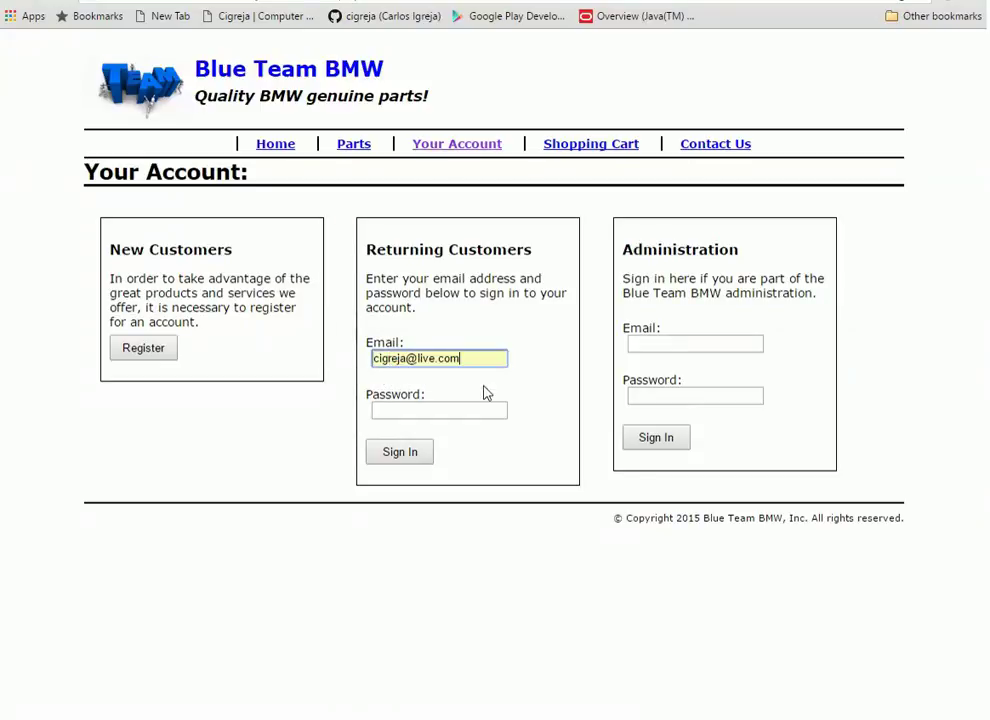
left_click(490, 411)
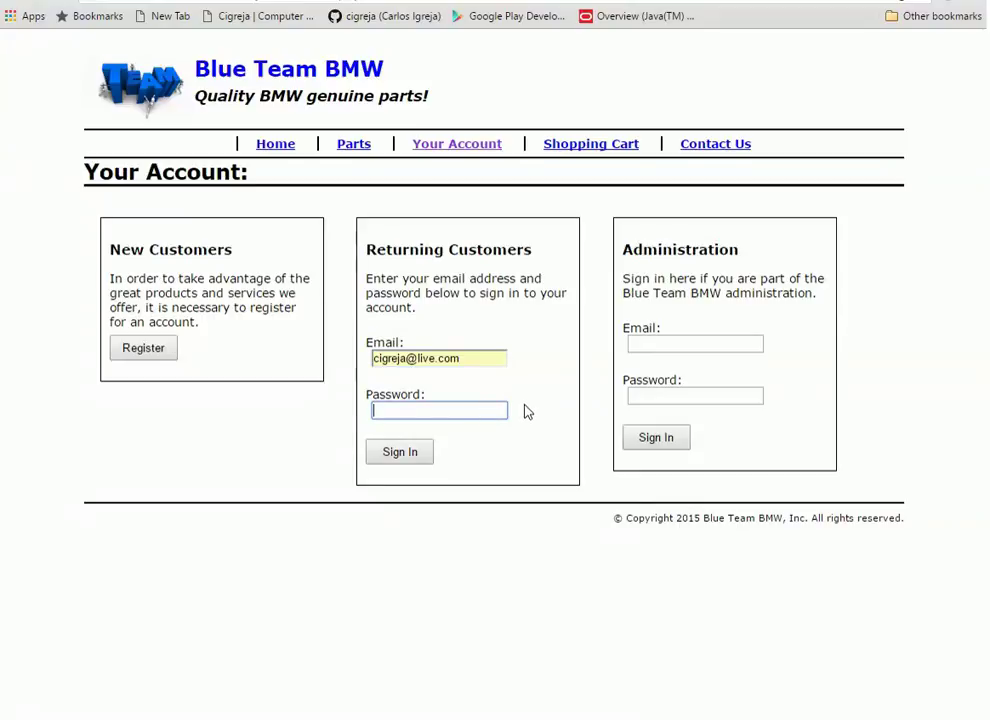
type("****")
key("BackSpace")
key("BackSpace")
key("BackSpace")
key("BackSpace")
type("********")
Sign in to the customer account and select part of the street address
left_click(420, 453)
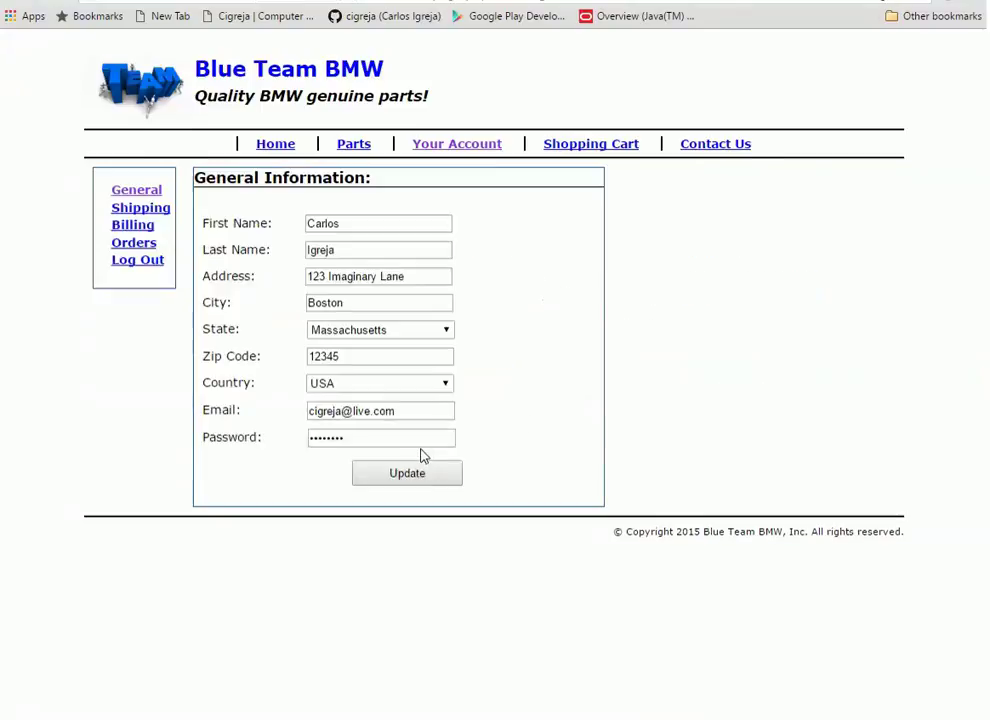
left_click_drag(330, 277, 388, 281)
left_click(501, 362)
Change the house number from 123 to 124, save with Update, and return via Parts
left_click(326, 276)
key("BackSpace")
type("4")
left_click(406, 472)
left_click(357, 147)
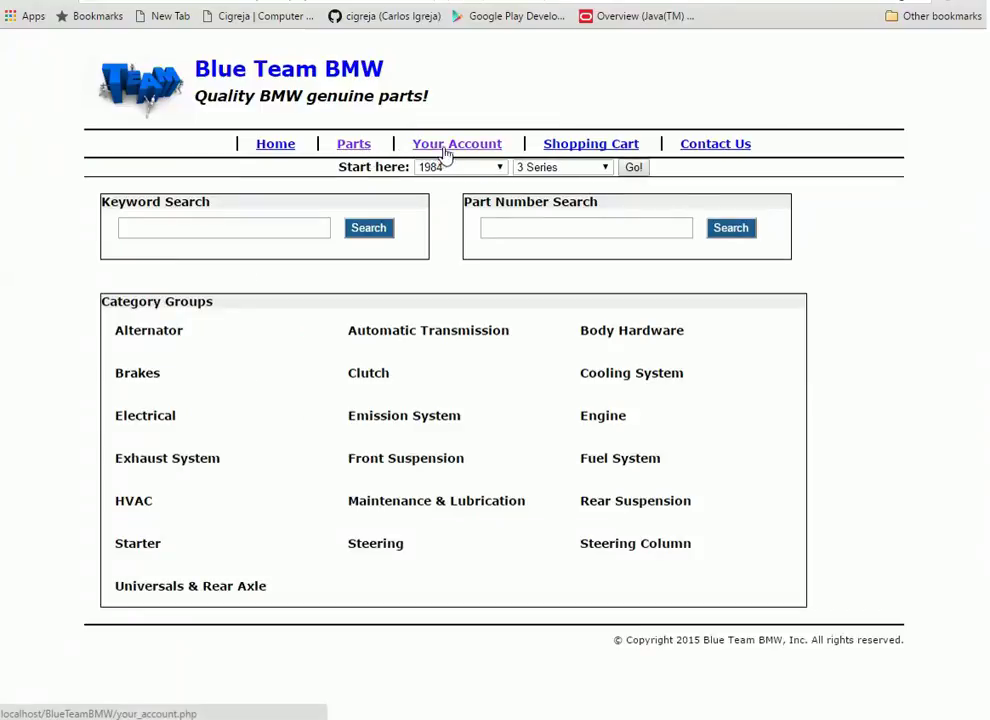
left_click(444, 148)
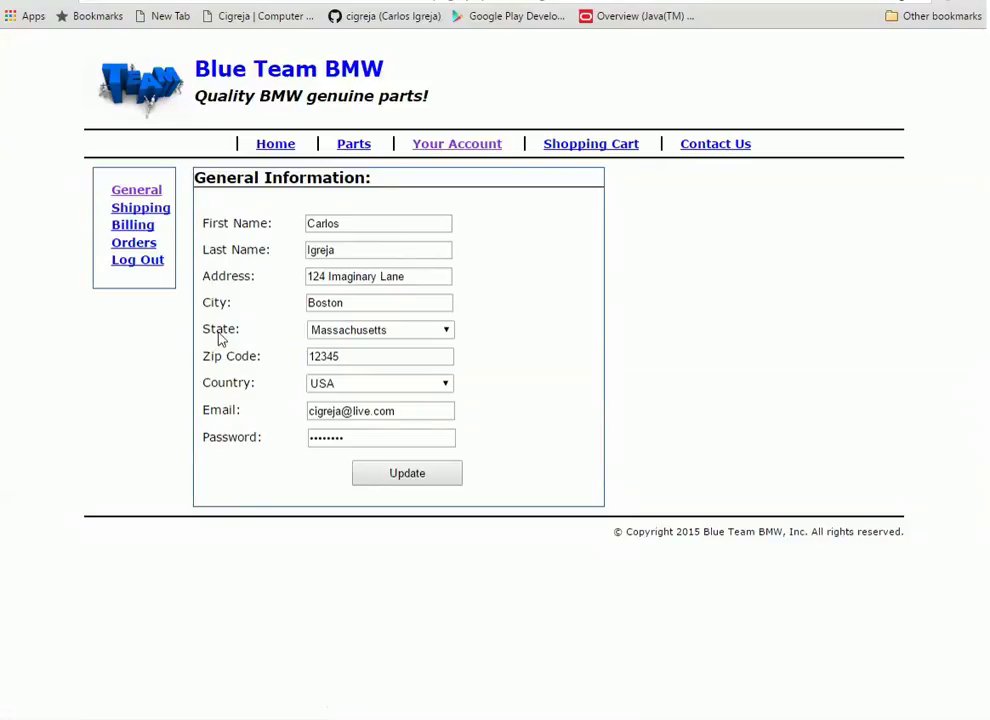
View the account's shipping information and the billing details with the saved card
left_click(161, 213)
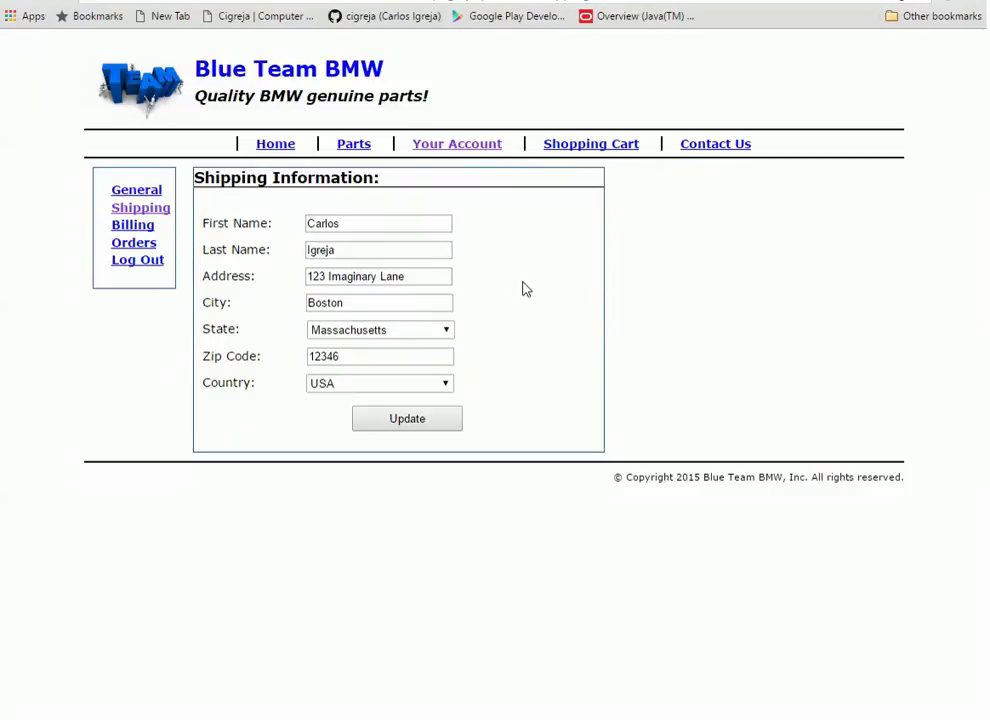
left_click(125, 226)
scroll(585, 403, "down", 1)
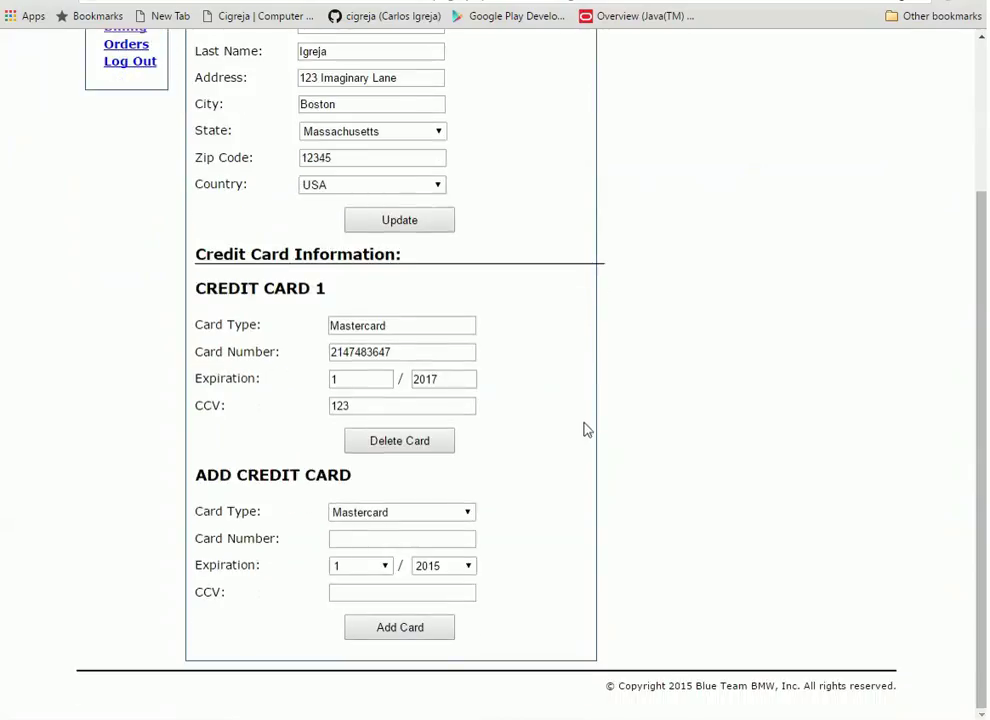
scroll(500, 488, "up", 2)
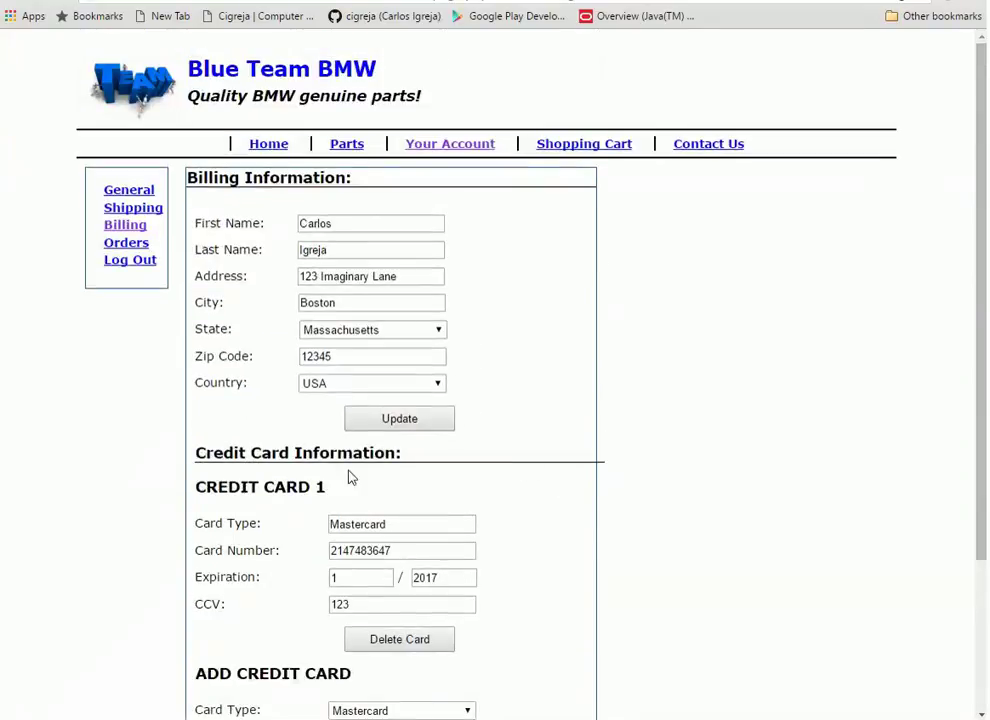
Open the order list and review the invoice for order 5
left_click(137, 243)
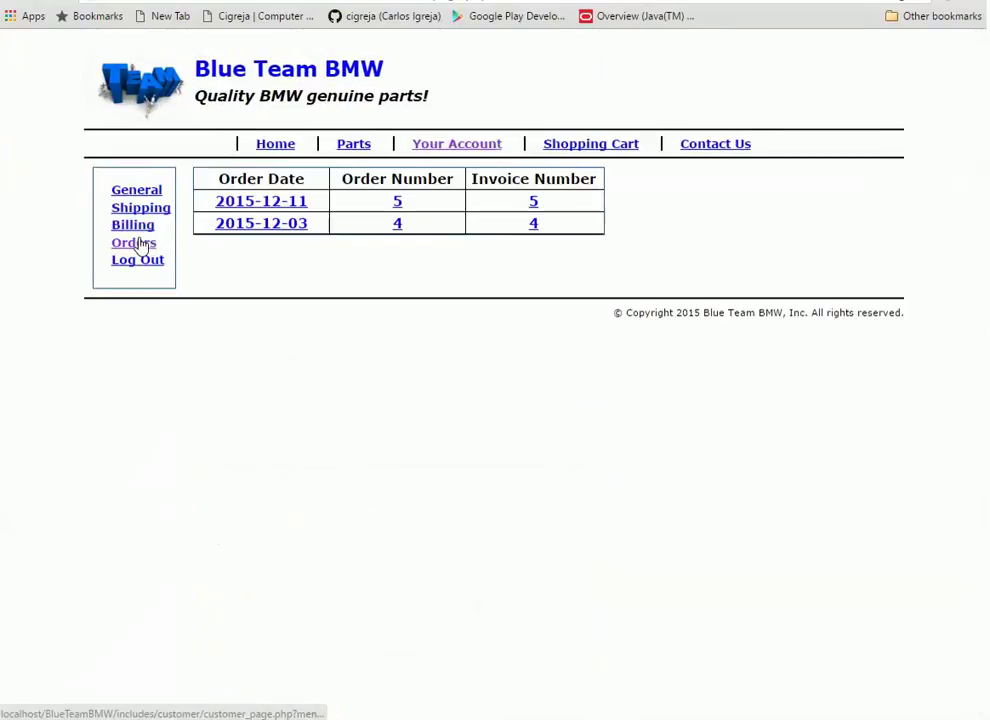
left_click(534, 203)
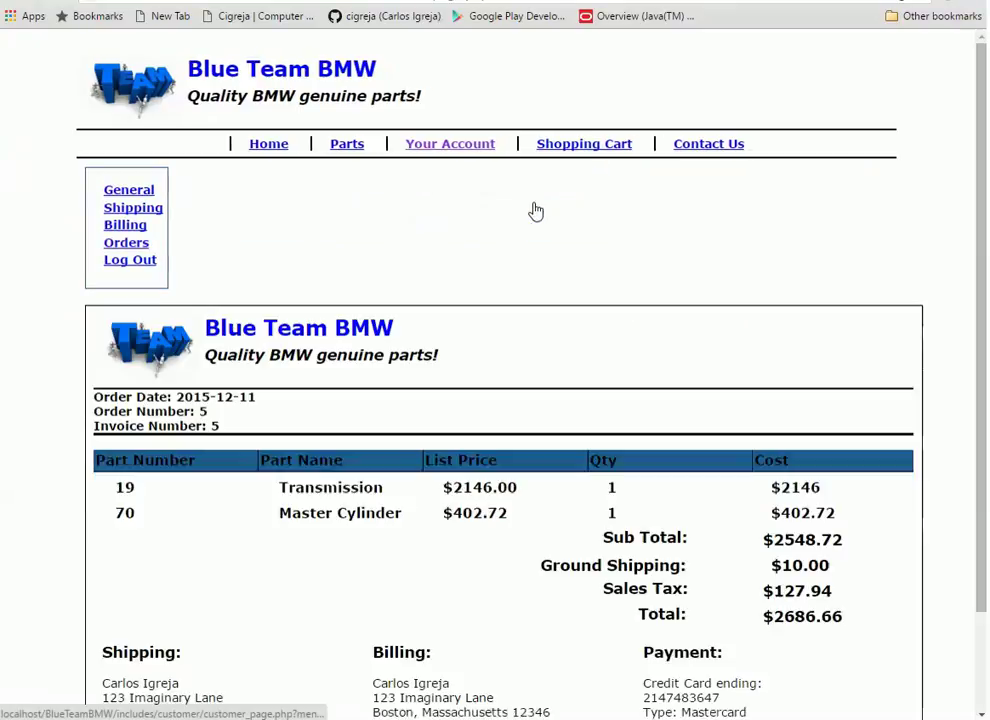
scroll(736, 415, "down", 2)
scroll(736, 415, "up", 1)
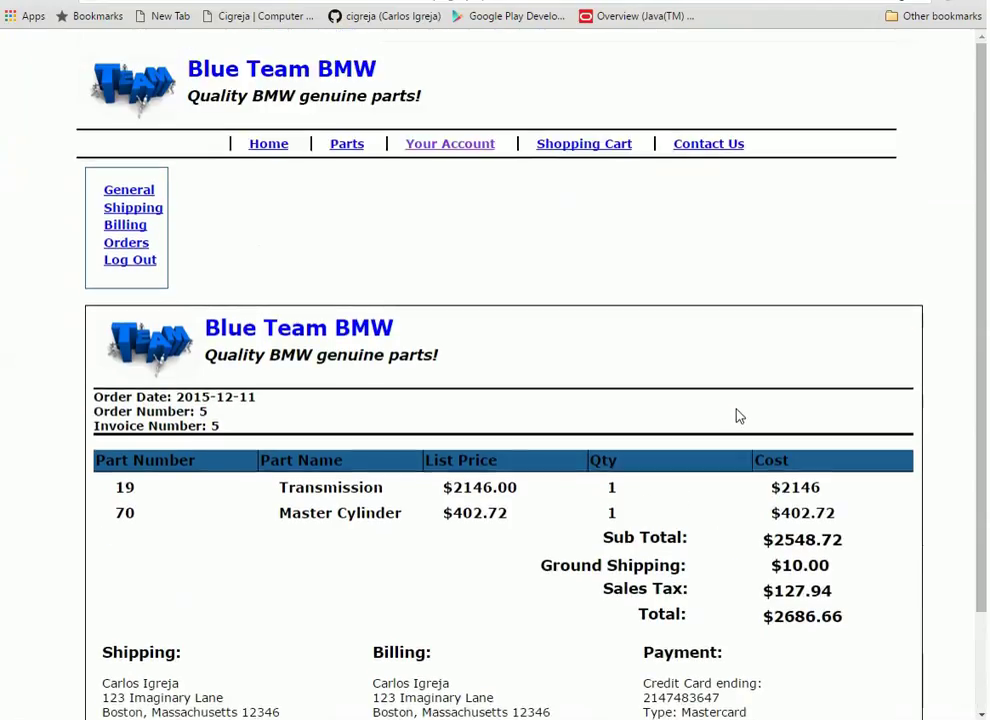
scroll(718, 405, "down", 1)
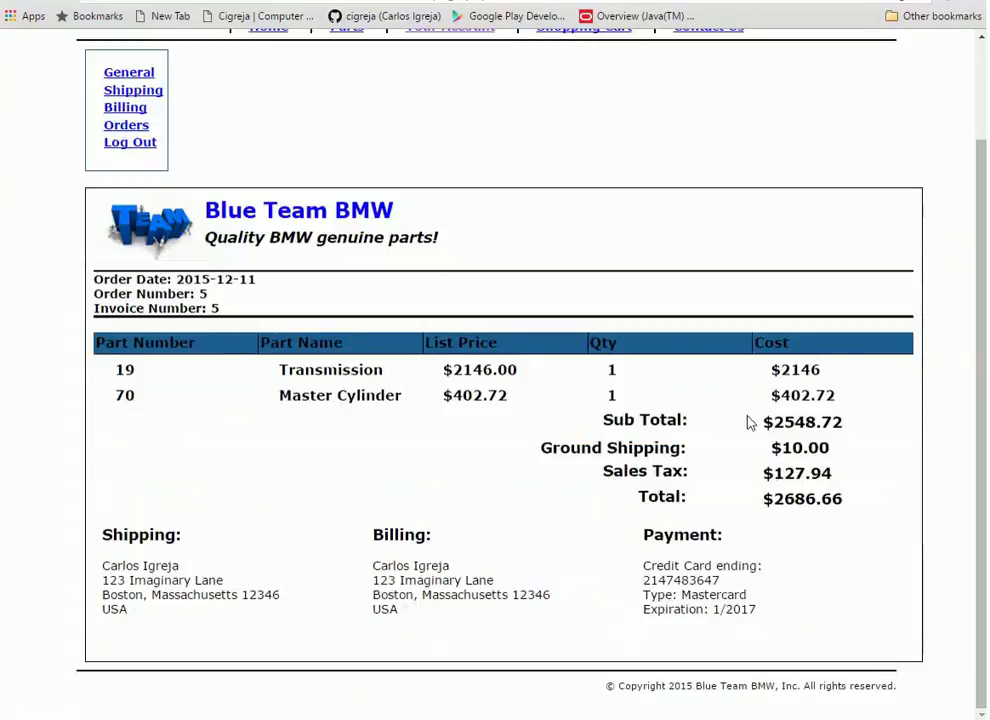
scroll(550, 330, "up", 1)
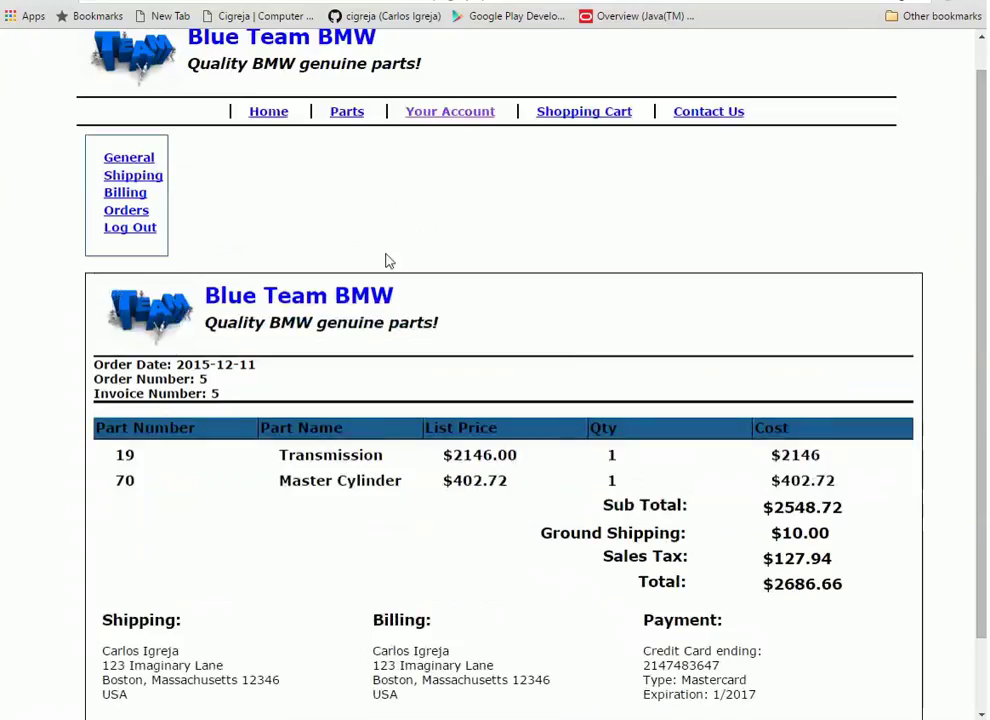
Revisit billing, then review the invoice for order 4 and return to the order list
left_click(128, 196)
left_click(145, 244)
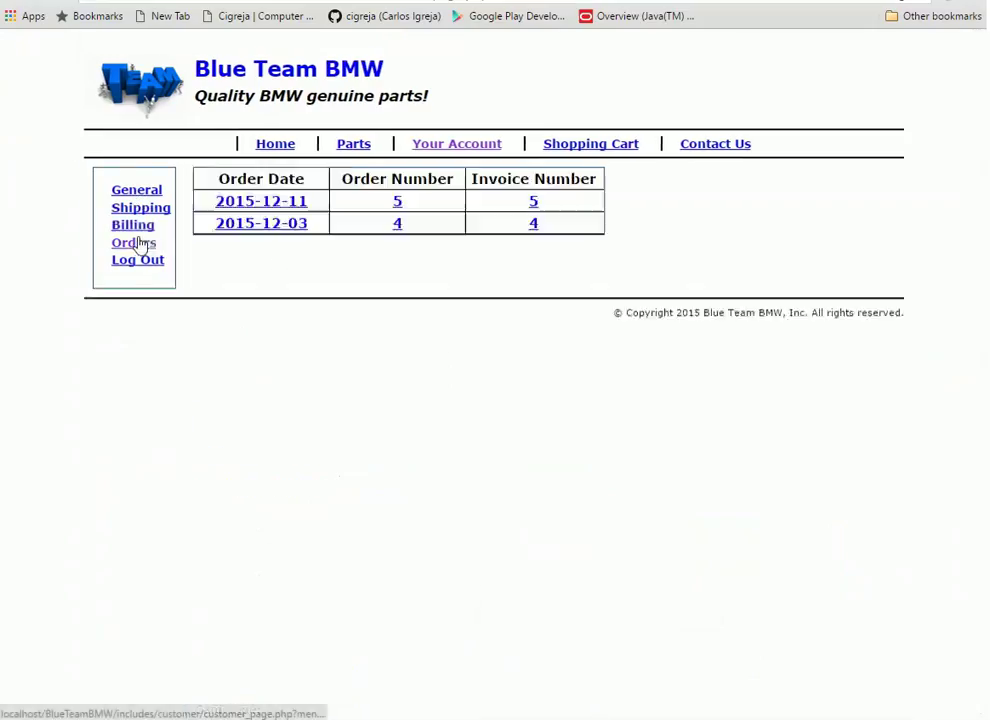
left_click(536, 229)
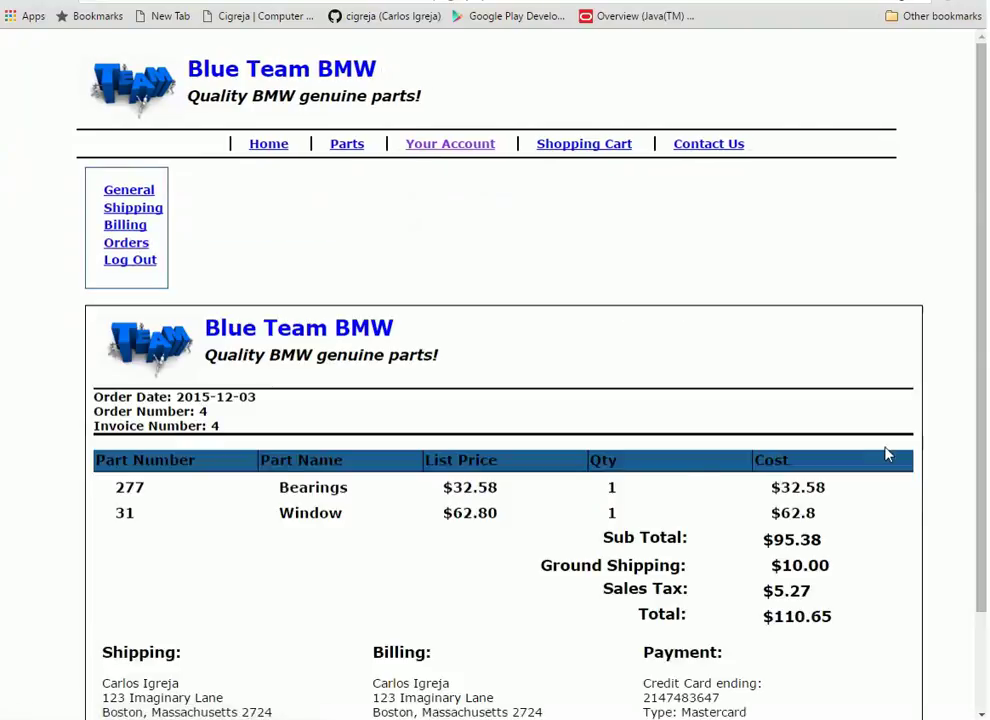
scroll(886, 453, "down", 2)
scroll(773, 463, "up", 2)
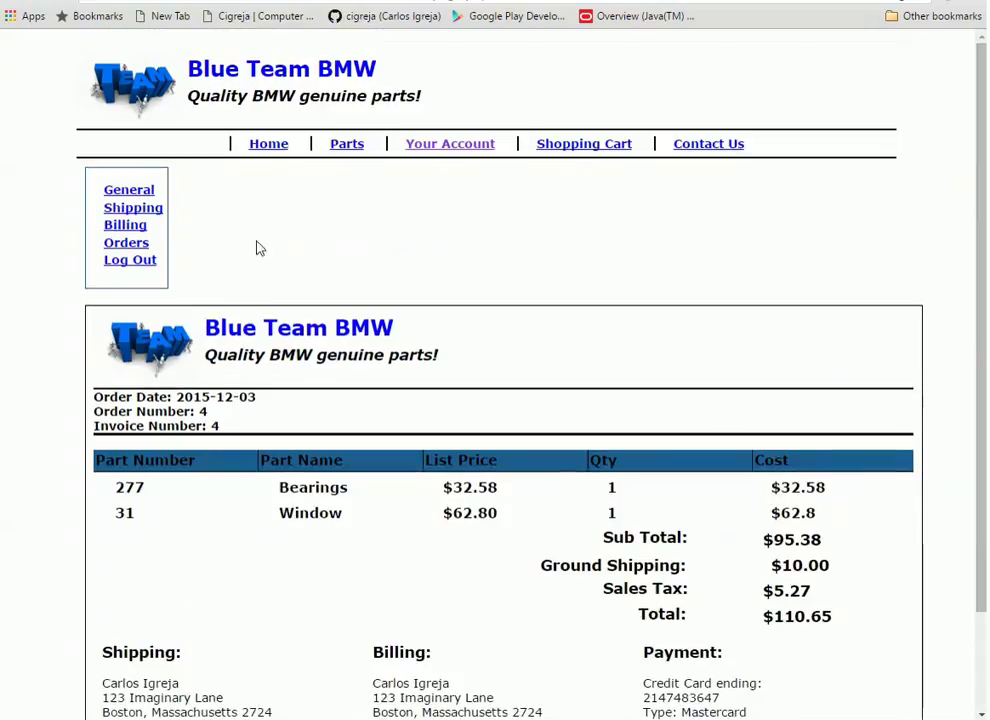
left_click(133, 243)
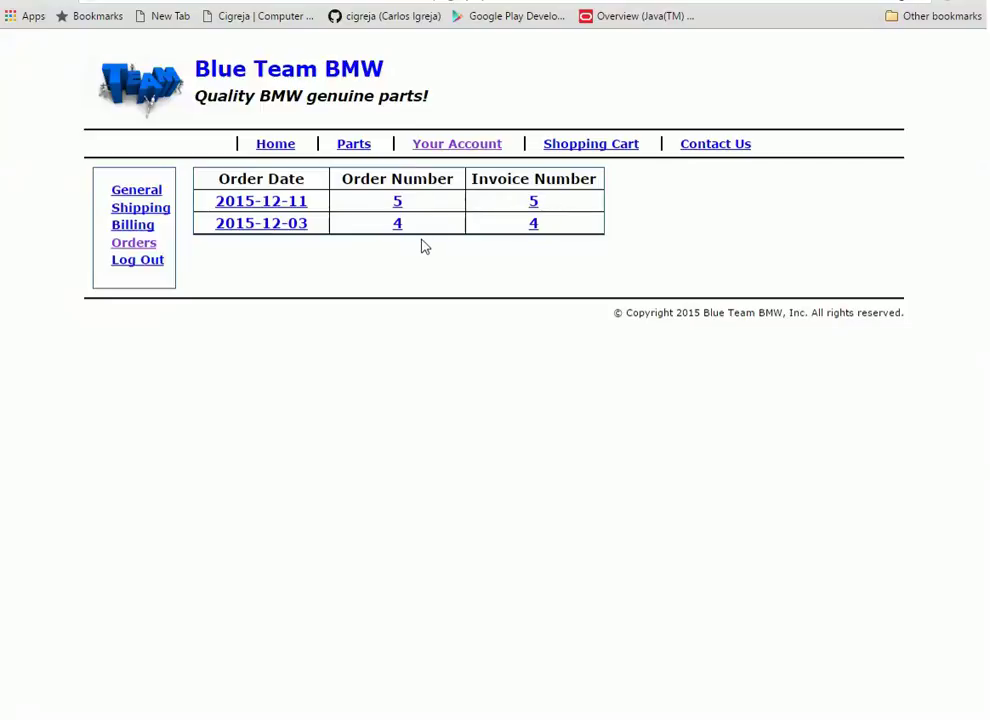
Browse to the Body Hardware > Door parts and filter them to Lock
left_click(360, 150)
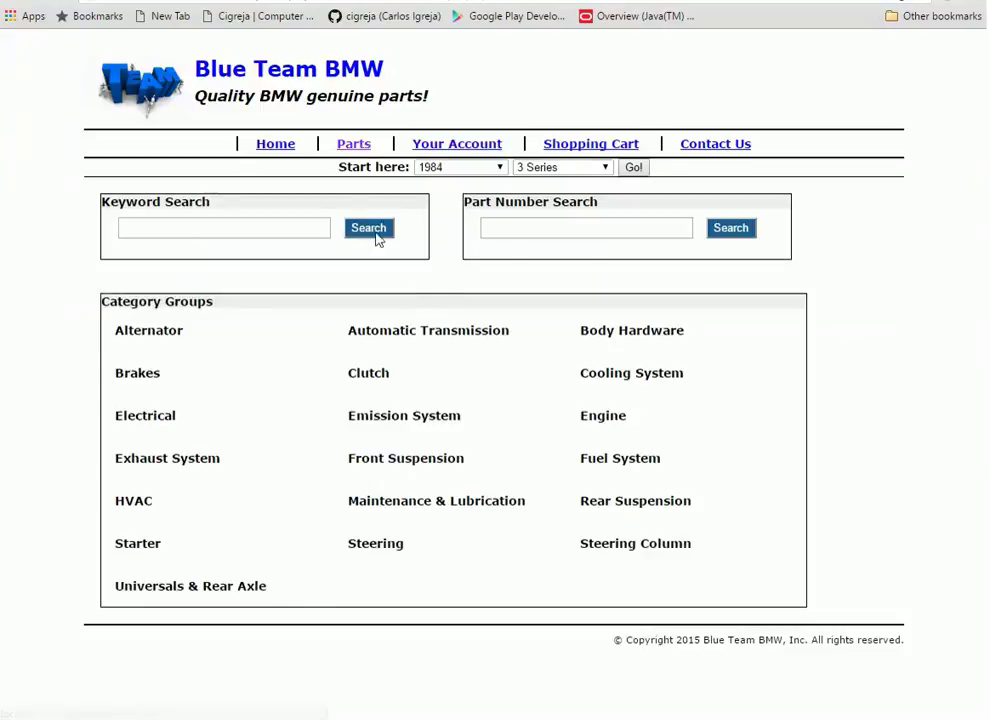
left_click(656, 334)
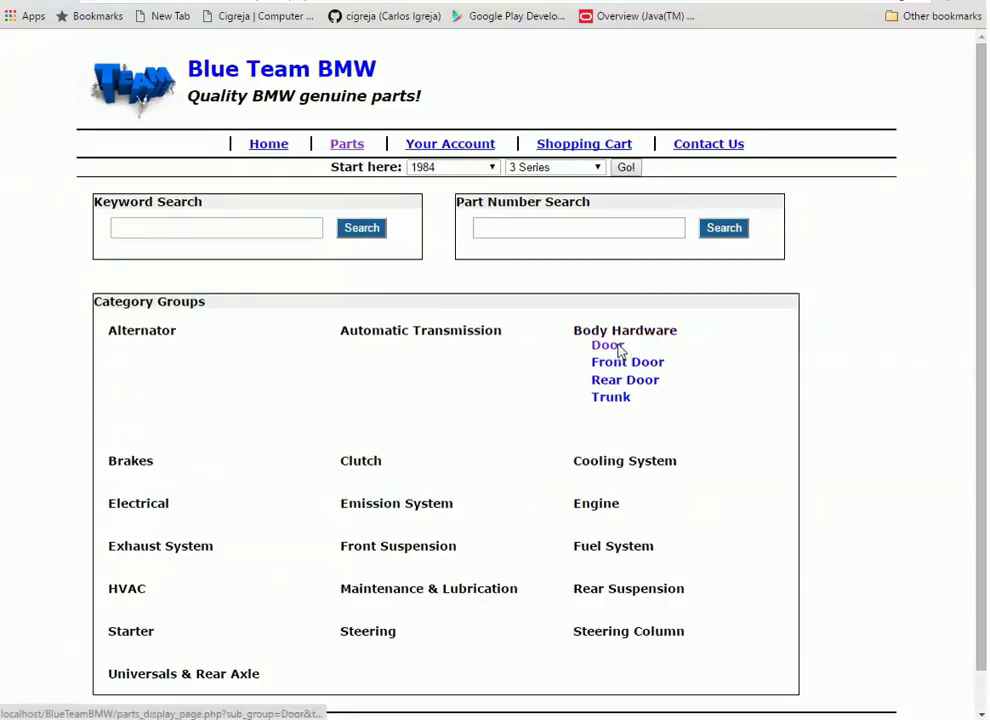
left_click(621, 348)
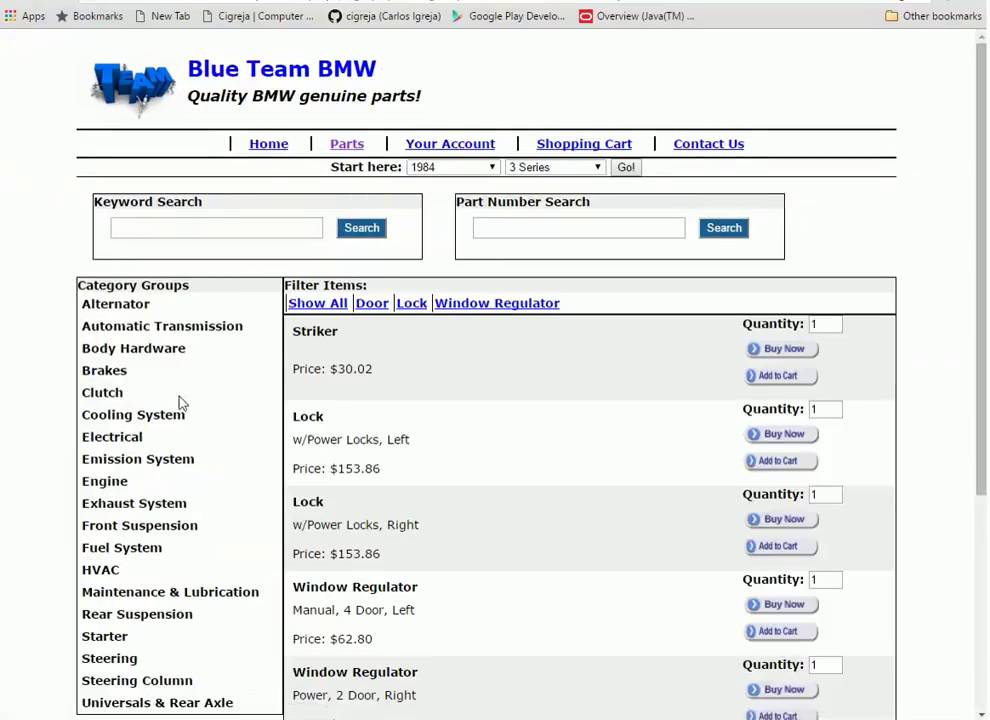
left_click(409, 305)
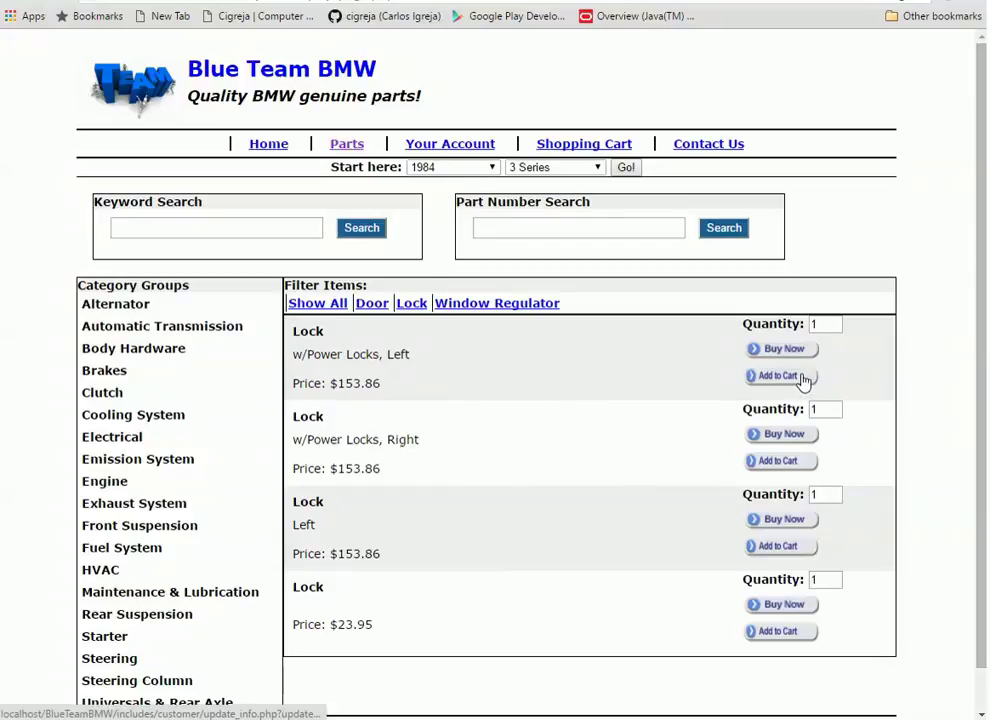
Add the right w/Power Locks Lock to the cart, then buy the left one
left_click(780, 466)
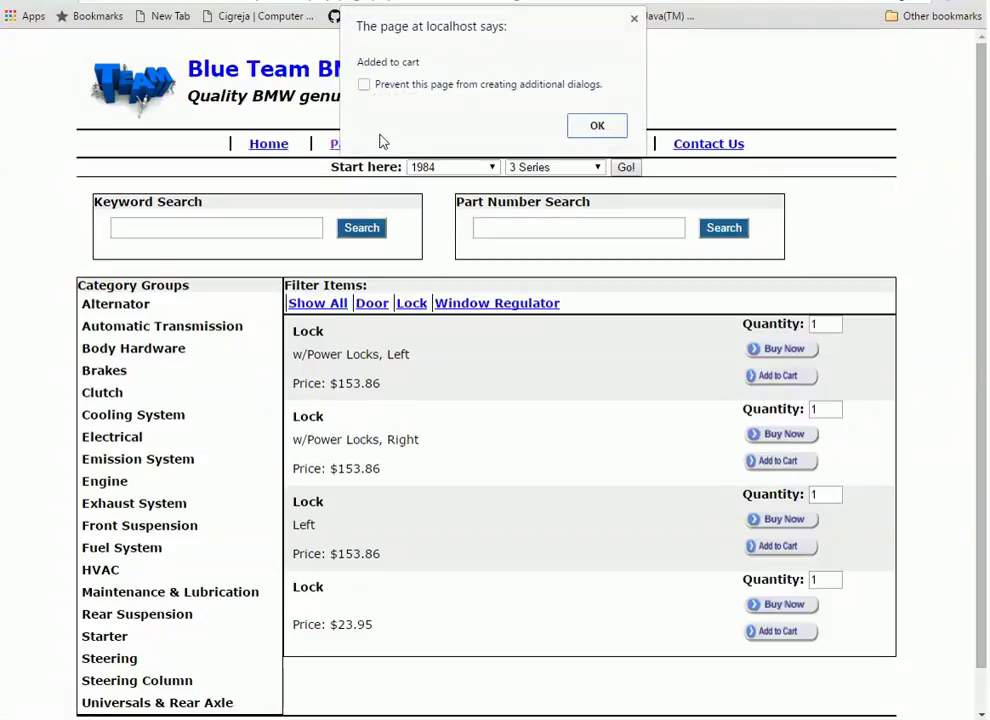
left_click(615, 128)
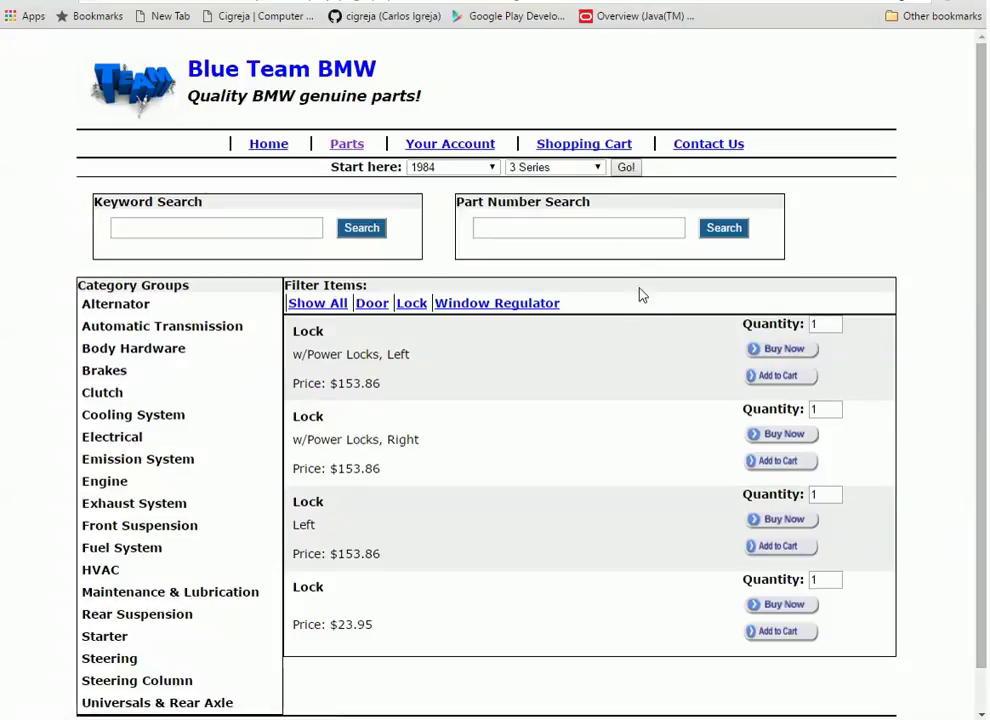
left_click(782, 349)
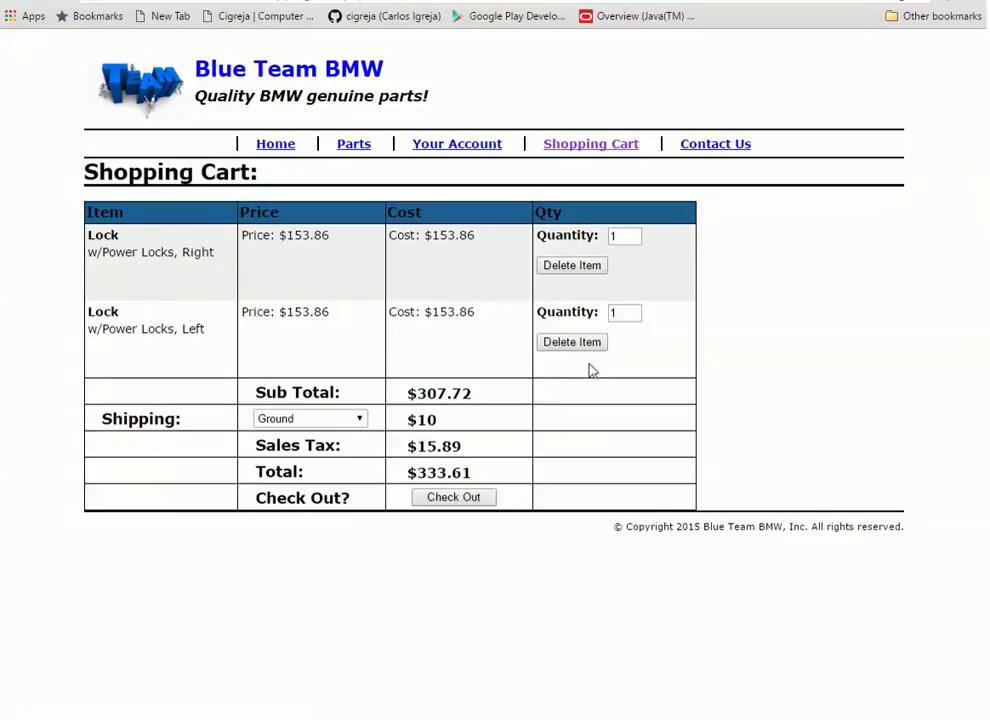
Compare One Day, Ground and Standard shipping, keep Ground at $333.61, and check out
left_click(359, 418)
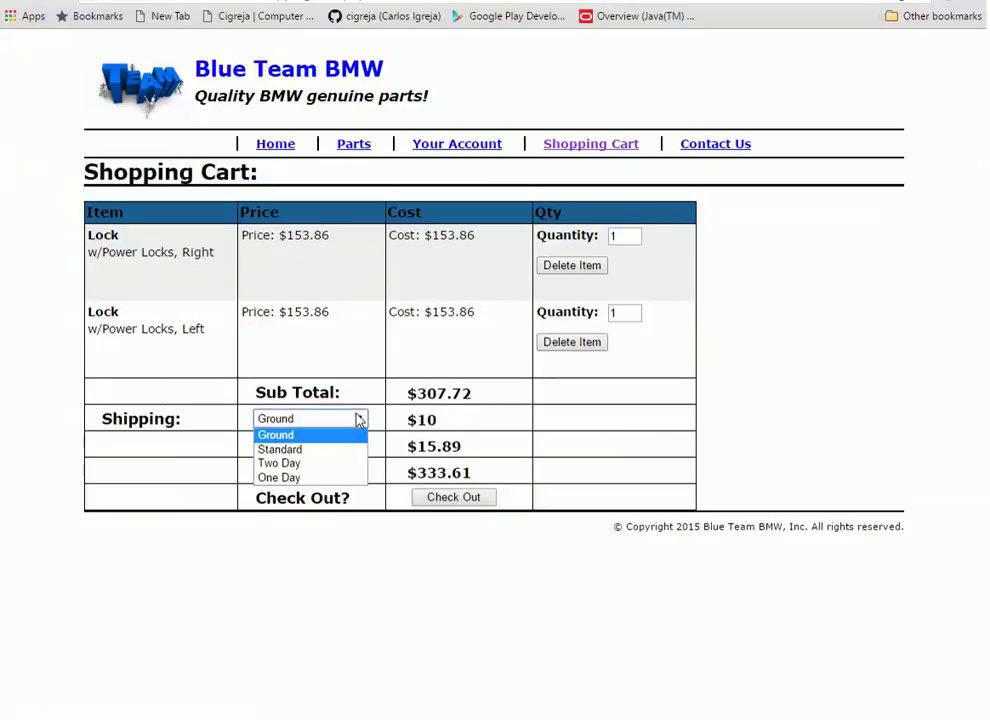
left_click(331, 477)
left_click(362, 420)
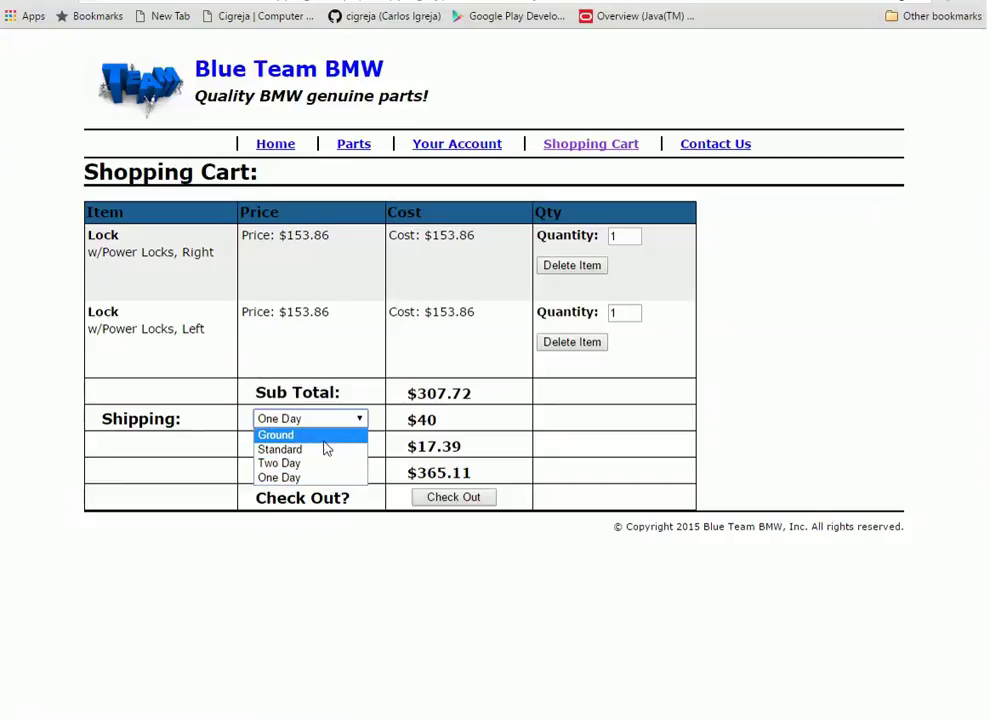
left_click(326, 437)
left_click(360, 424)
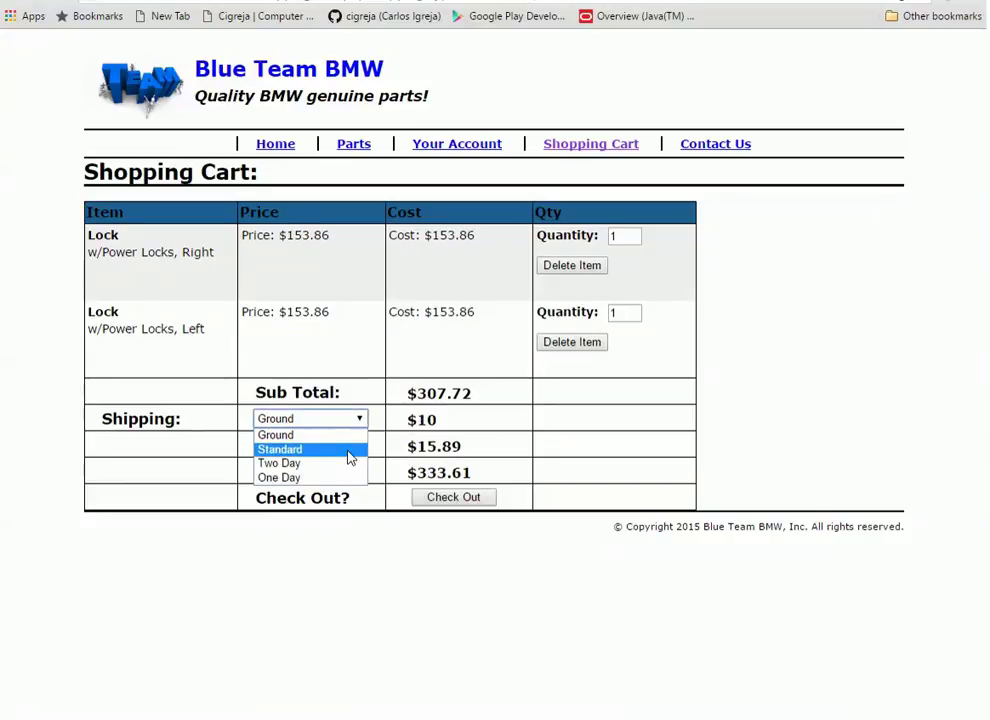
left_click(348, 450)
left_click(357, 424)
left_click(349, 436)
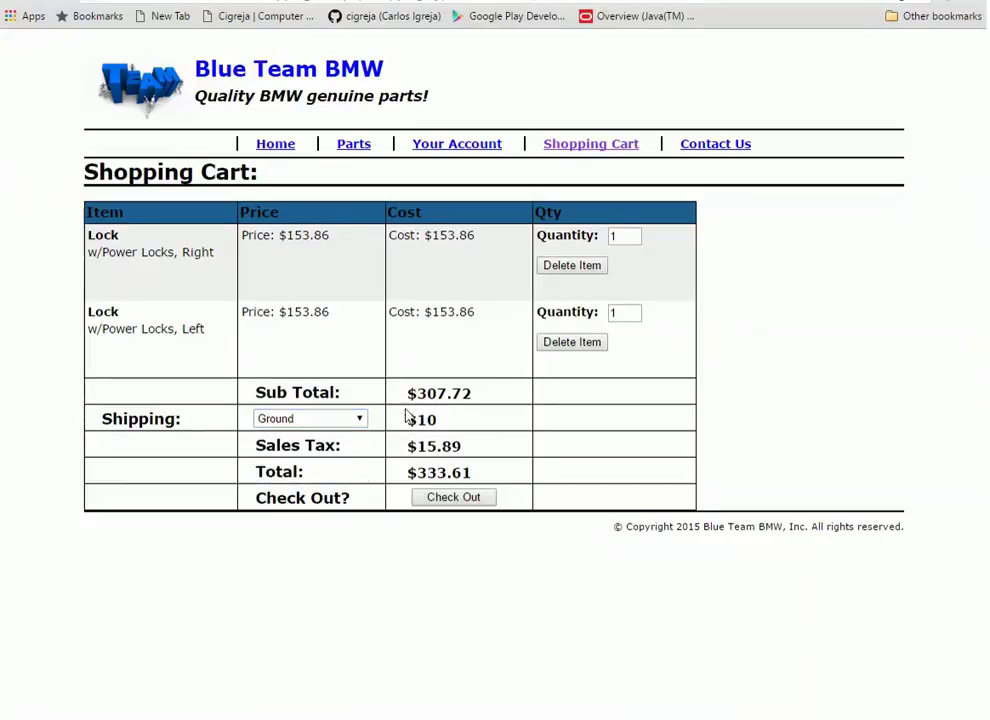
left_click(477, 499)
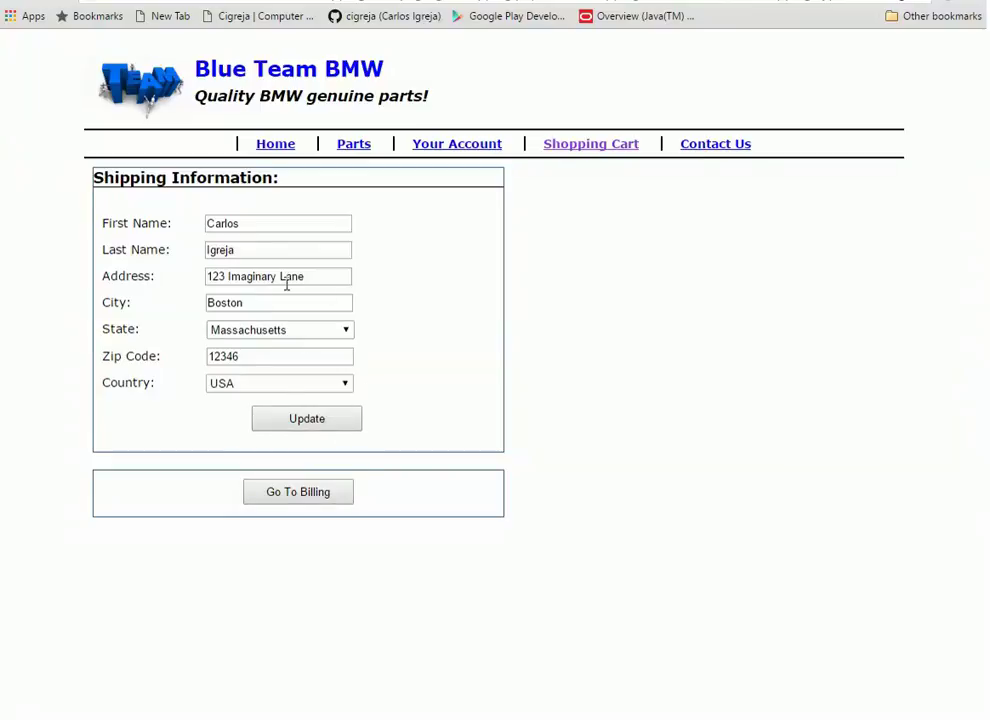
left_click(293, 495)
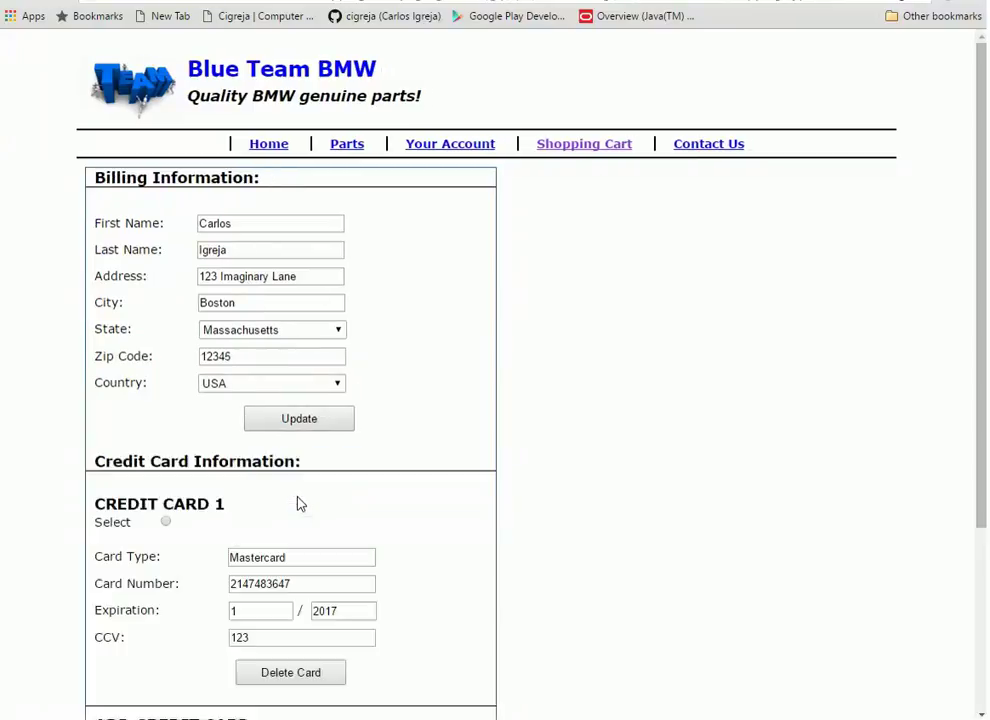
scroll(647, 443, "down", 2)
scroll(647, 443, "up", 2)
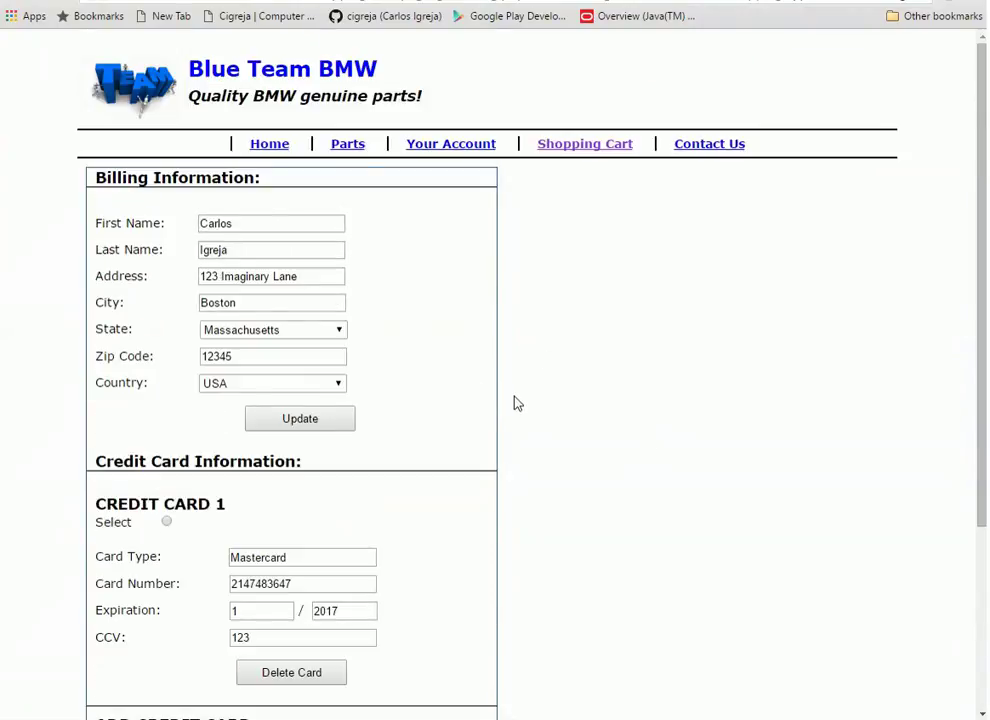
scroll(530, 400, "down", 1)
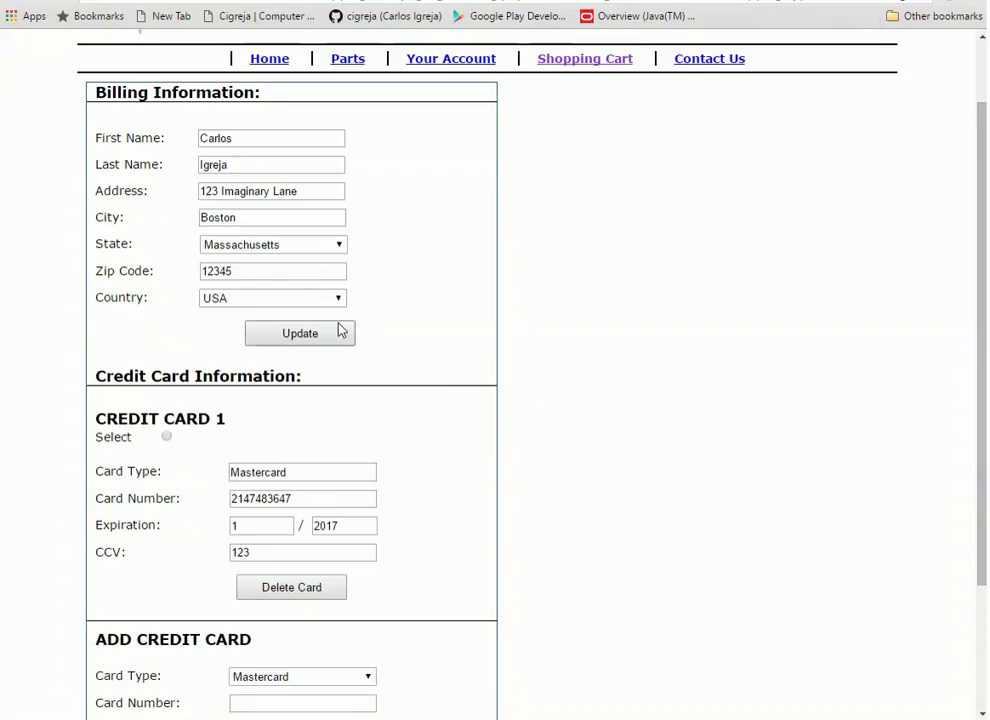
scroll(587, 293, "down", 1)
scroll(597, 298, "up", 2)
scroll(597, 300, "down", 1)
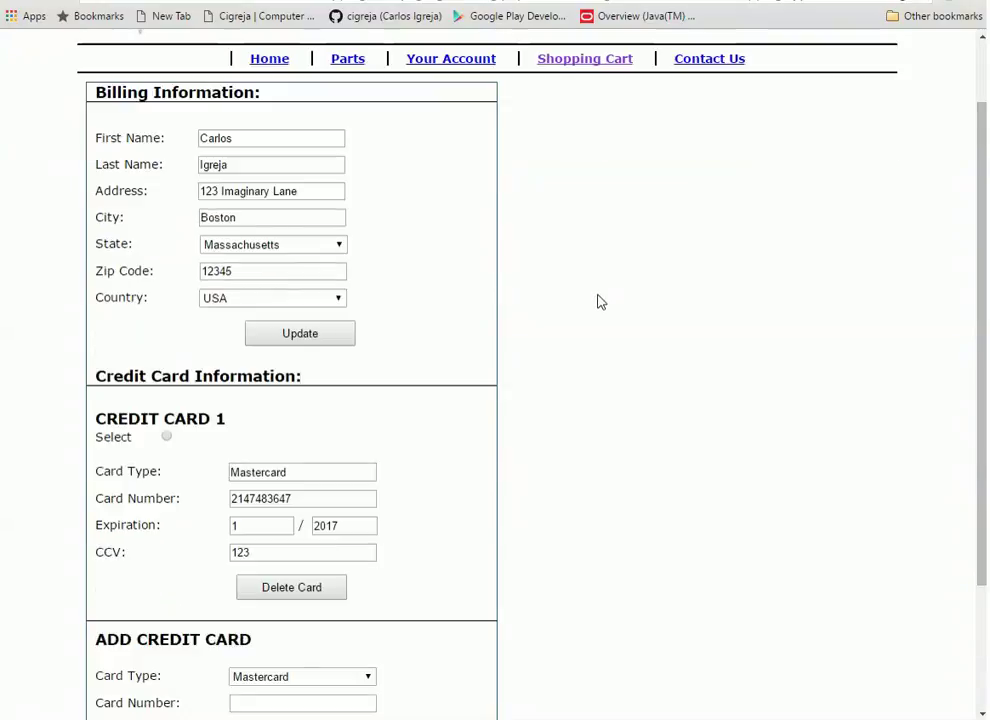
scroll(616, 320, "down", 2)
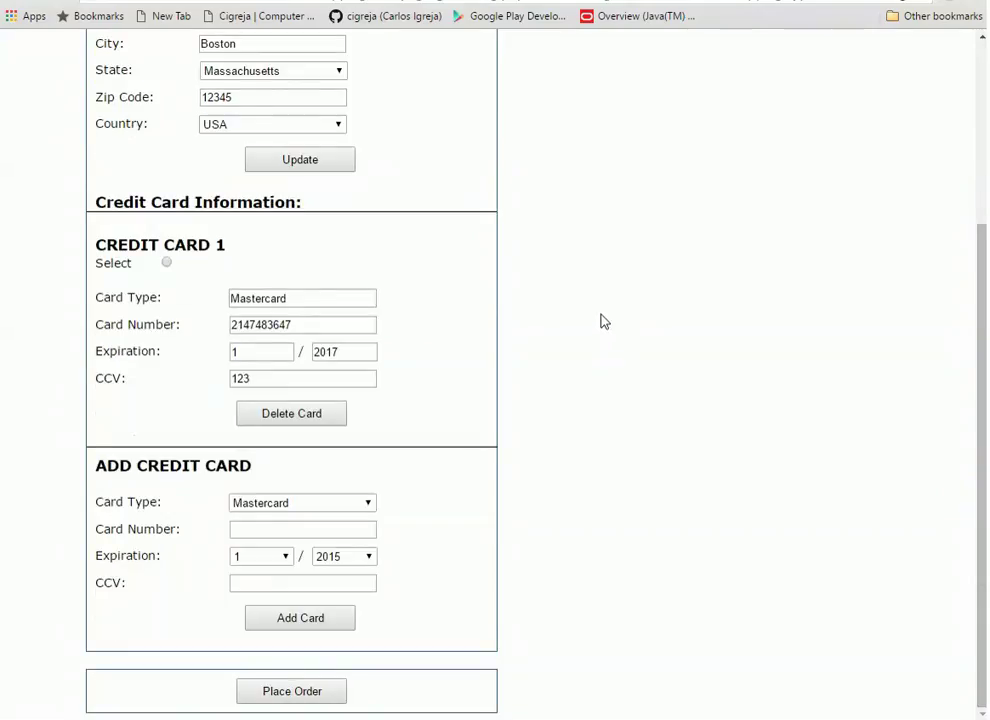
Select and delete the saved Credit Card 1
left_click(332, 422)
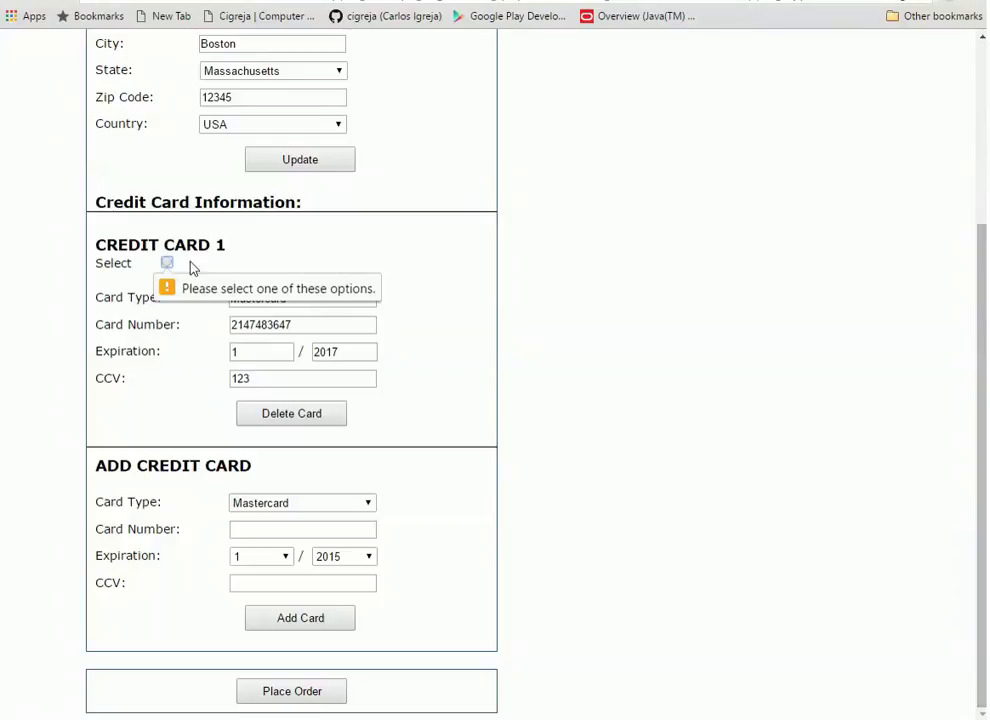
left_click(168, 264)
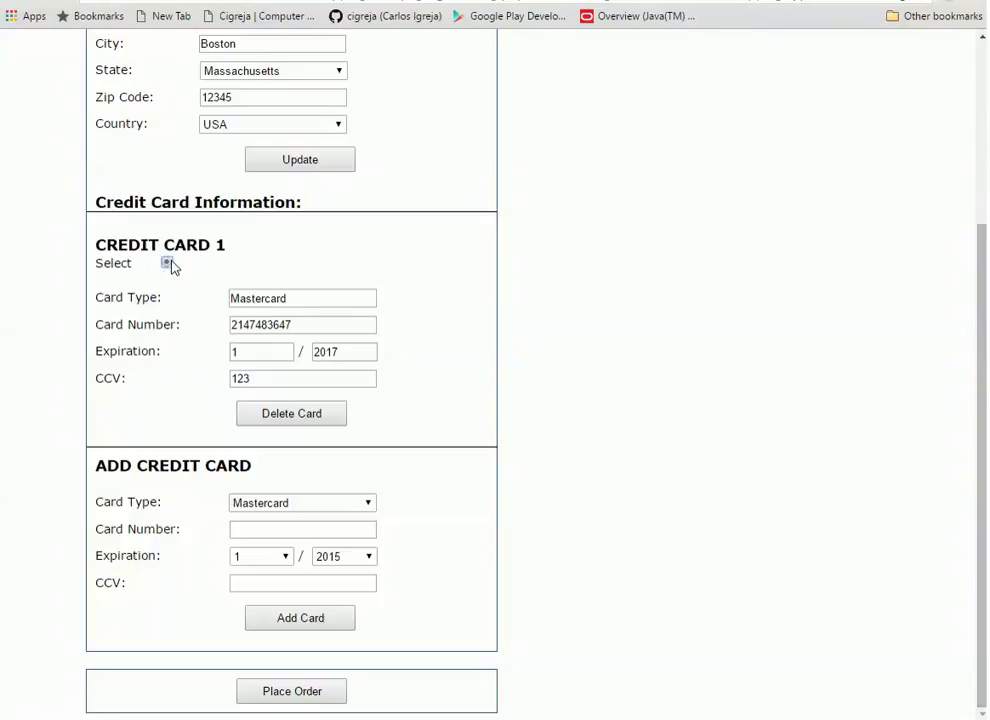
left_click(325, 414)
Add a new Mastercard with its card number, security code and expiration year 2017
scroll(434, 530, "down", 1)
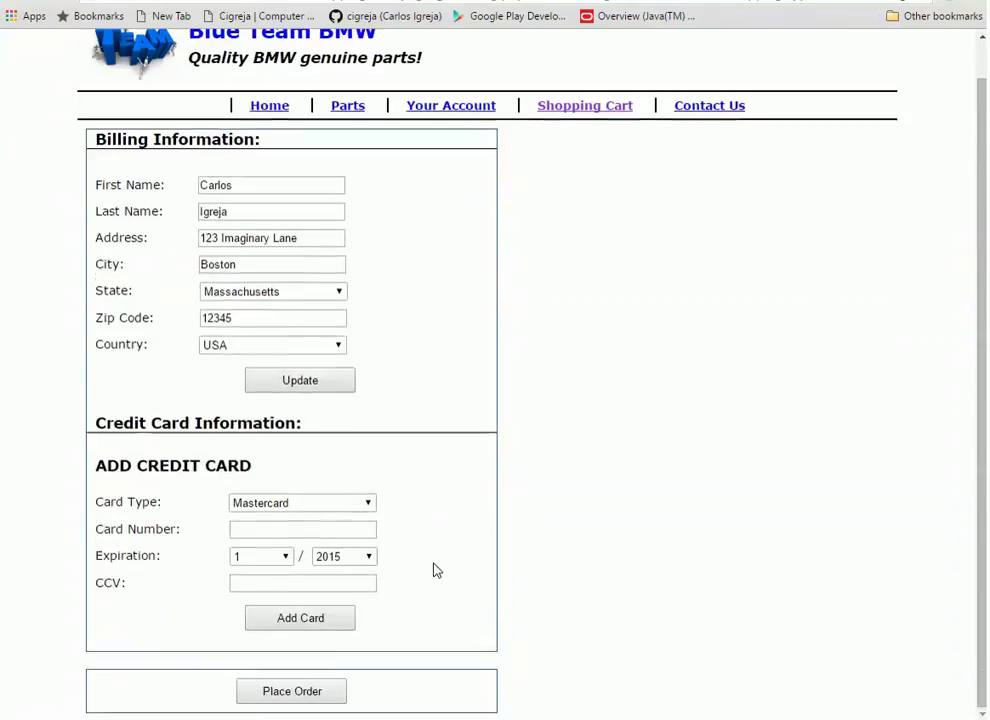
left_click(310, 528)
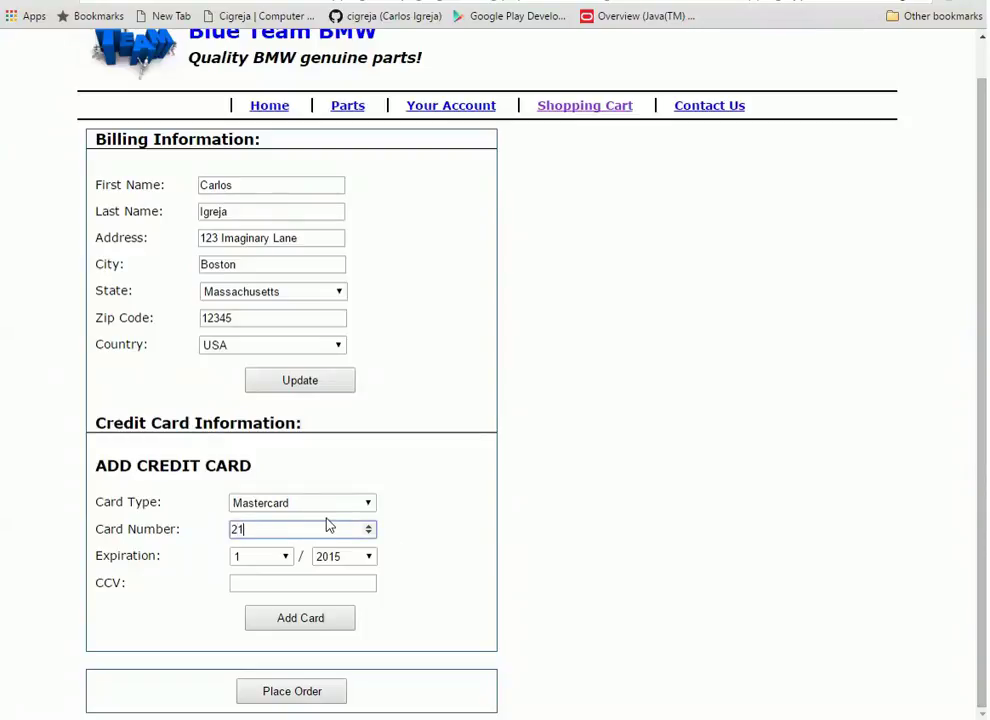
type("2147483647")
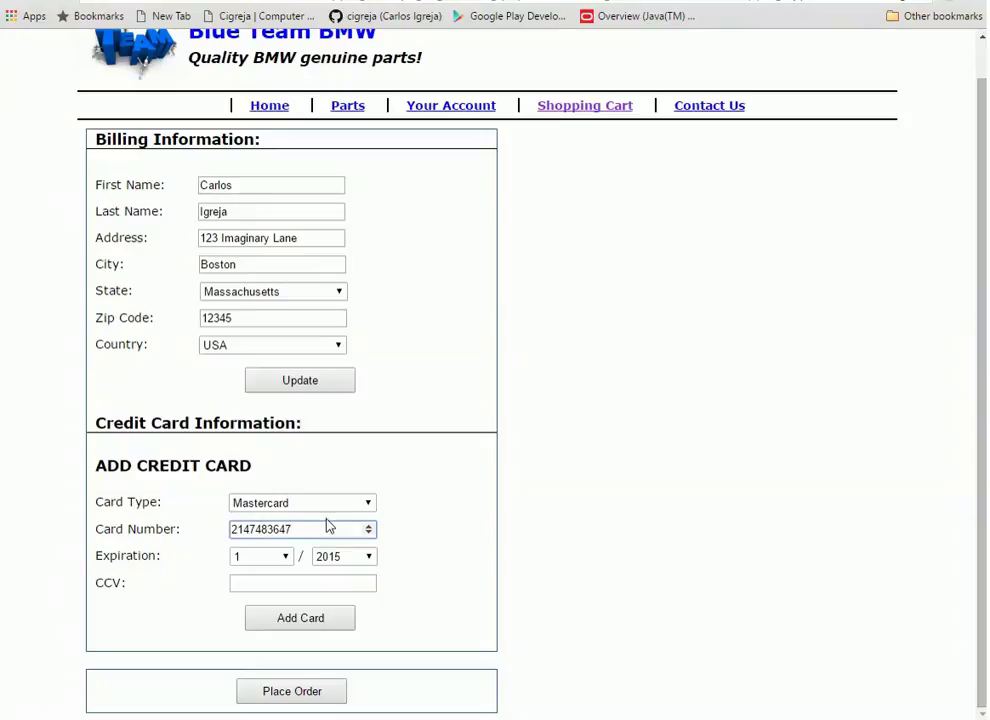
left_click(320, 580)
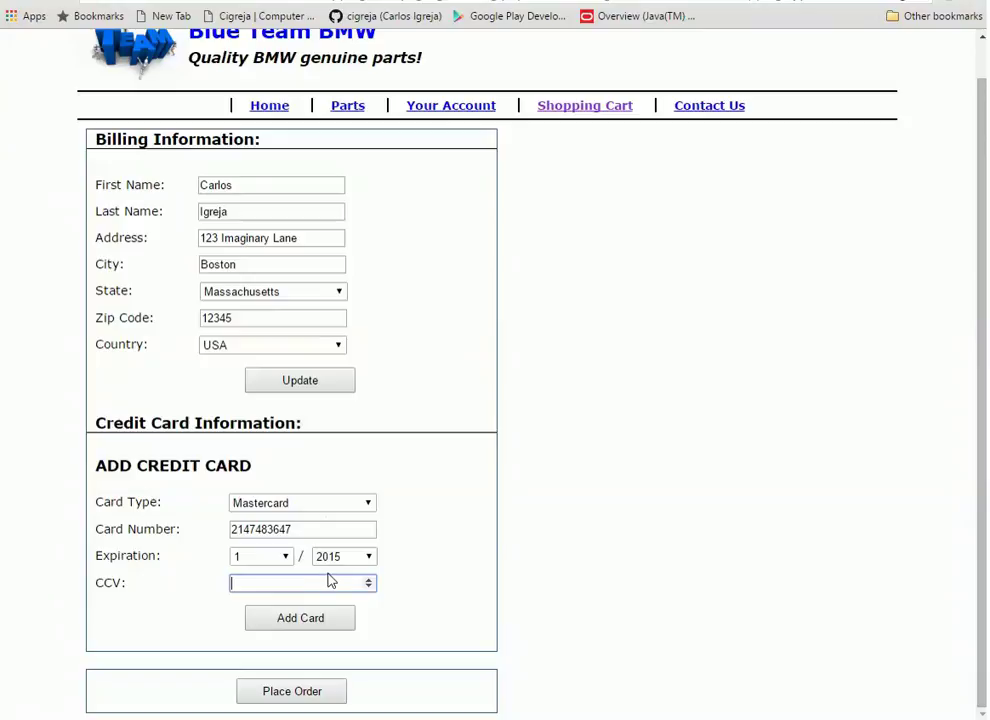
type("123")
left_click(369, 557)
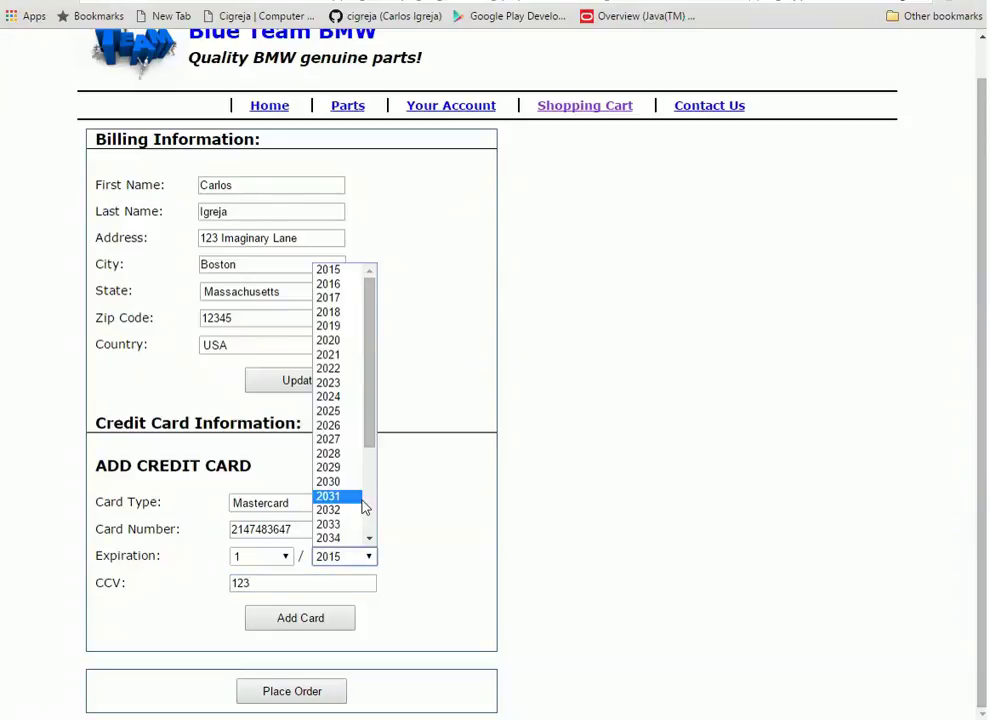
left_click(343, 297)
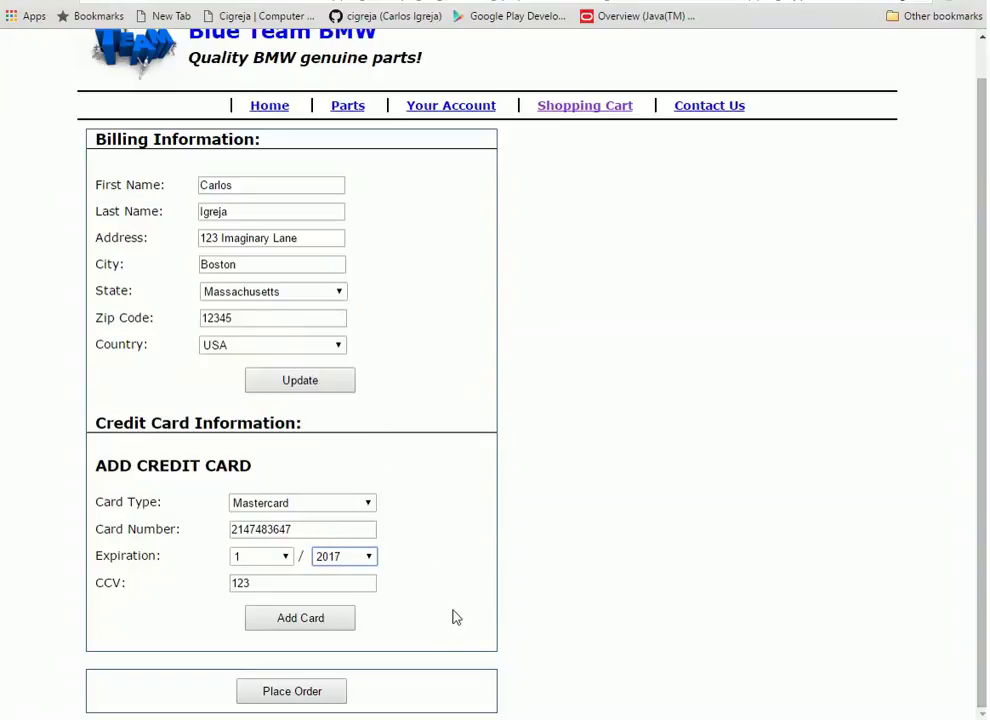
left_click(330, 626)
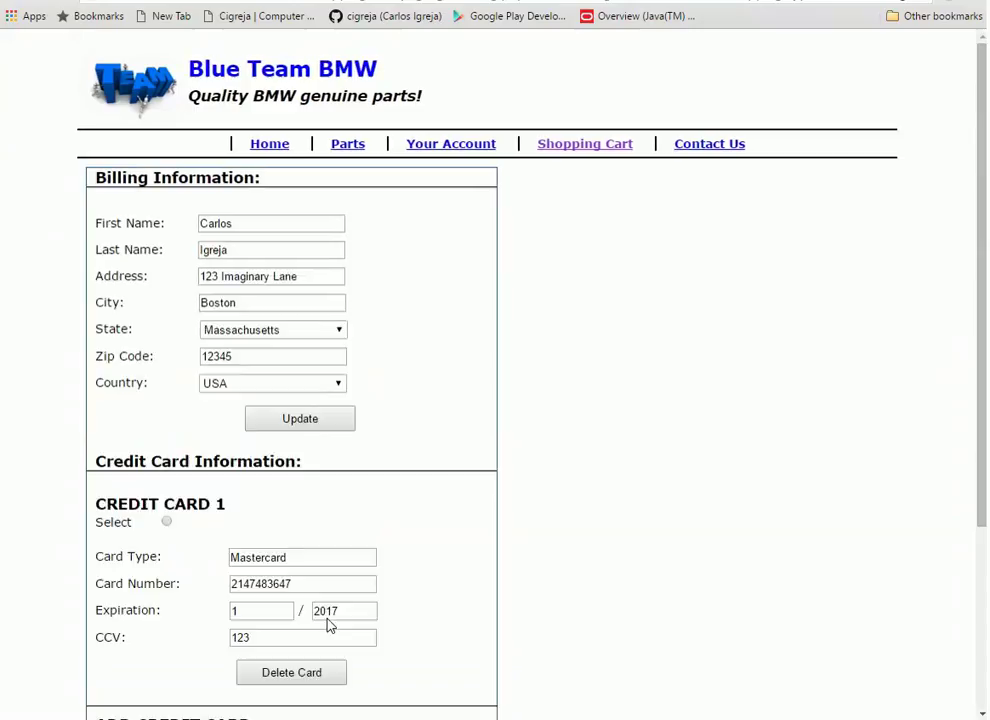
Select the newly added Mastercard as the payment card
scroll(420, 590, "down", 3)
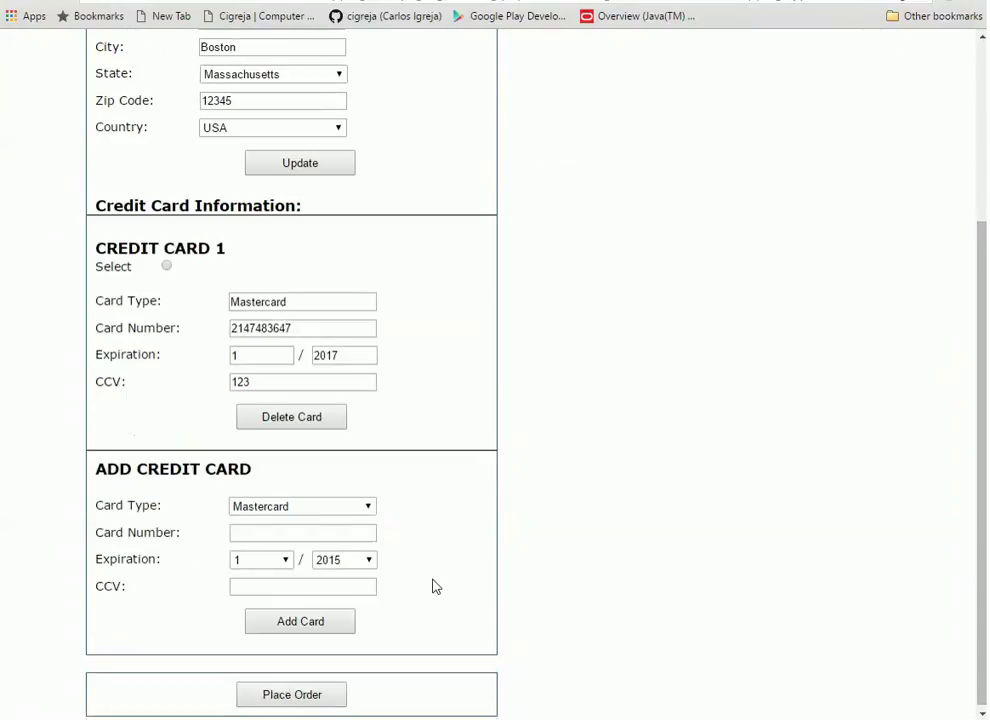
scroll(435, 586, "up", 1)
scroll(442, 570, "down", 1)
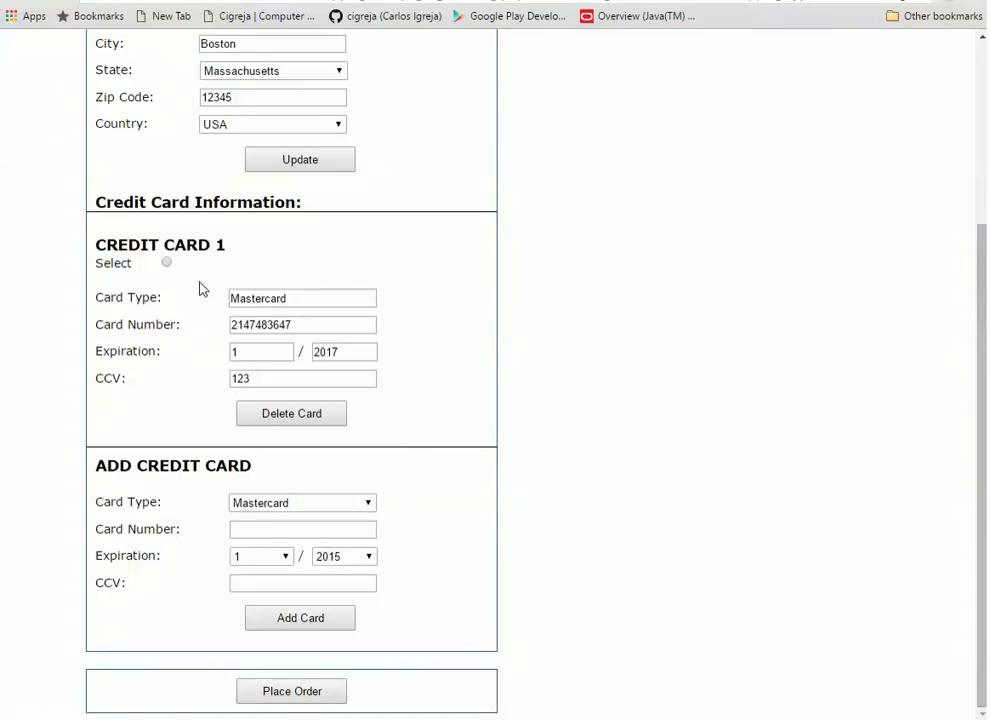
left_click(167, 263)
Place the order and review invoice 16: two Locks at $153.86, $10.00 shipping, $15.89 tax
left_click(320, 694)
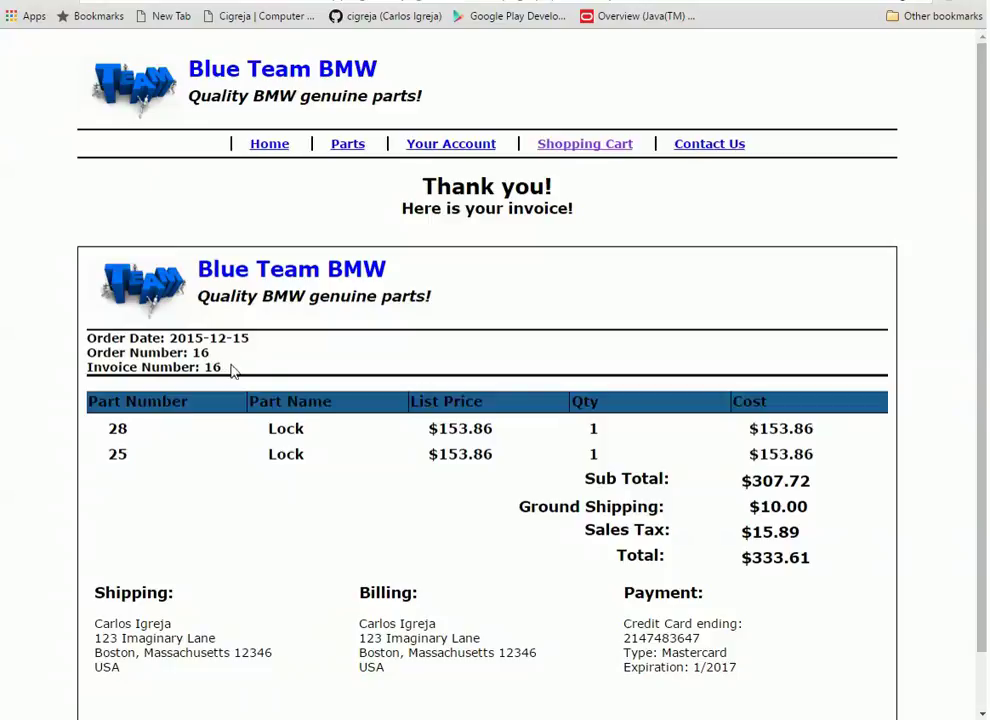
scroll(706, 506, "down", 1)
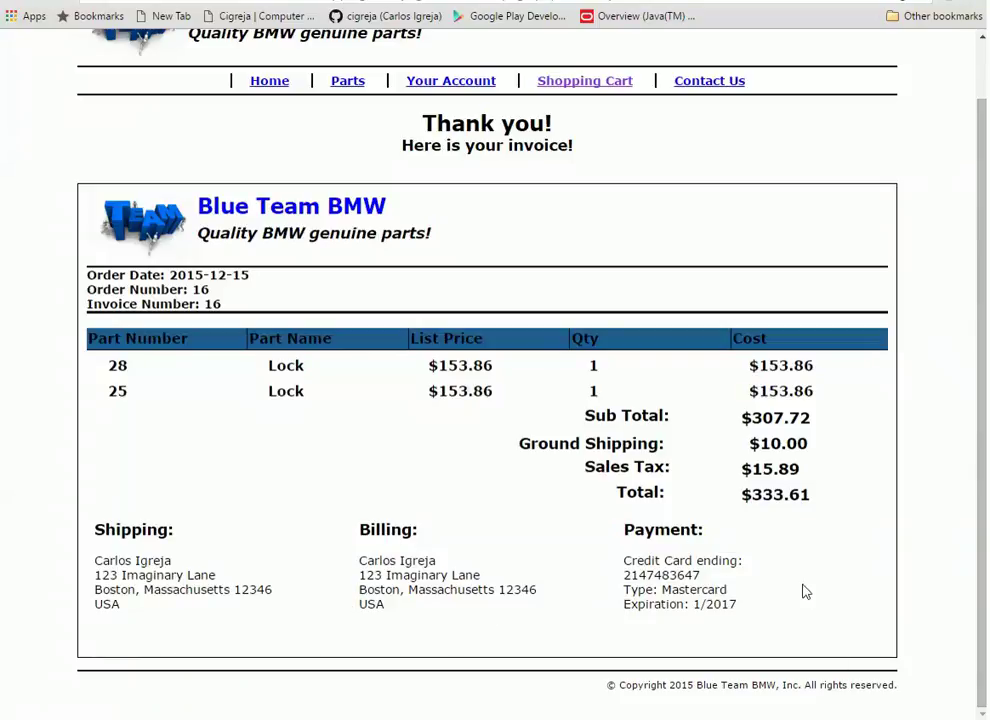
scroll(533, 397, "up", 1)
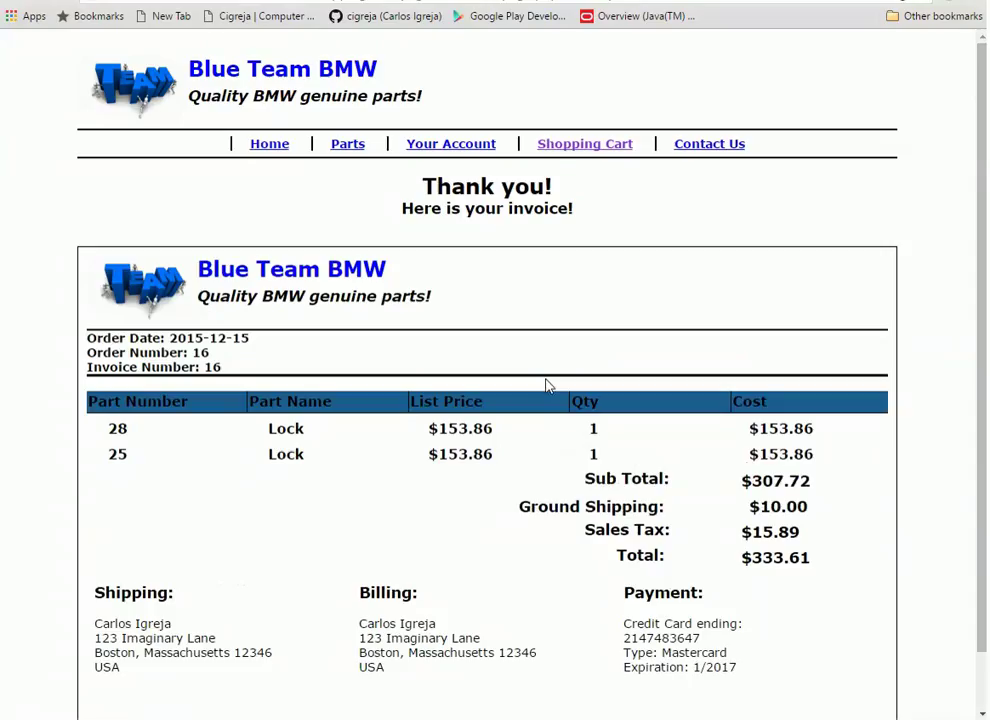
scroll(550, 390, "down", 1)
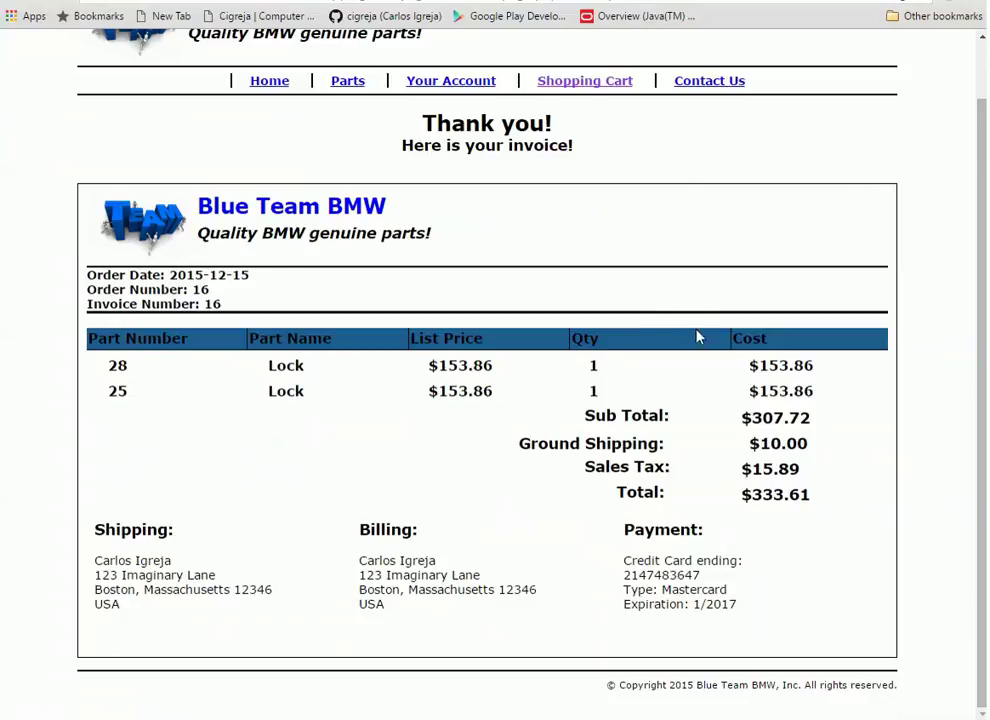
scroll(600, 310, "up", 1)
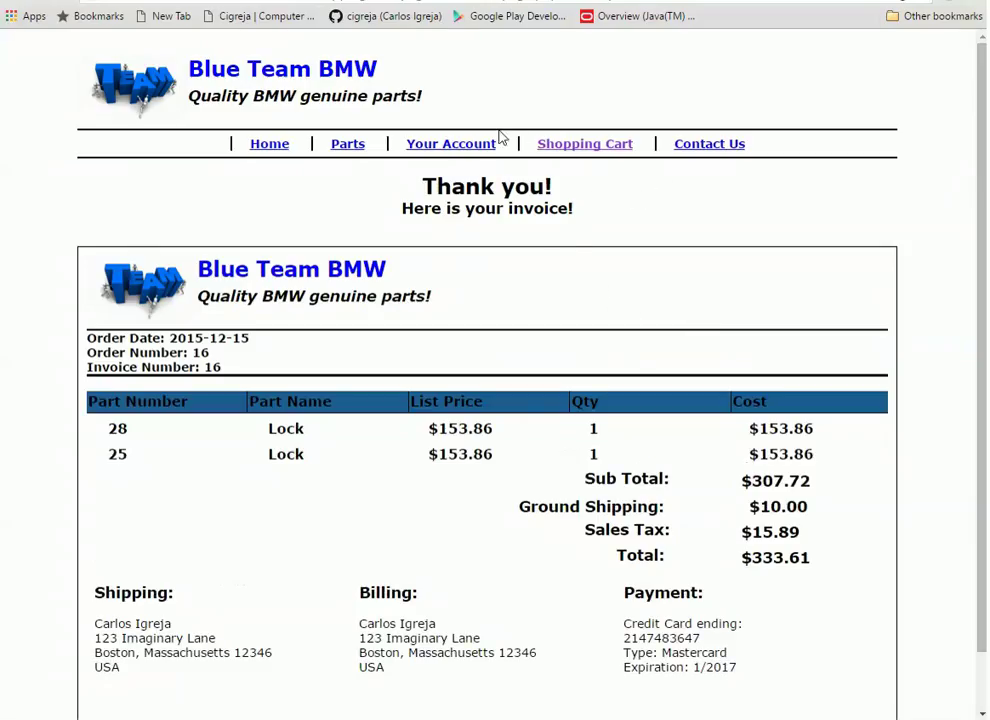
Open order 16's invoice from Your Account > Orders ($333.61 total, paid by Mastercard)
left_click(460, 145)
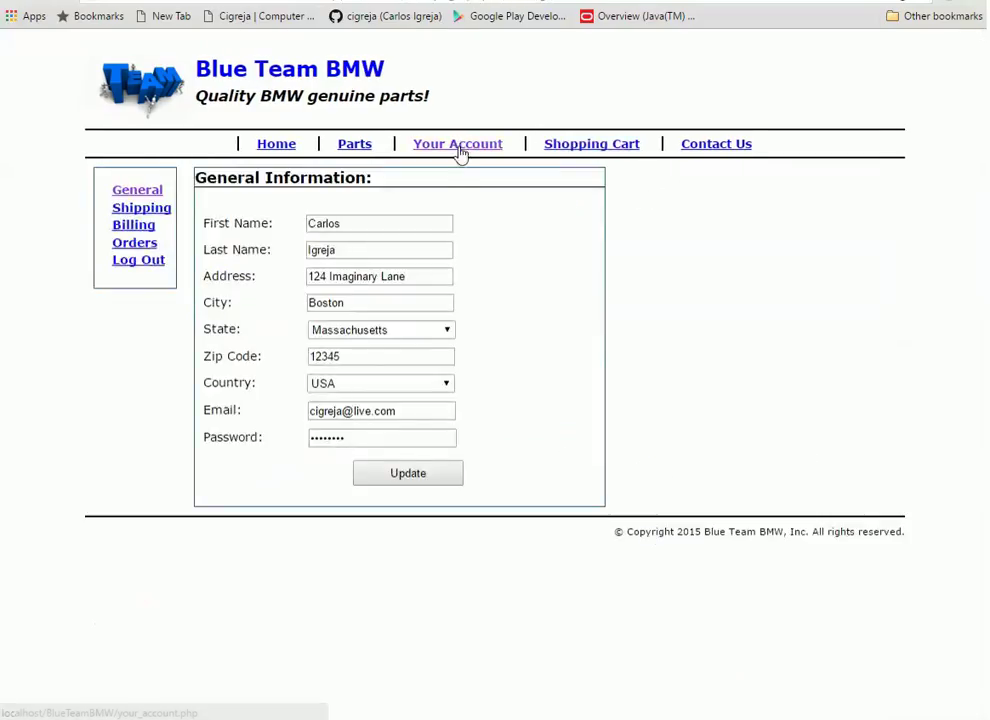
left_click(140, 243)
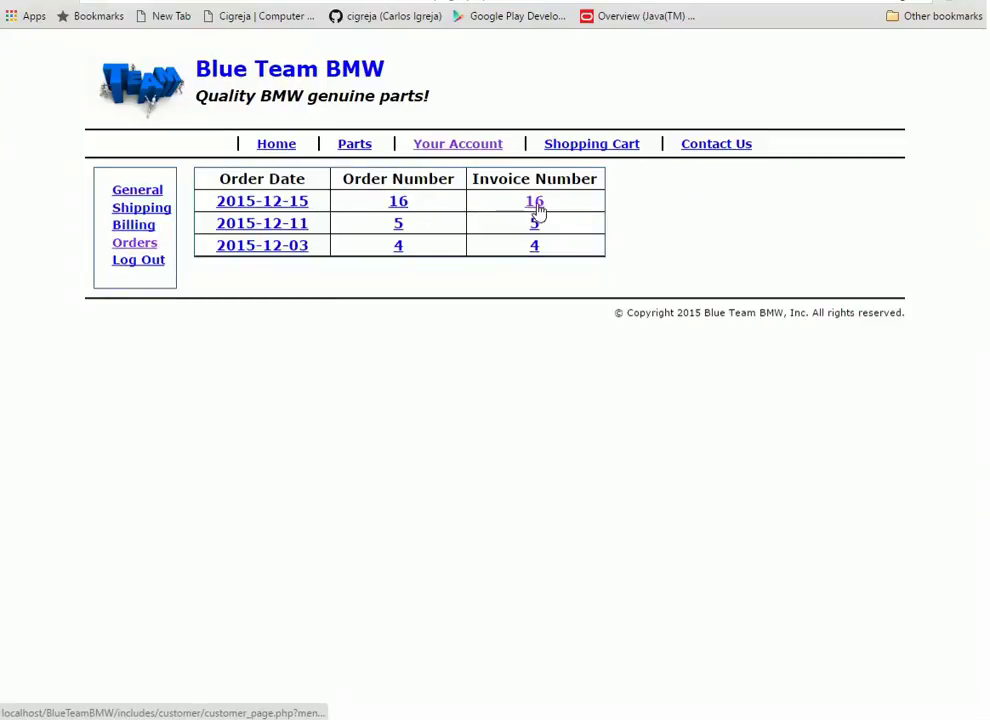
left_click(533, 205)
scroll(378, 418, "down", 1)
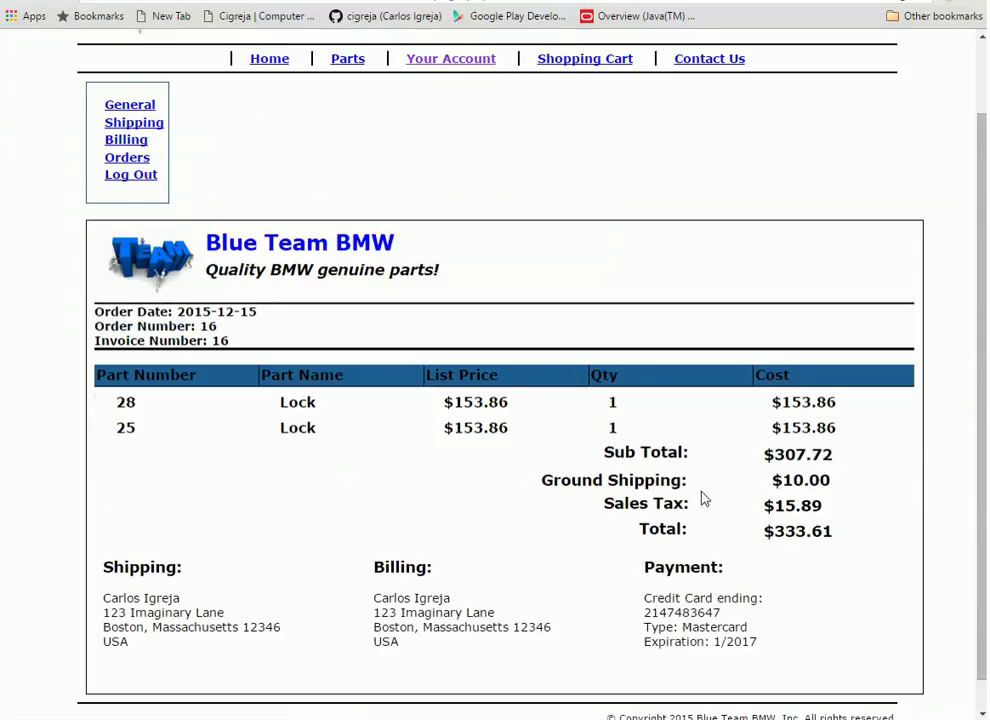
scroll(666, 572, "up", 1)
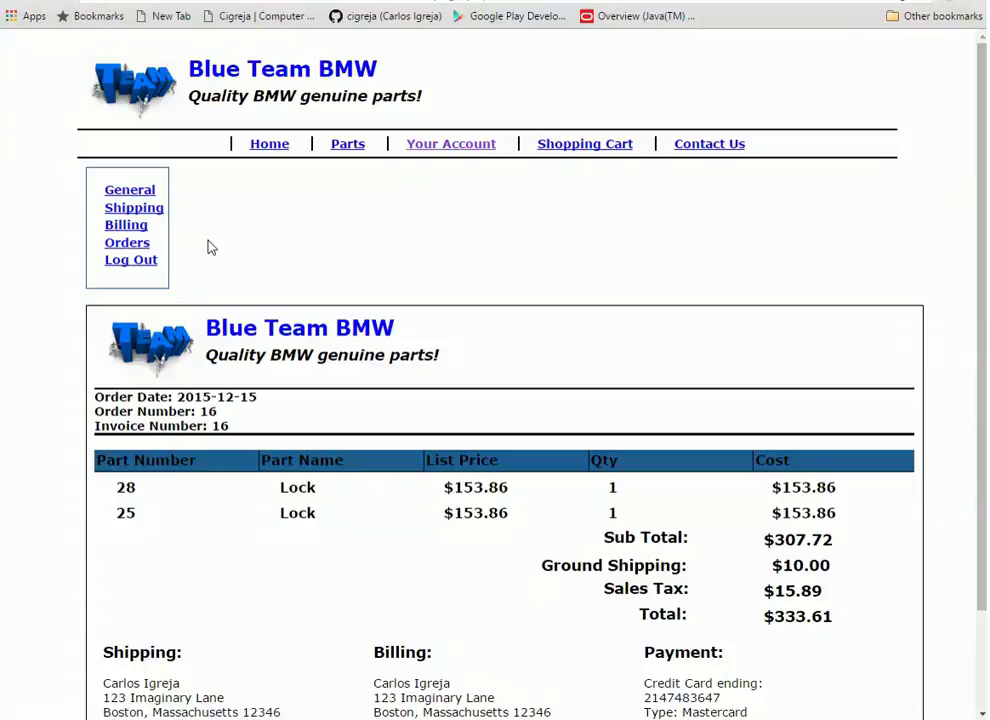
Log out and fill the Administration Email from the saved autofill suggestion
left_click(150, 270)
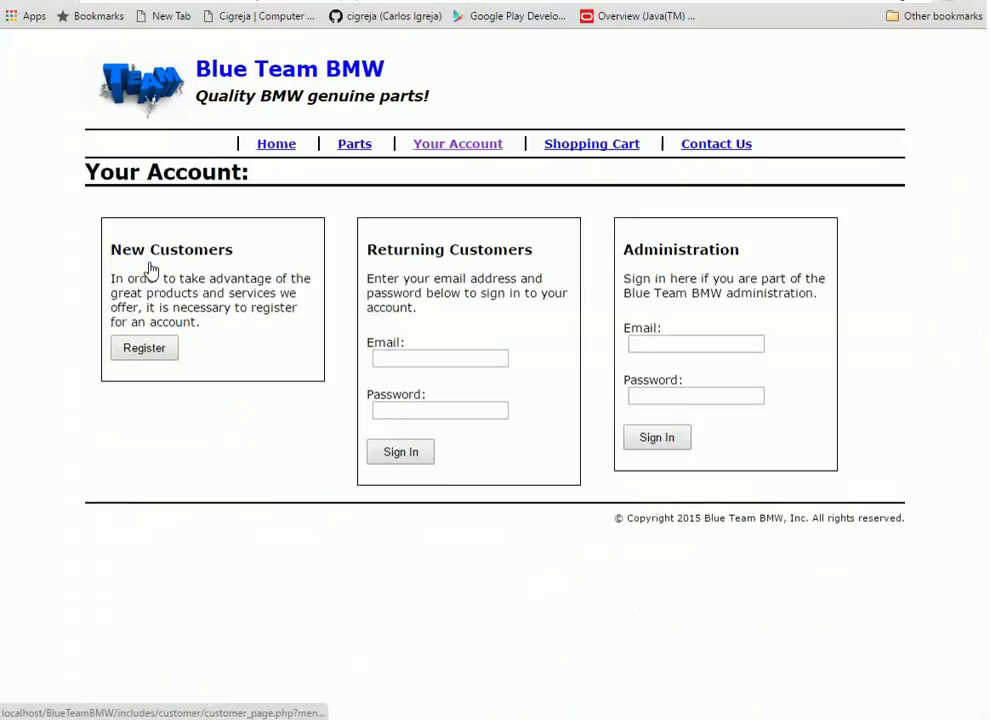
left_click(716, 341)
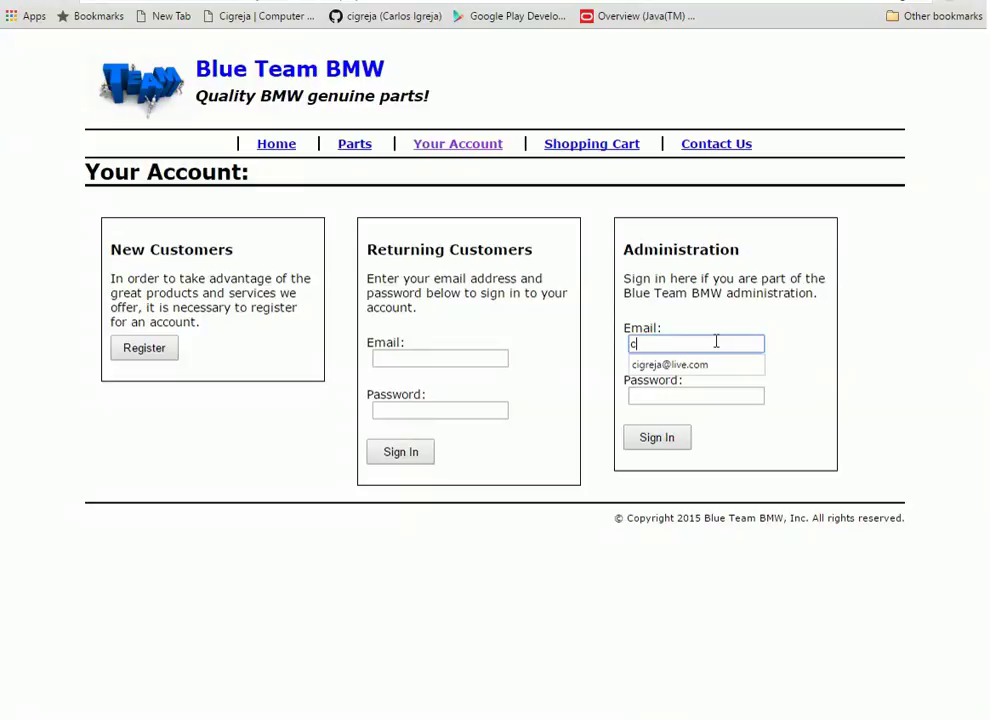
left_click(708, 364)
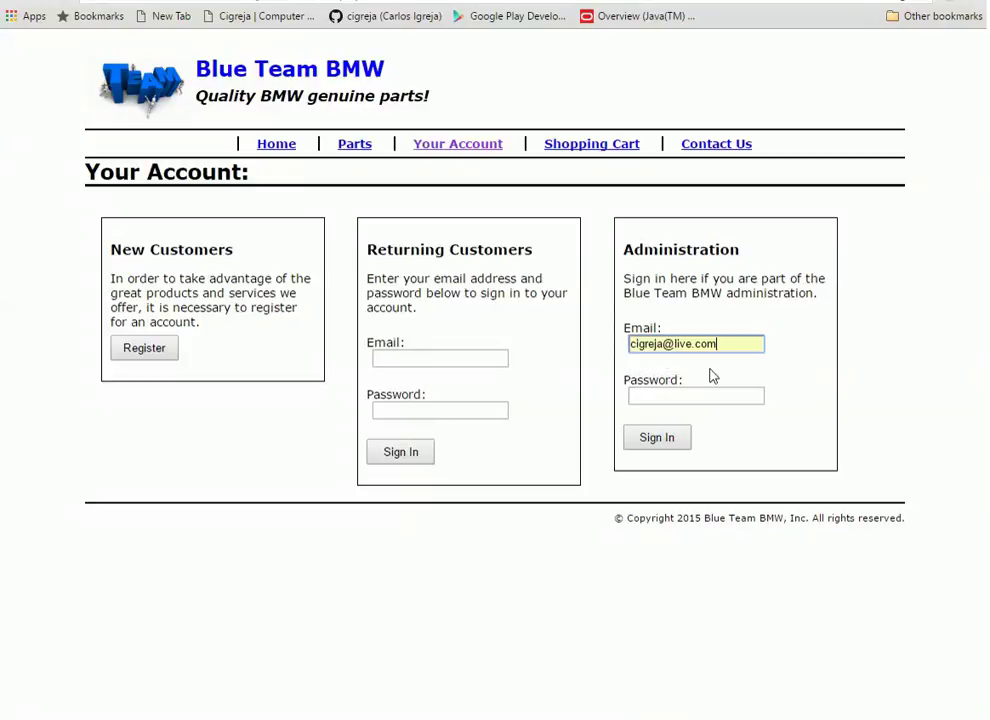
Enter the administrator password and sign in to the administration area
left_click(718, 389)
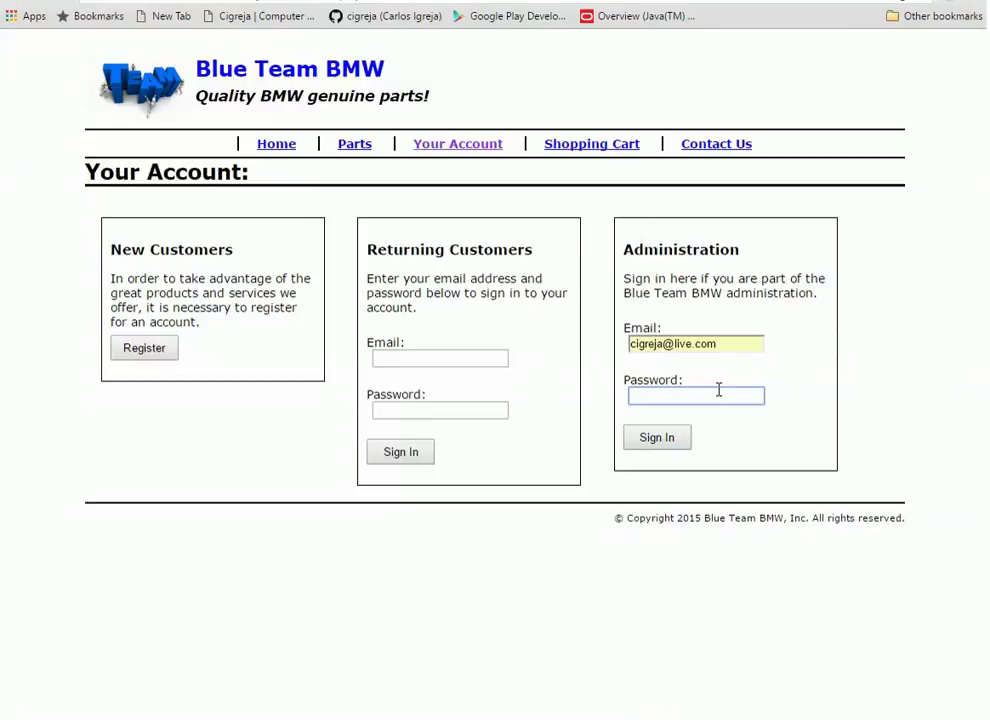
type("********")
key("BackSpace")
key("BackSpace")
key("BackSpace")
key("BackSpace")
key("BackSpace")
key("BackSpace")
key("BackSpace")
key("BackSpace")
left_click(657, 440)
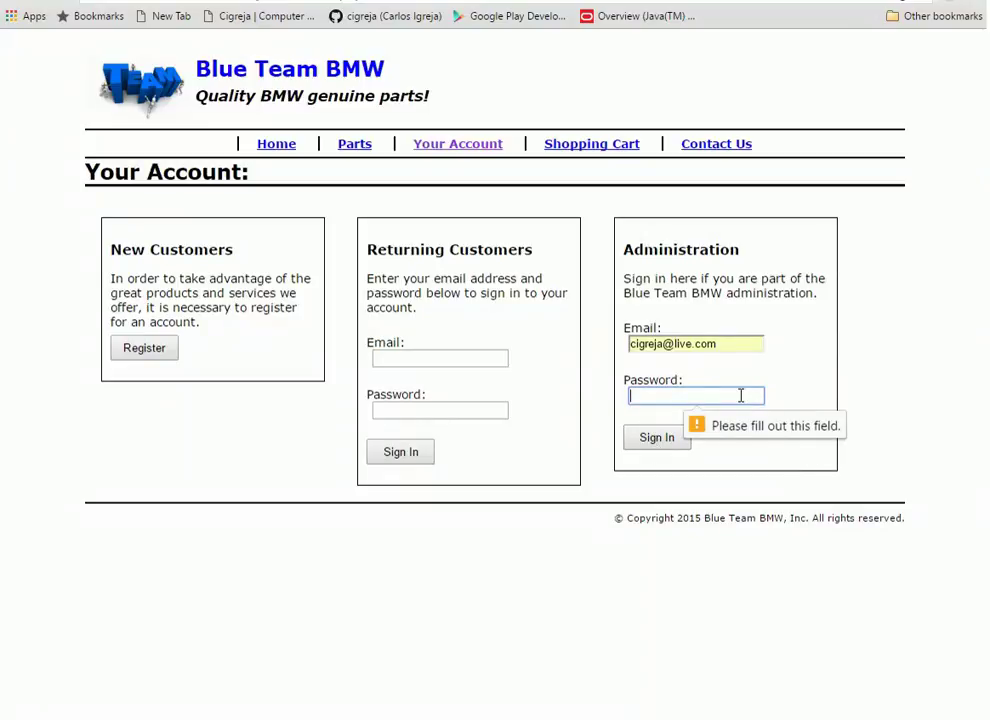
type("••••••••")
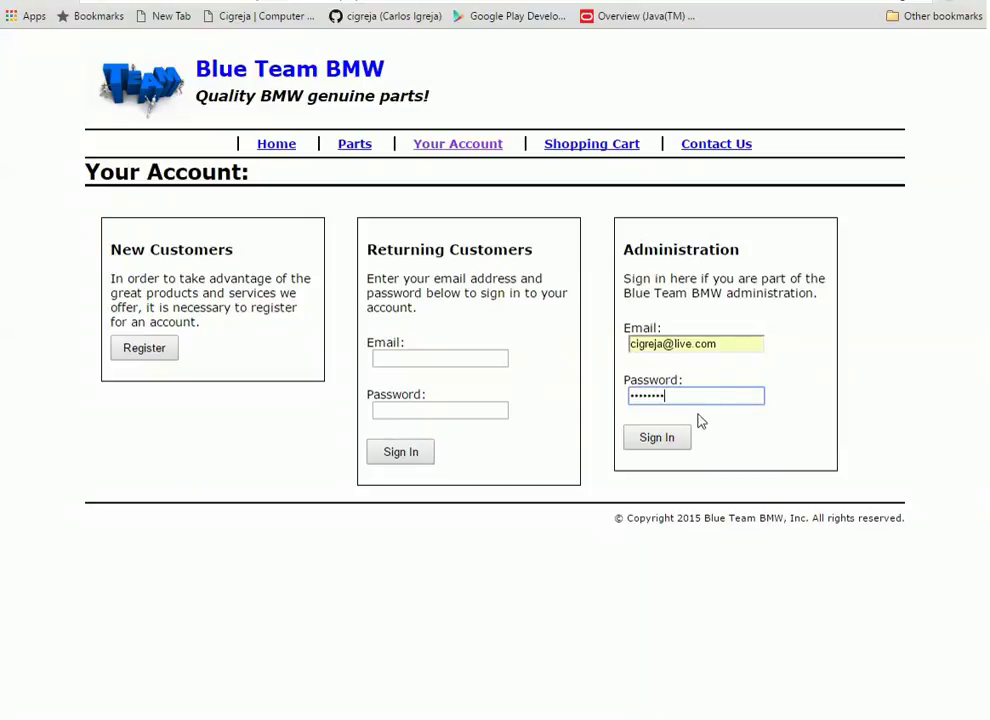
left_click(678, 440)
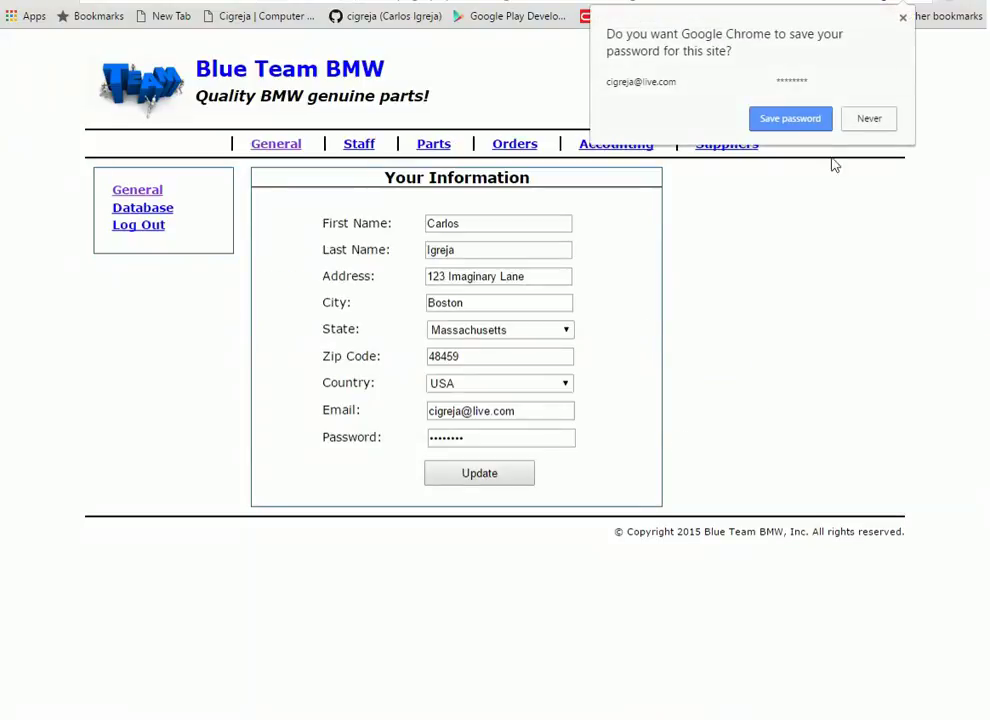
Decline Chrome's offer to save the administrator password with Never
left_click(938, 148)
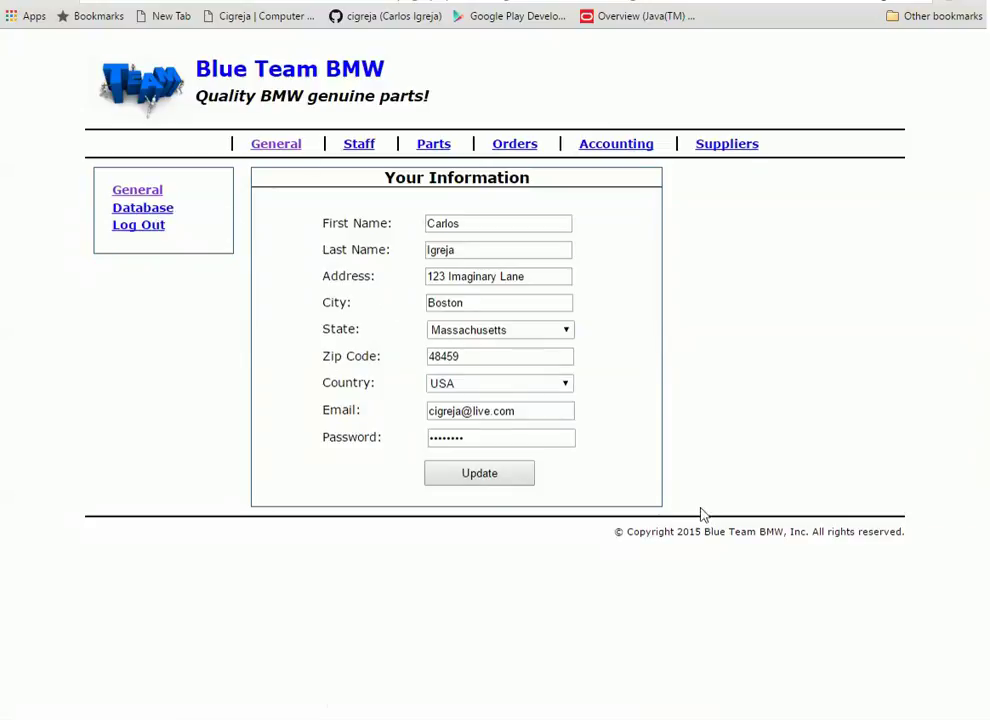
Open phpMiniAdmin and run 'show tables' to list blue_team_bmw's 44 tables, customer_orders through year
left_click(165, 215)
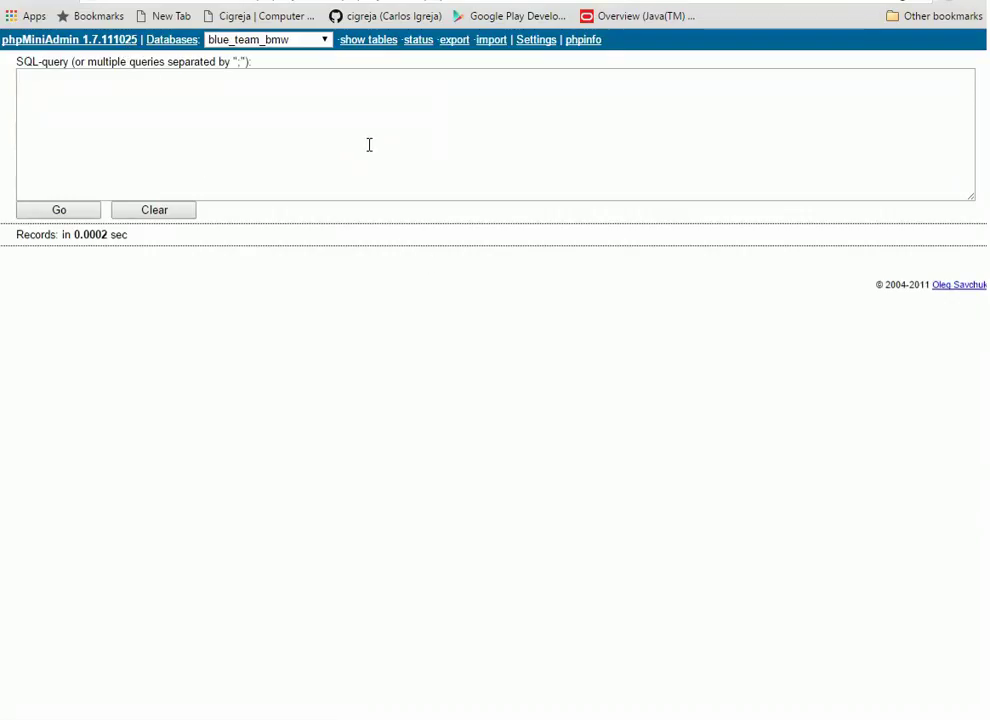
left_click(377, 45)
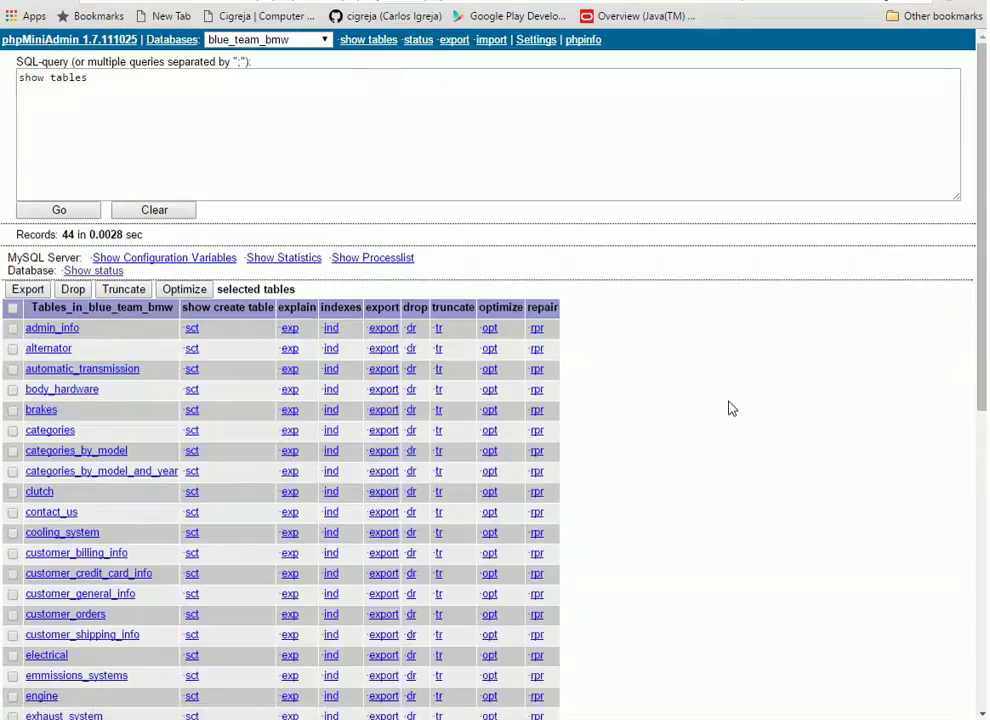
scroll(731, 408, "down", 2)
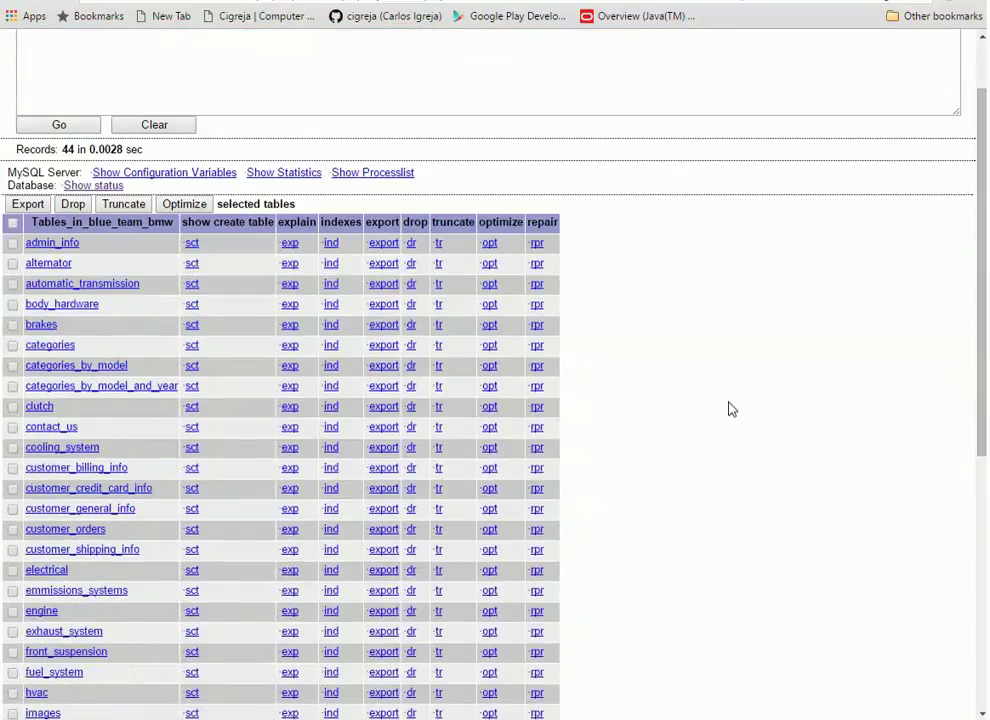
scroll(560, 470, "down", 4)
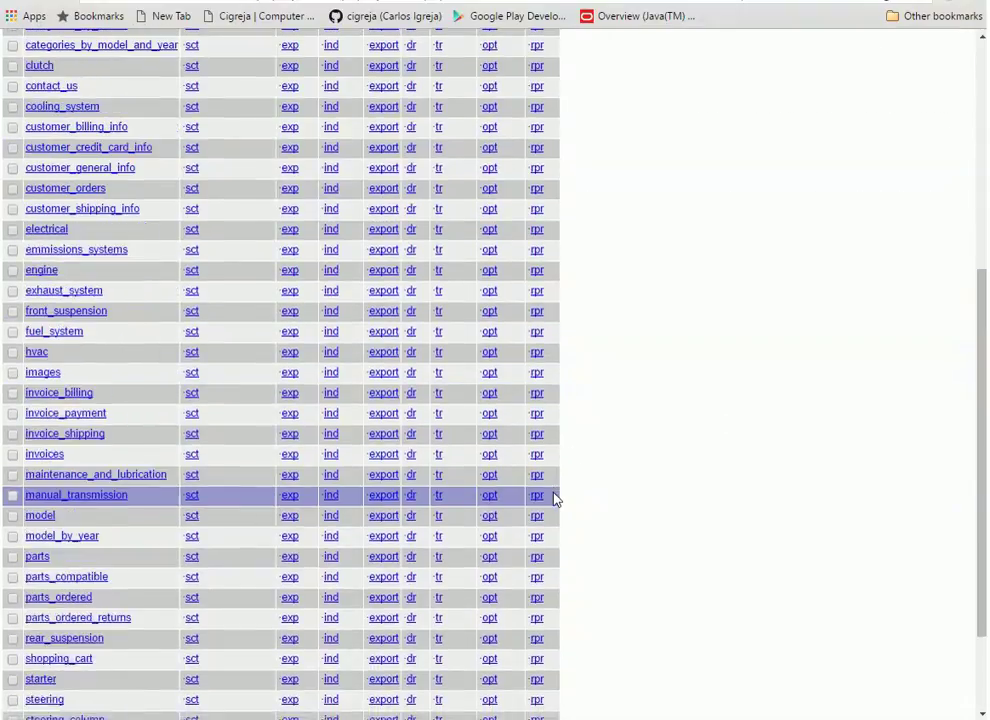
scroll(556, 498, "down", 3)
scroll(518, 405, "up", 4)
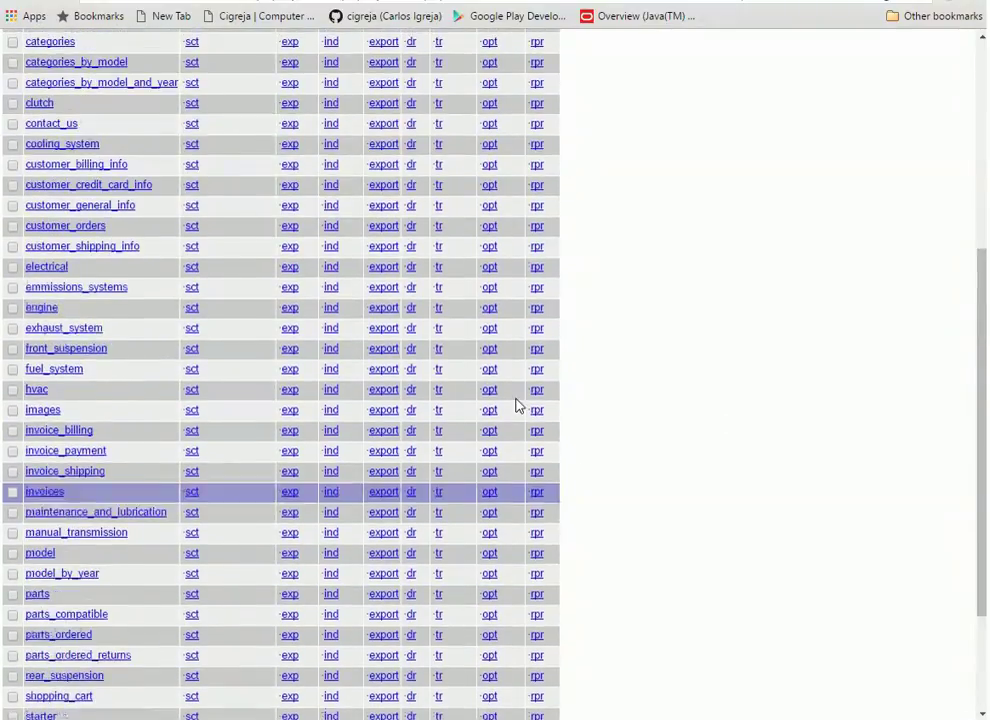
scroll(520, 405, "up", 4)
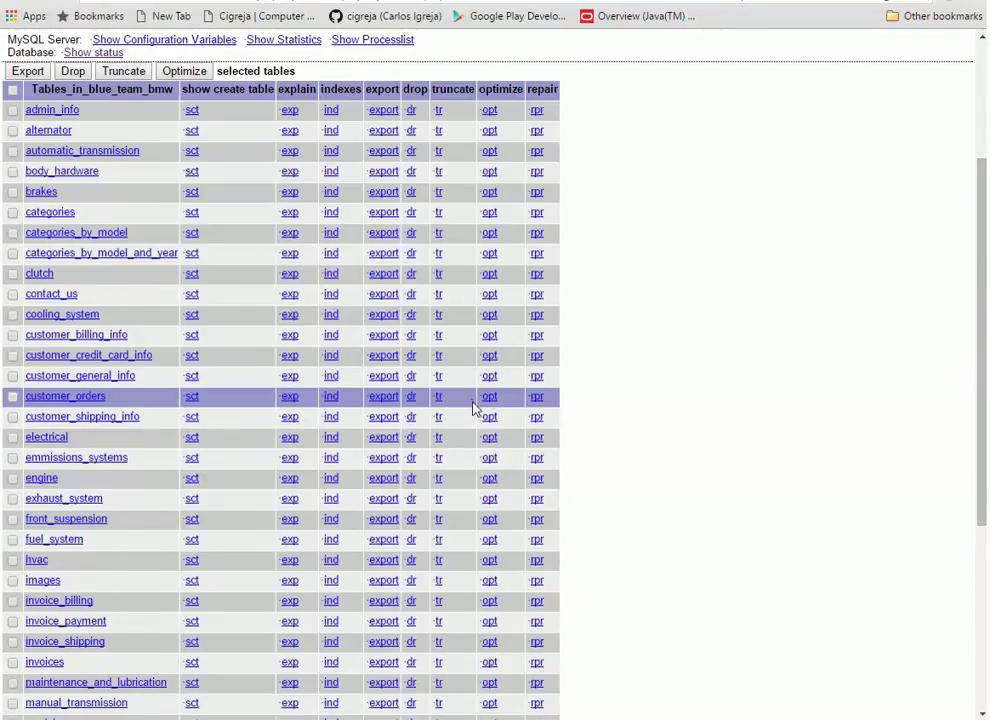
scroll(500, 410, "down", 2)
scroll(475, 412, "down", 1)
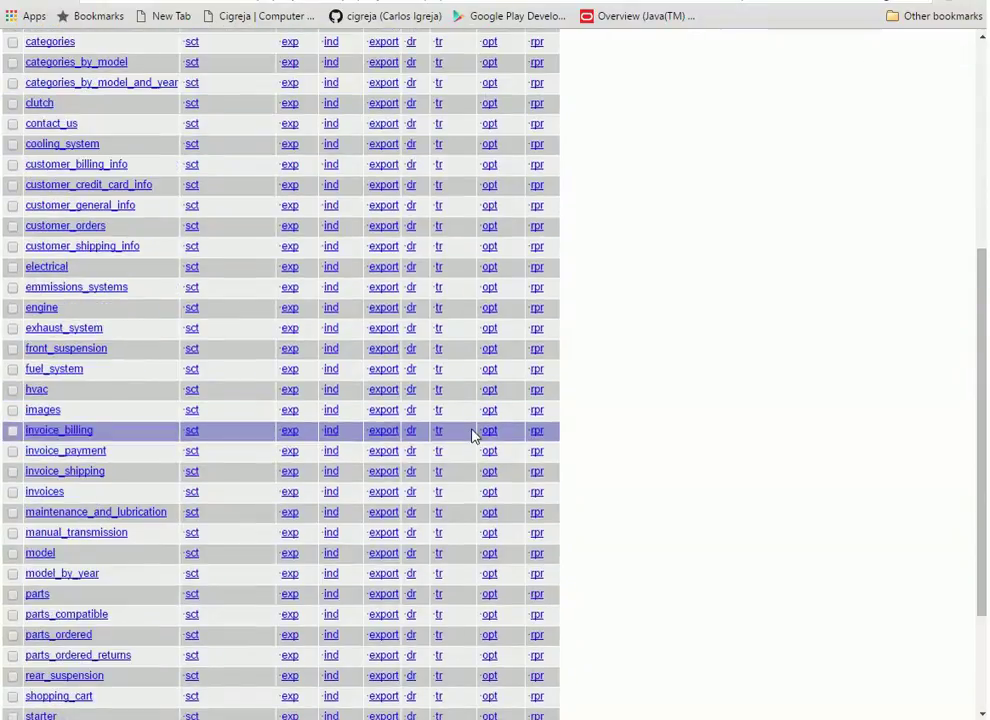
scroll(473, 436, "down", 1)
scroll(473, 436, "down", 1)
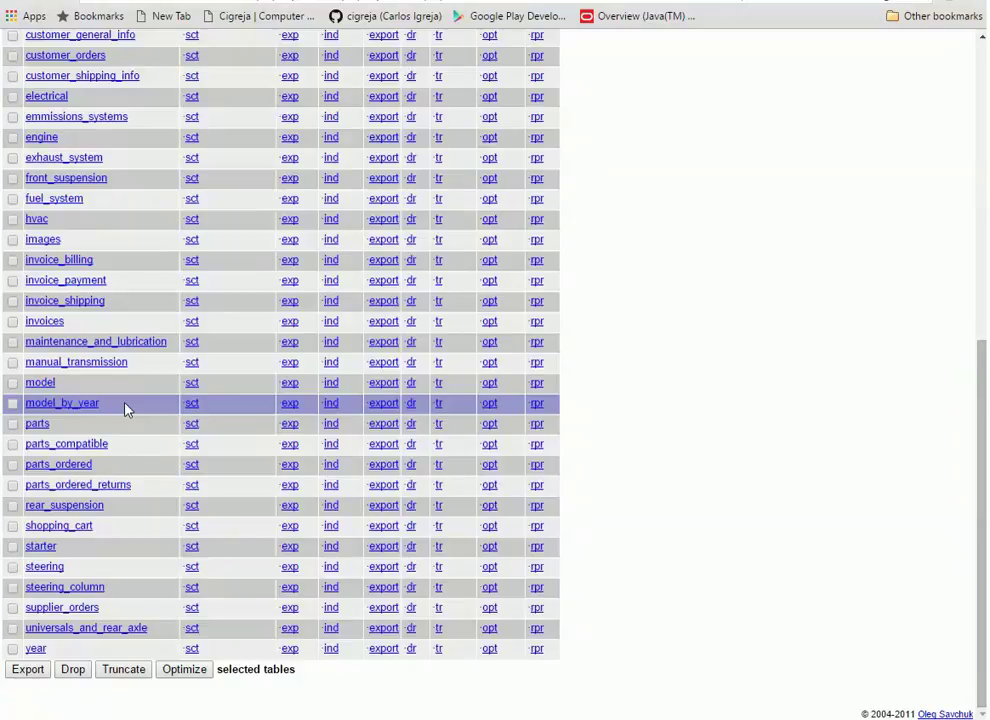
scroll(127, 408, "up", 4)
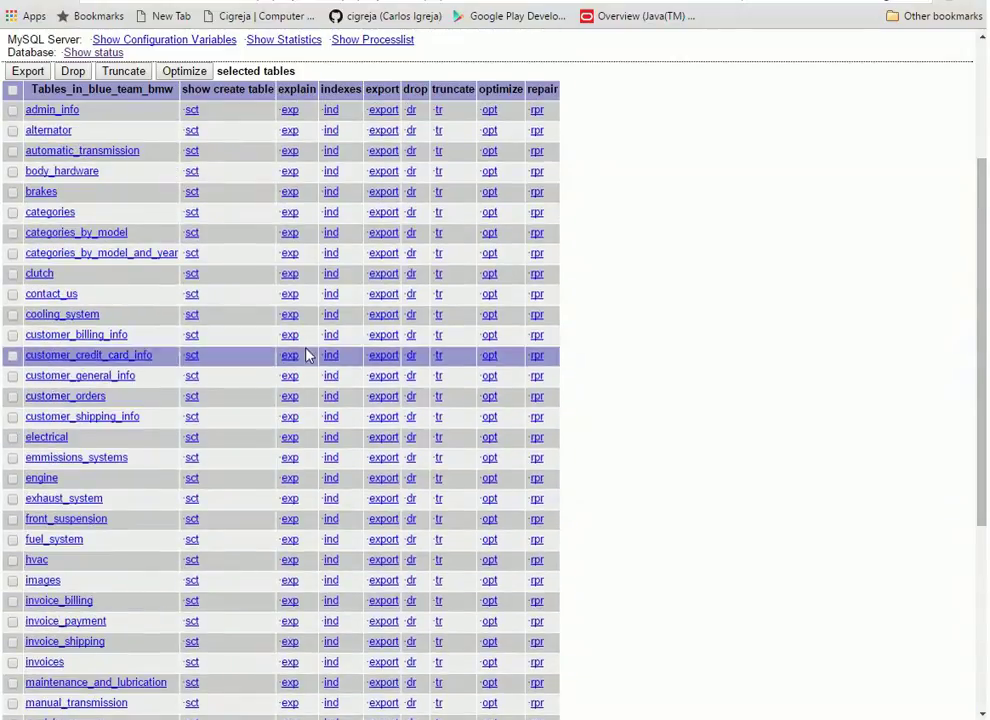
scroll(307, 354, "up", 1)
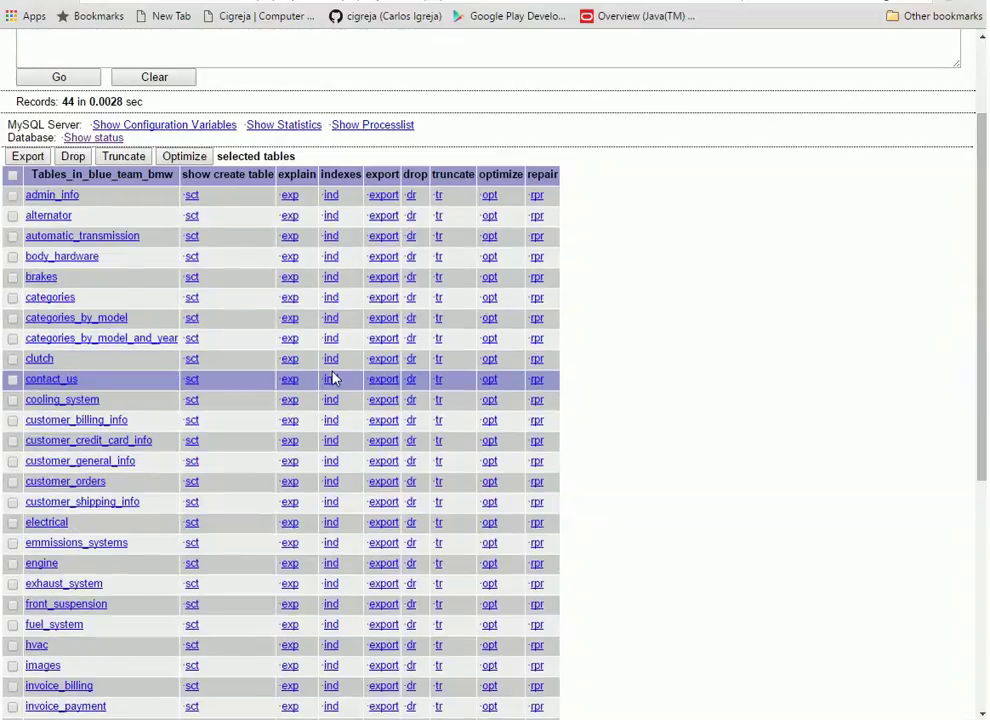
scroll(350, 407, "down", 3)
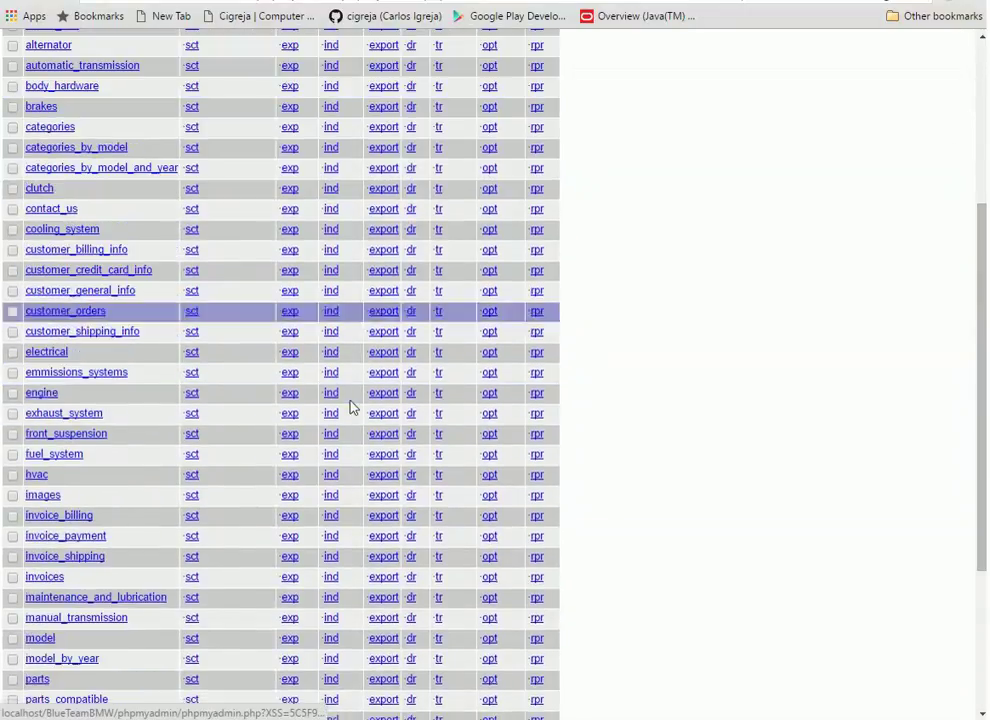
scroll(355, 440, "down", 2)
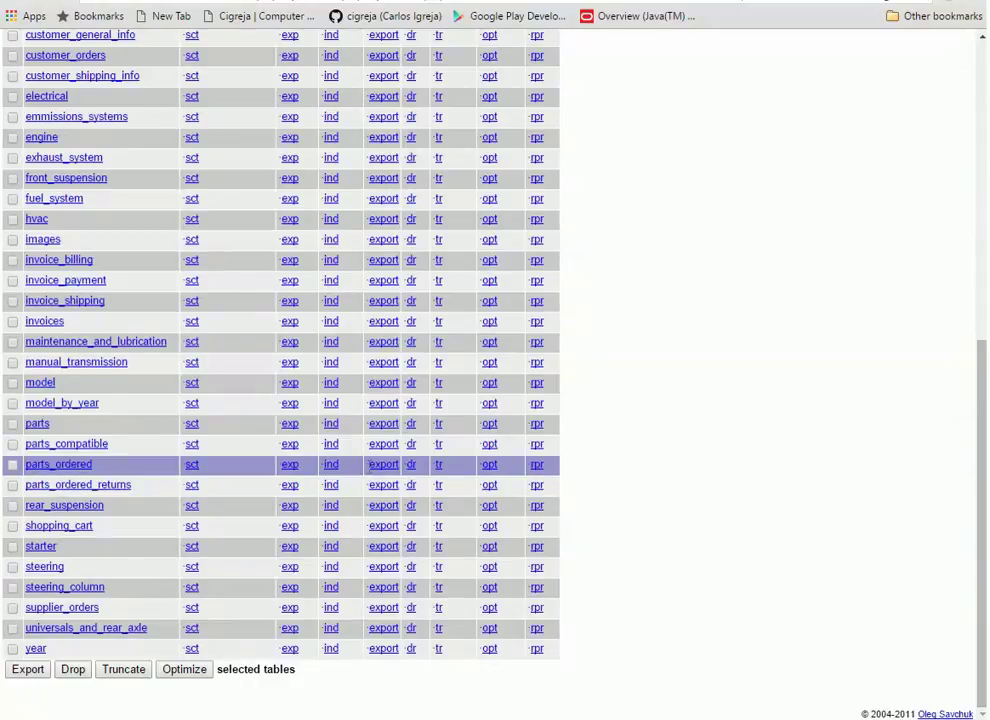
scroll(367, 470, "up", 1)
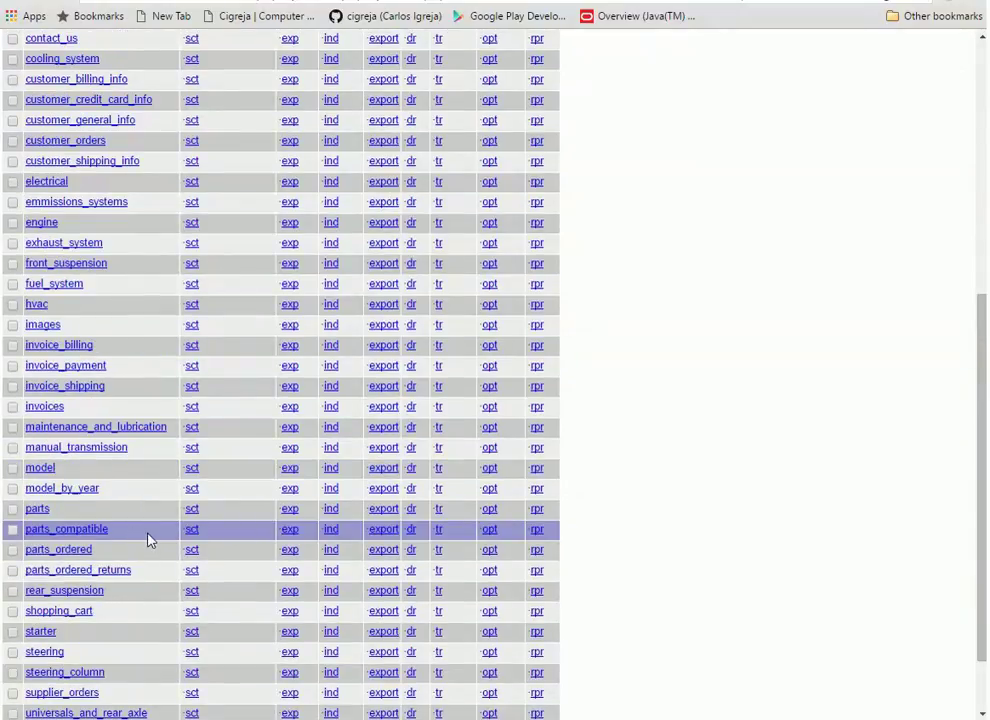
scroll(345, 535, "up", 2)
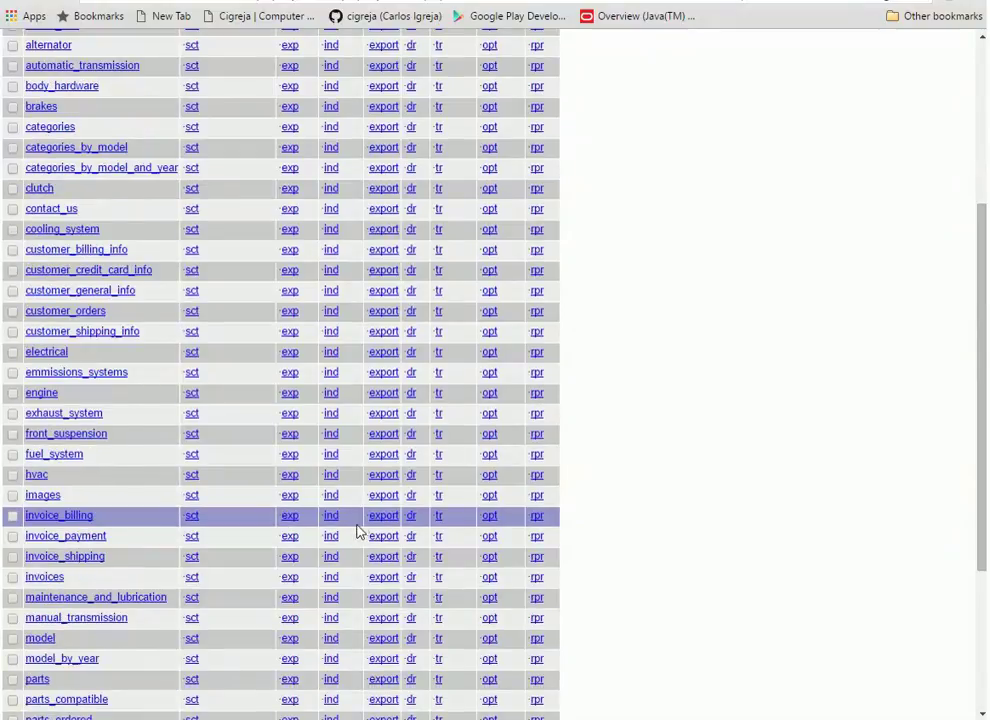
scroll(360, 528, "up", 3)
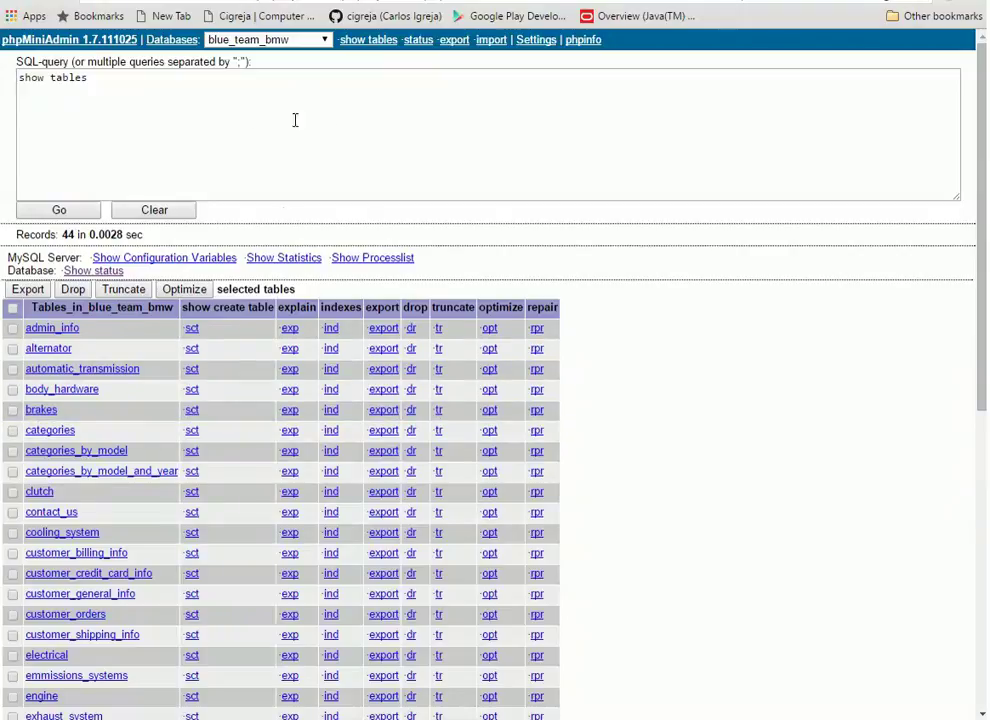
scroll(254, 403, "down", 1)
scroll(254, 403, "up", 1)
scroll(305, 440, "down", 4)
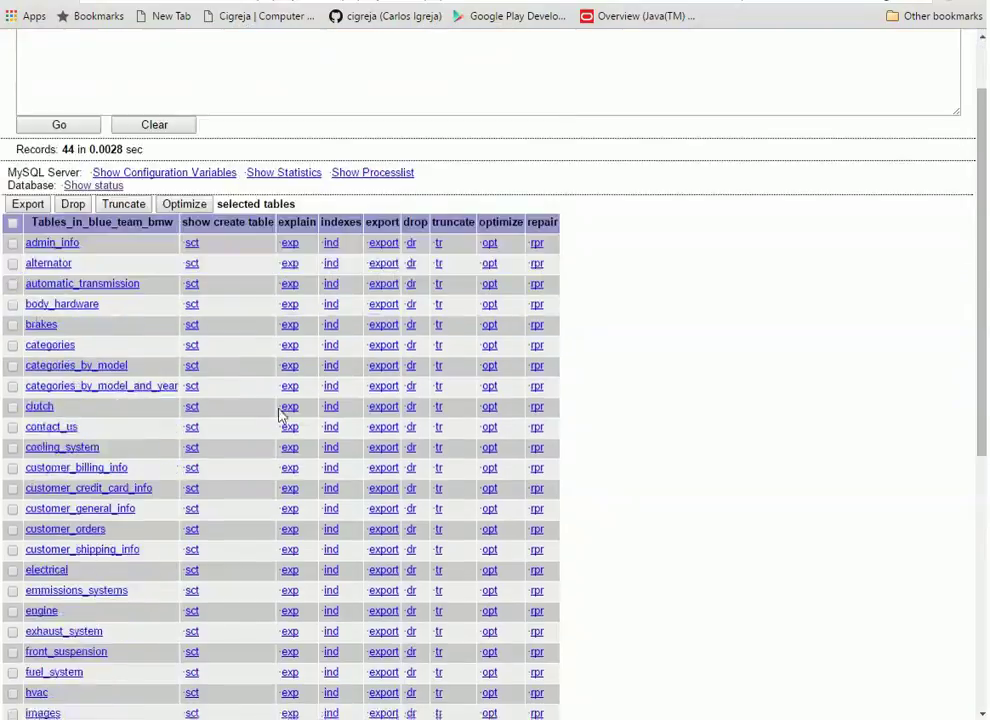
scroll(312, 452, "down", 3)
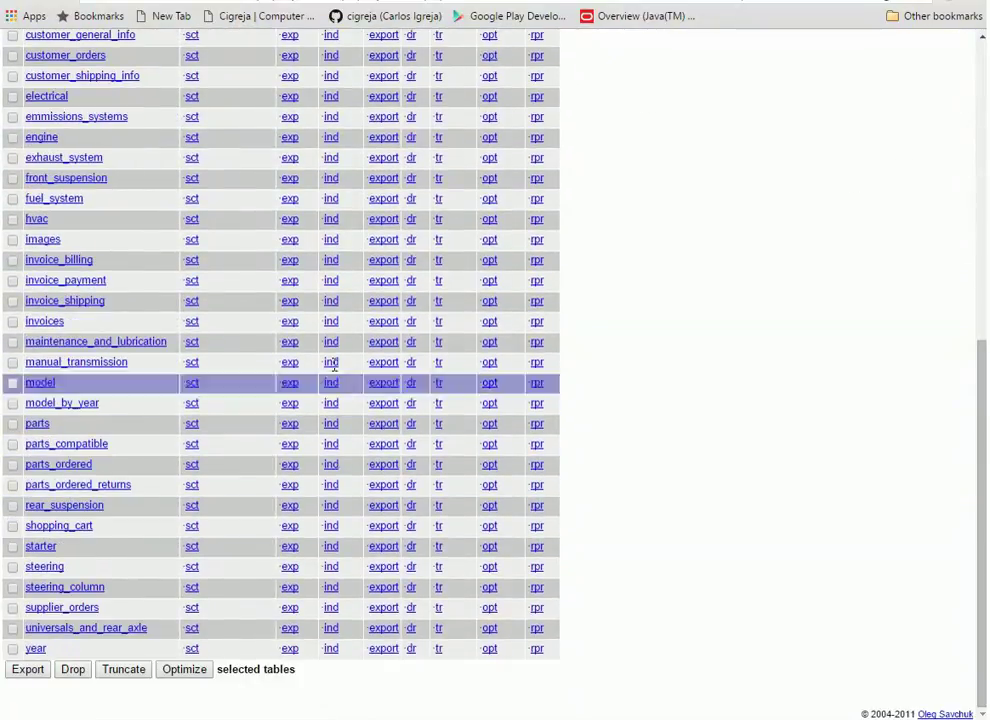
scroll(345, 340, "up", 2)
scroll(322, 295, "up", 1)
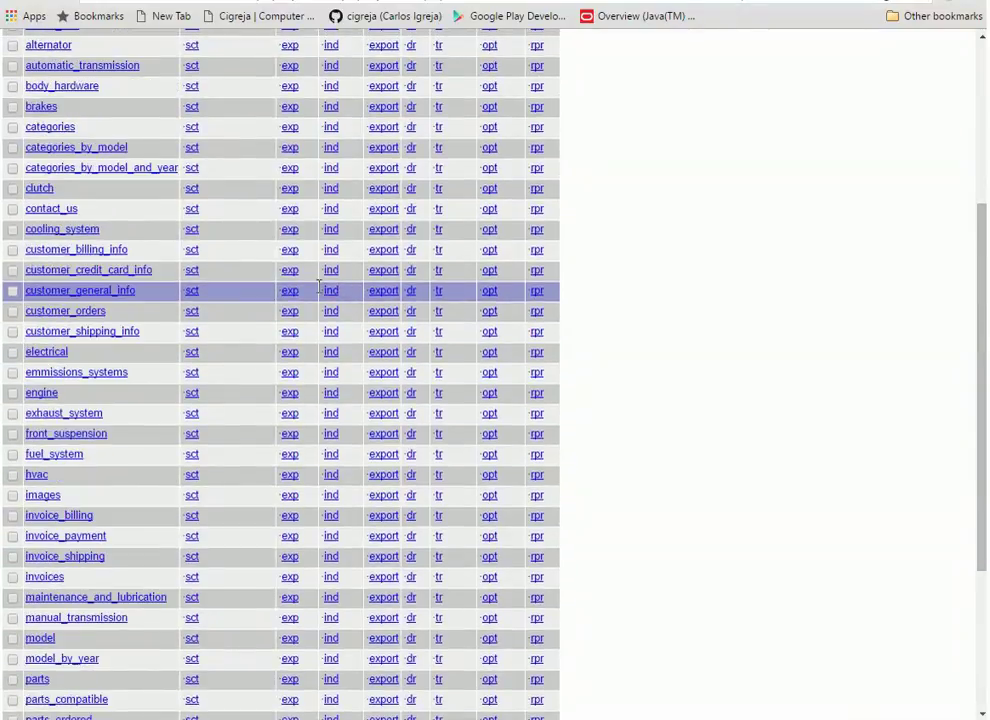
scroll(320, 292, "up", 1)
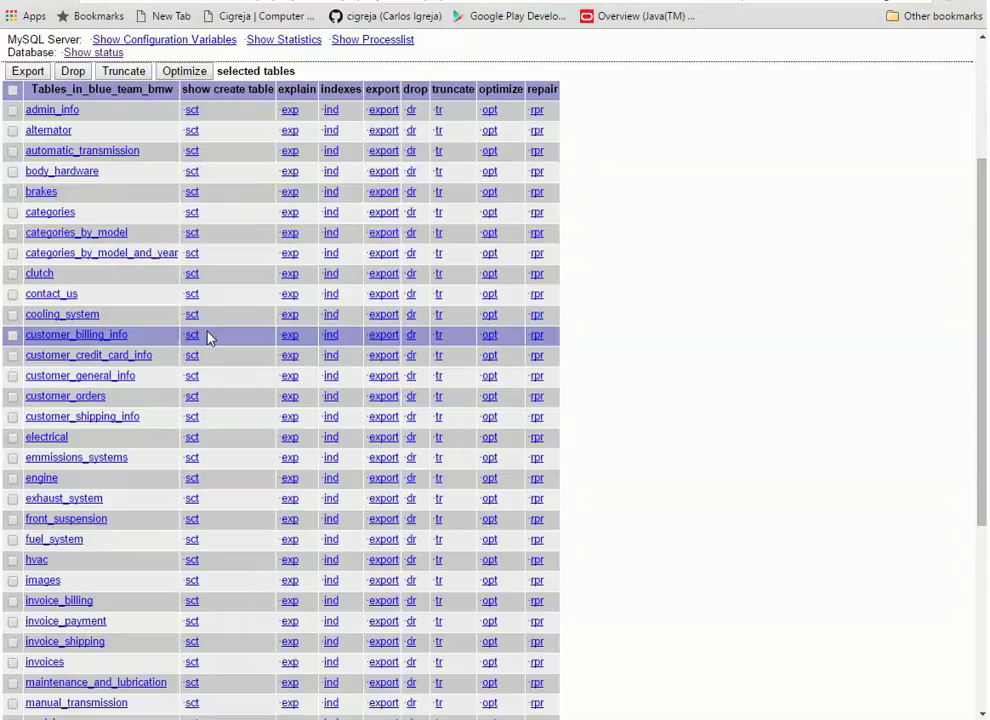
scroll(288, 350, "up", 2)
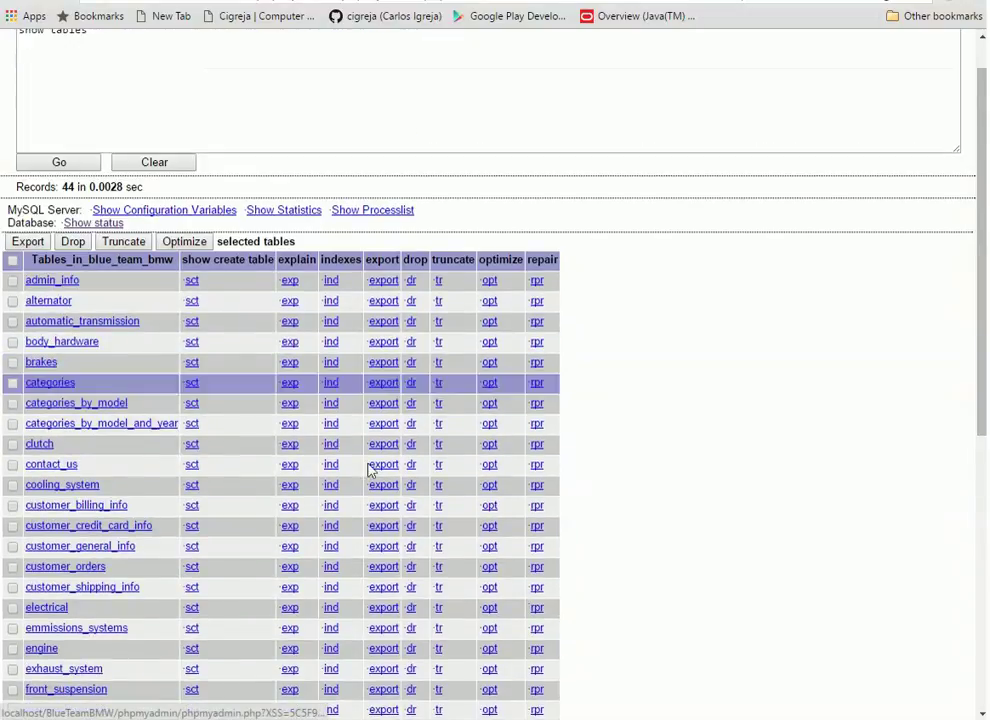
scroll(410, 508, "down", 3)
scroll(415, 505, "down", 3)
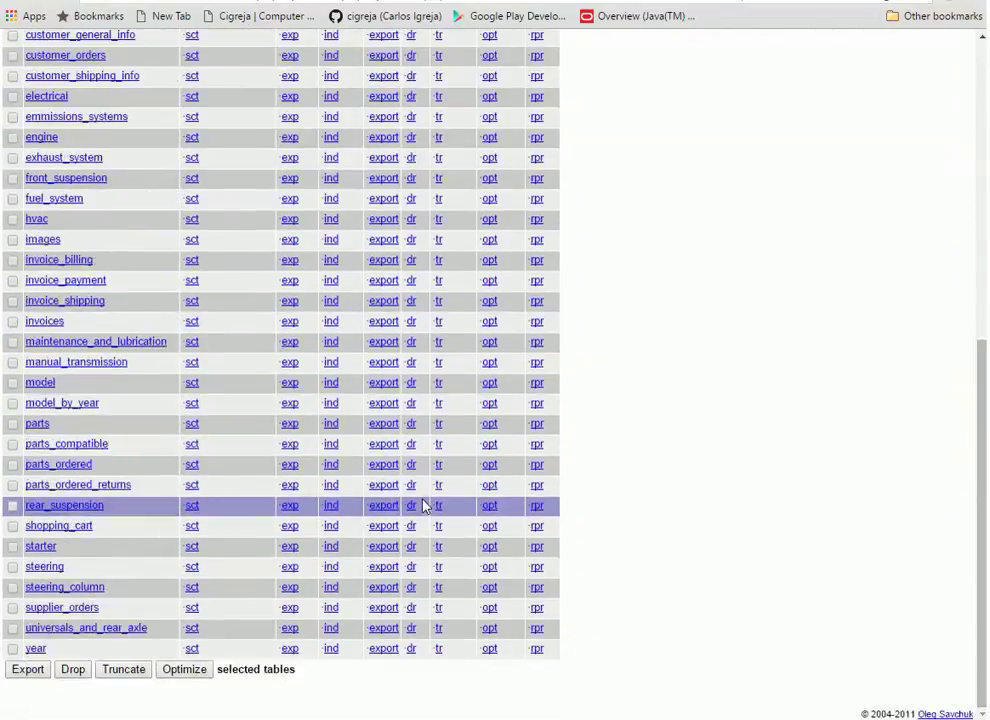
scroll(422, 506, "up", 3)
scroll(425, 505, "up", 3)
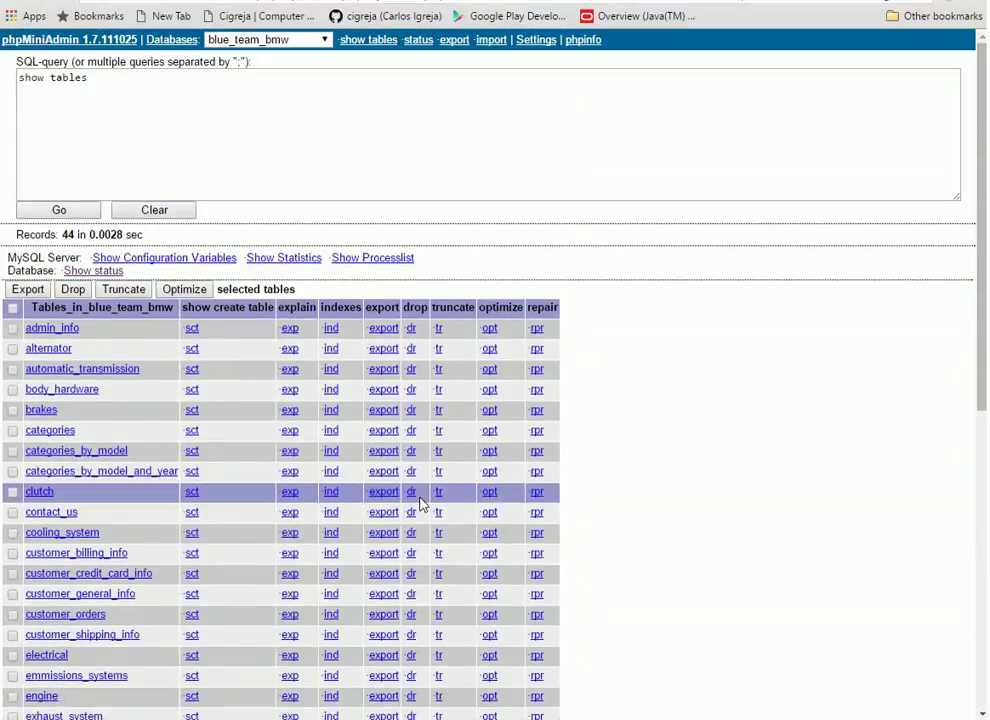
Run 'select * from alternator' to view its 17 rows, then go back two pages
left_click(170, 79)
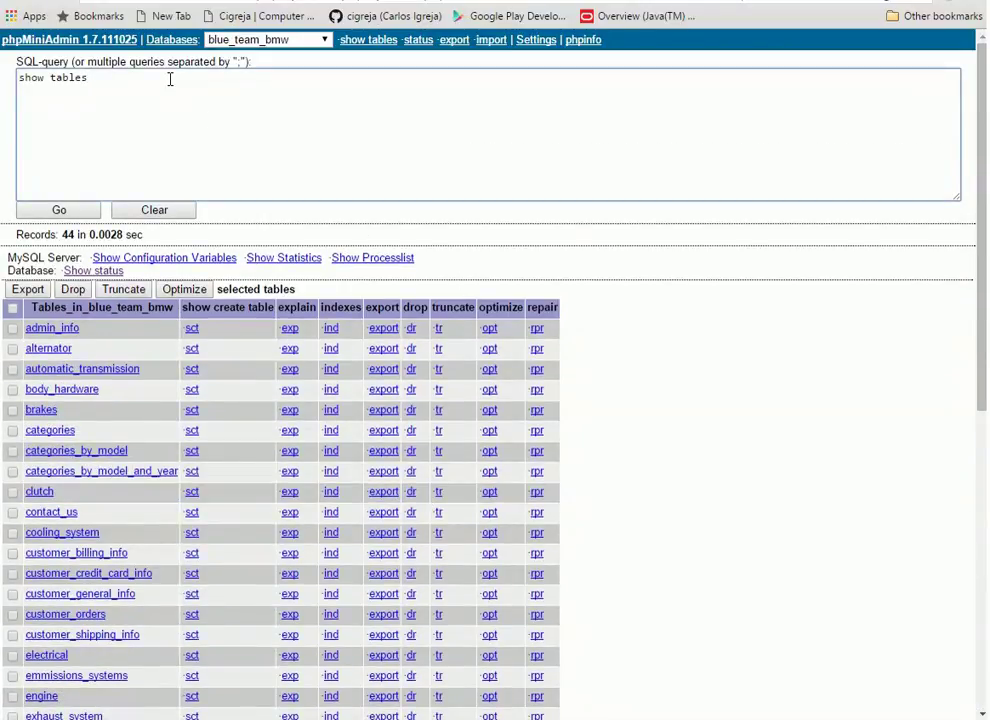
key("BackSpace")
key("BackSpace")
key("BackSpace")
key("BackSpace")
key("BackSpace")
key("BackSpace")
key("BackSpace")
key("BackSpace")
key("BackSpace")
key("BackSpace")
key("BackSpace")
type("select * from ")
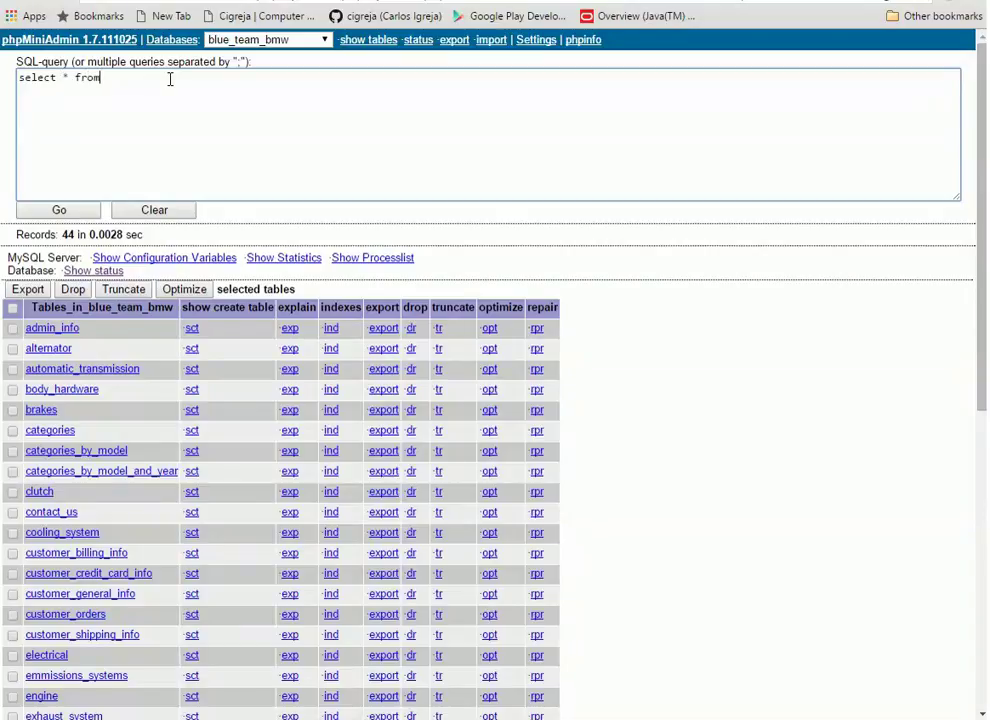
type("alternator")
left_click(84, 210)
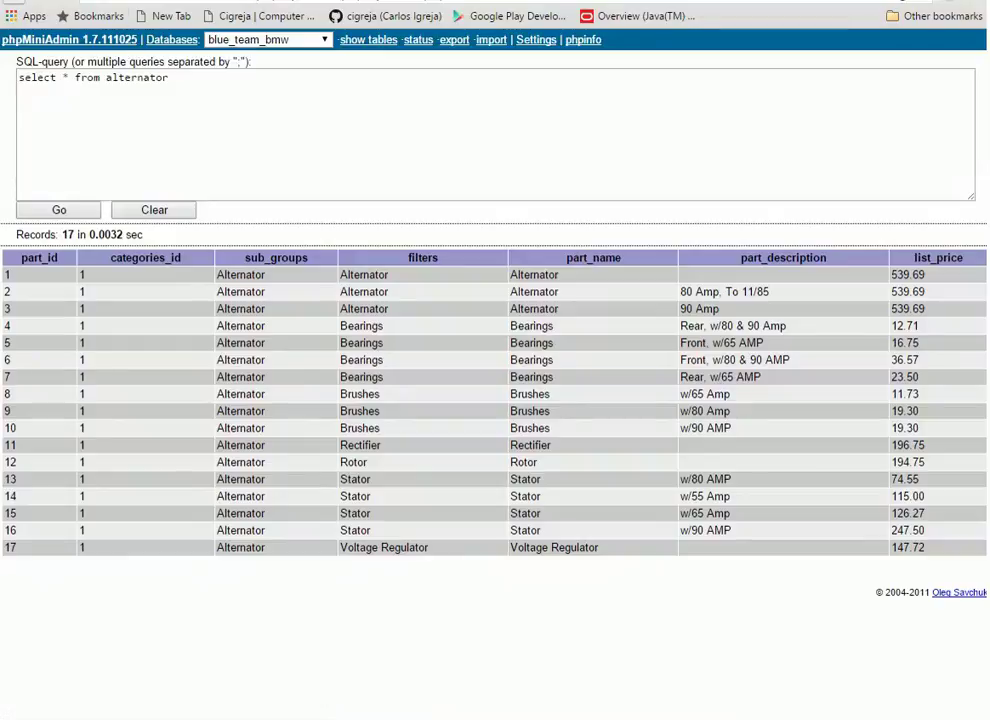
key("alt+Left")
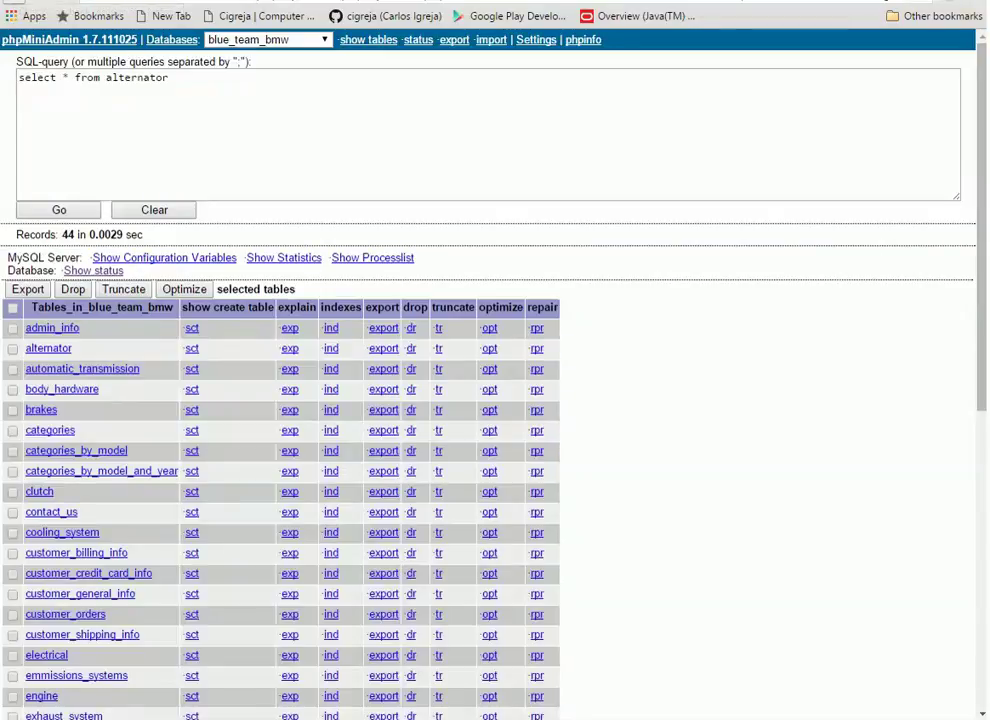
key("alt+Left")
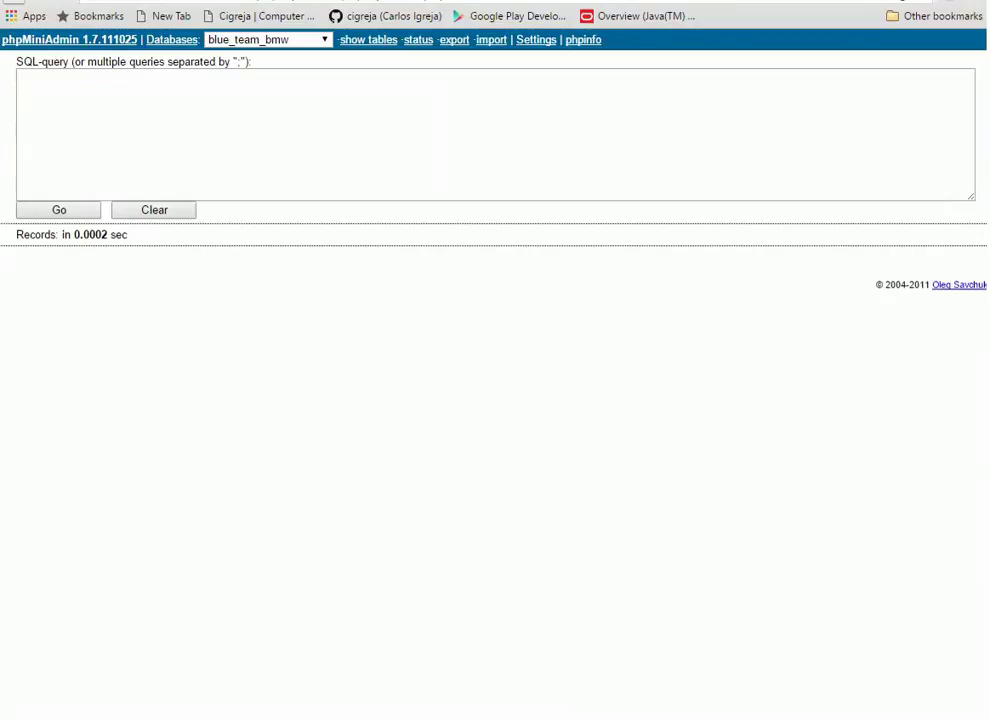
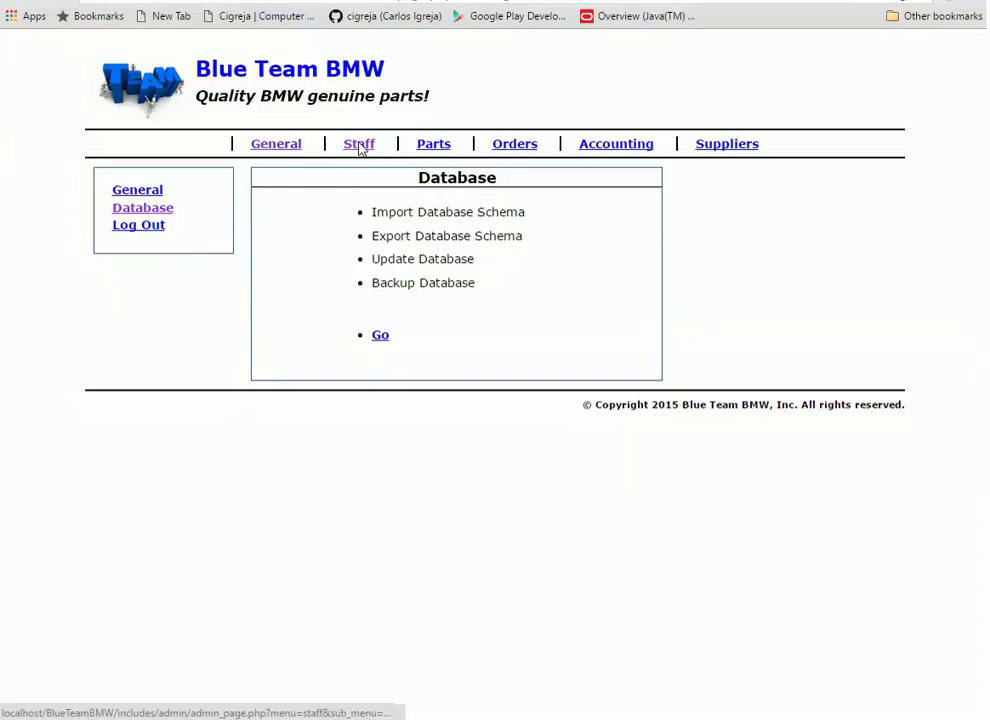
Open Staff, preview the Add Staff form, and switch between Parts and Staff, ending on Staff
left_click(361, 148)
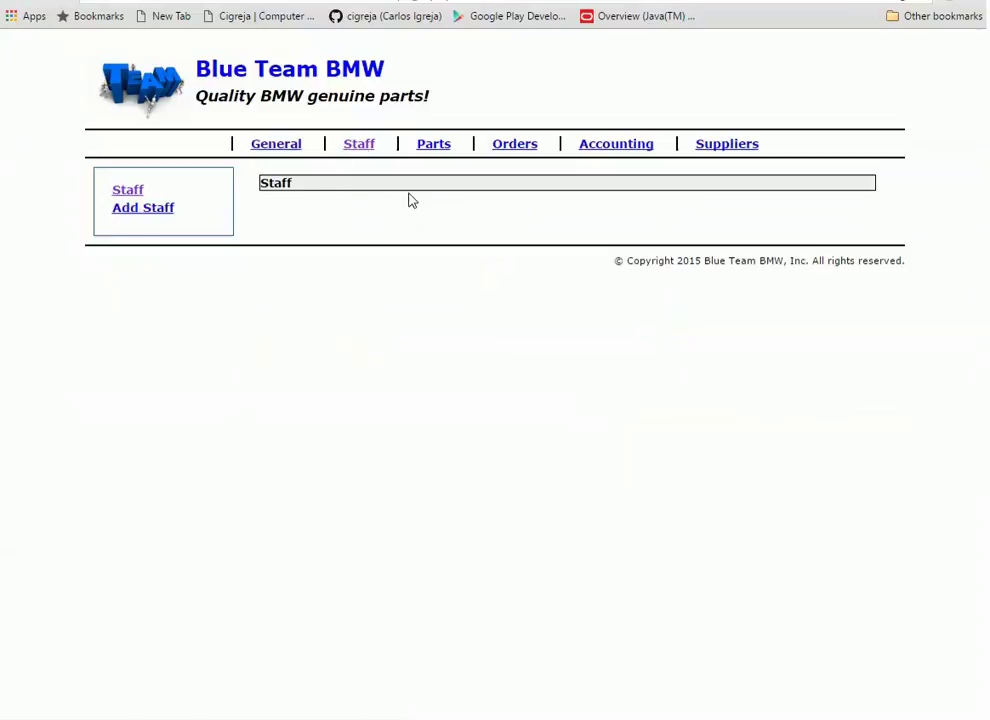
left_click(160, 210)
left_click(128, 191)
left_click(440, 150)
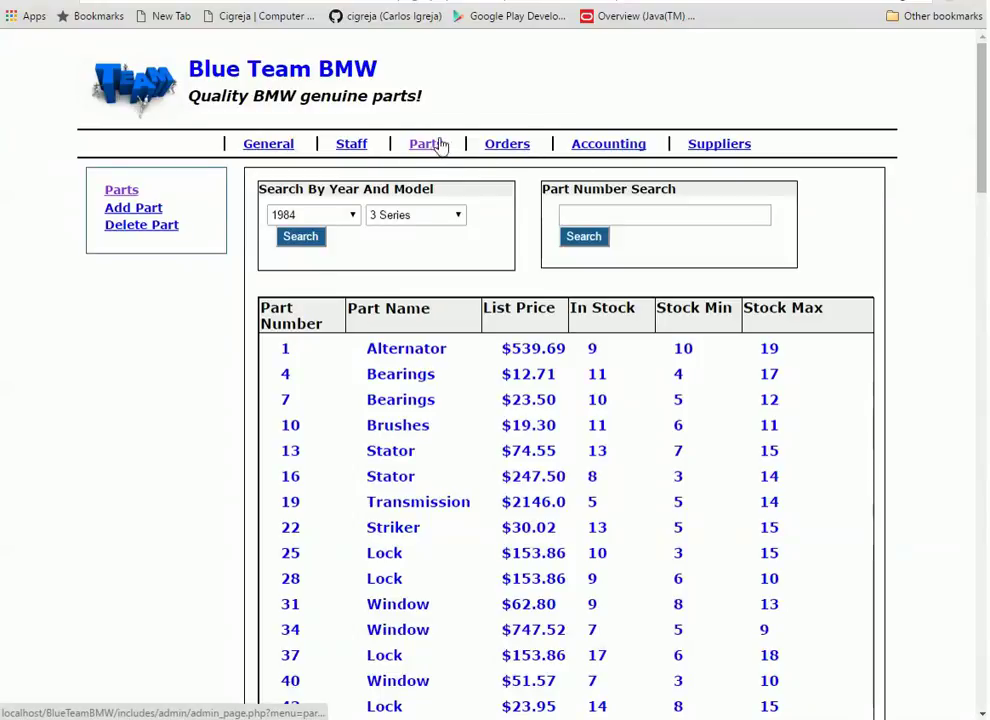
left_click(358, 148)
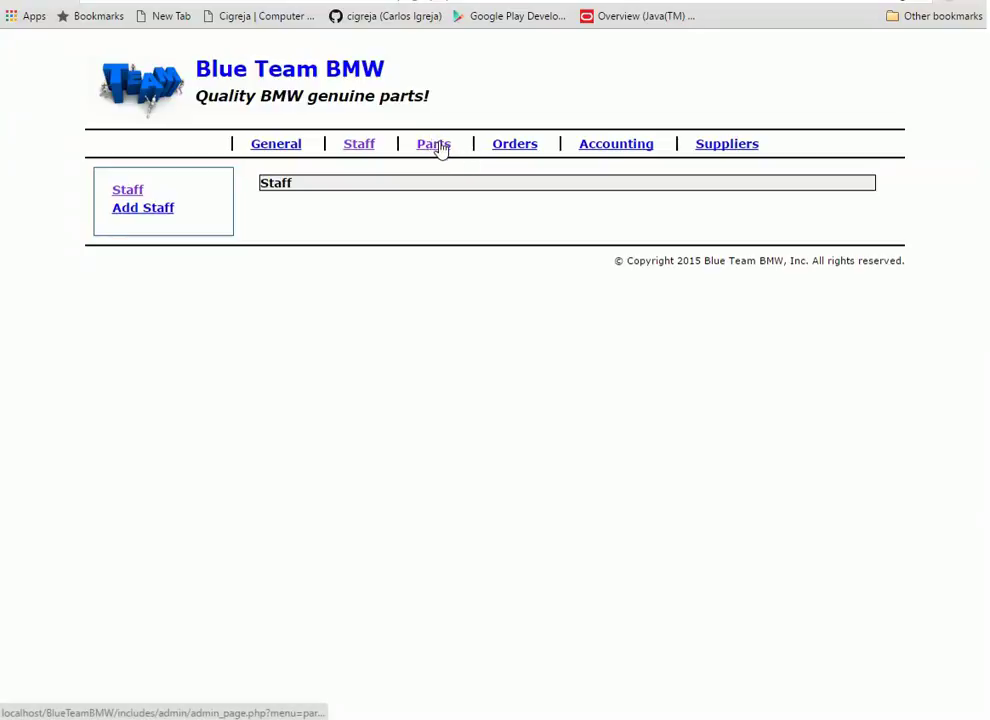
left_click(440, 147)
left_click(357, 147)
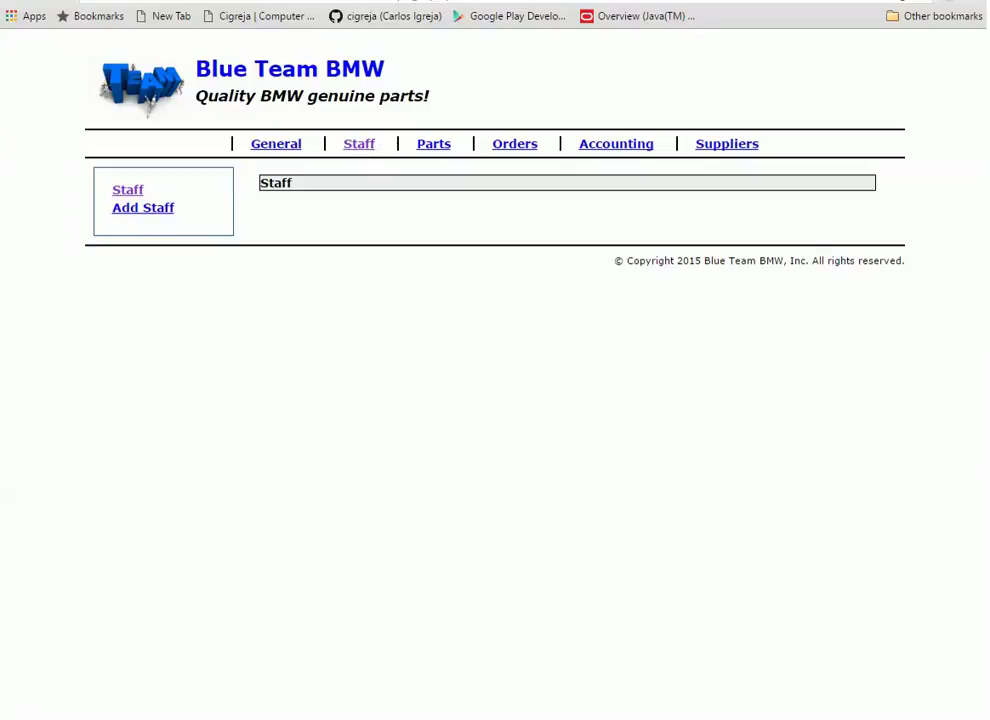
View the Suppliers Add and Delete Supplier forms, then go through Staff to the Parts list
left_click(716, 148)
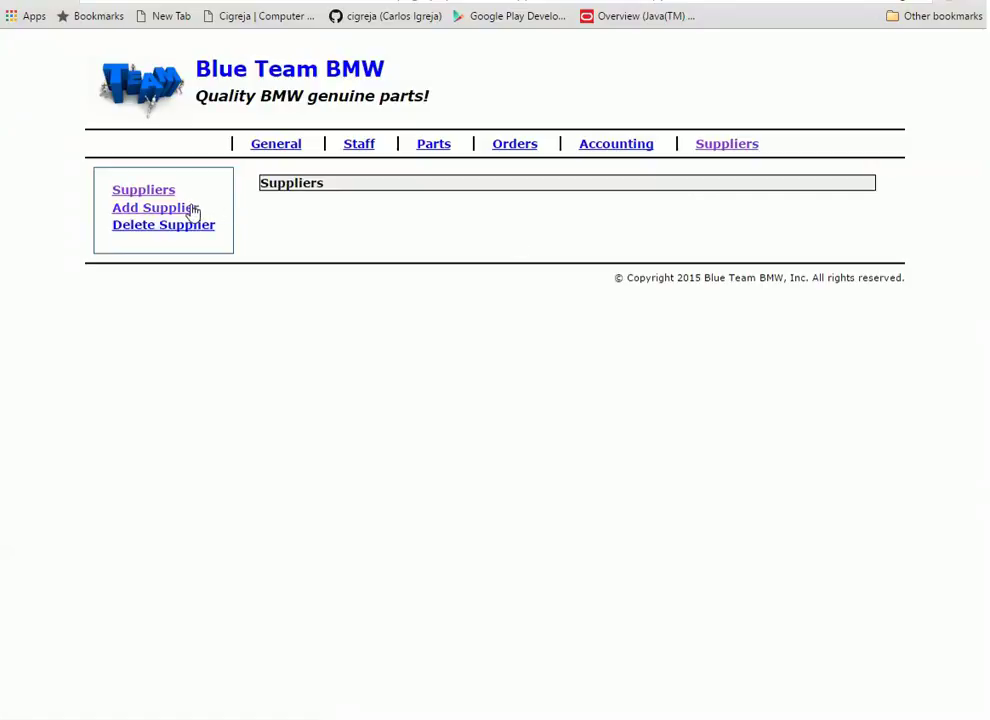
left_click(155, 208)
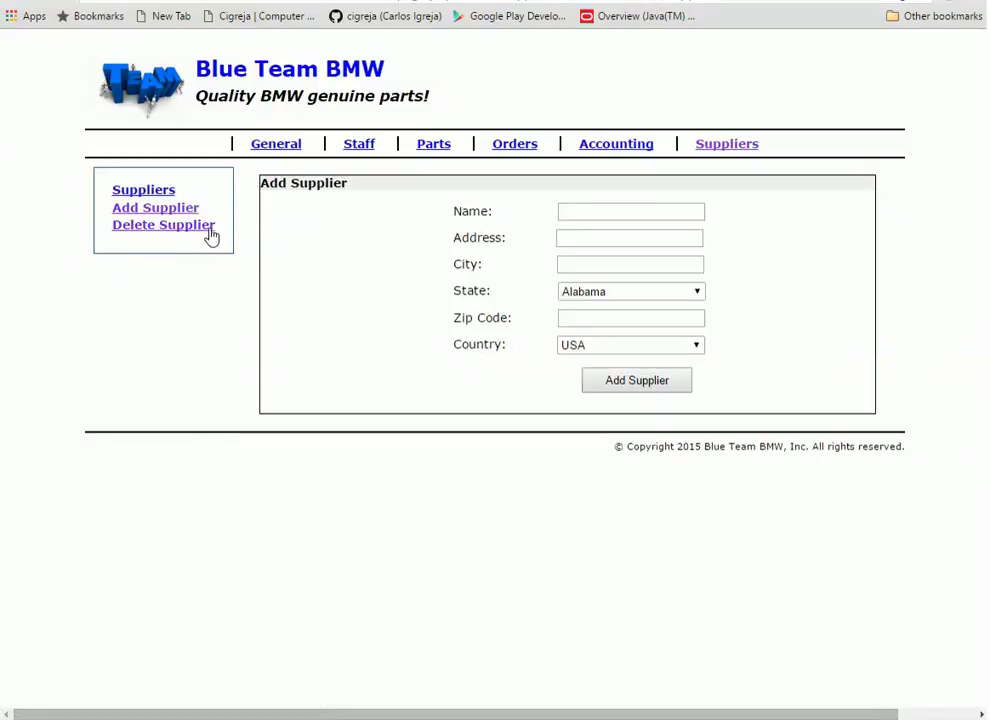
left_click(209, 230)
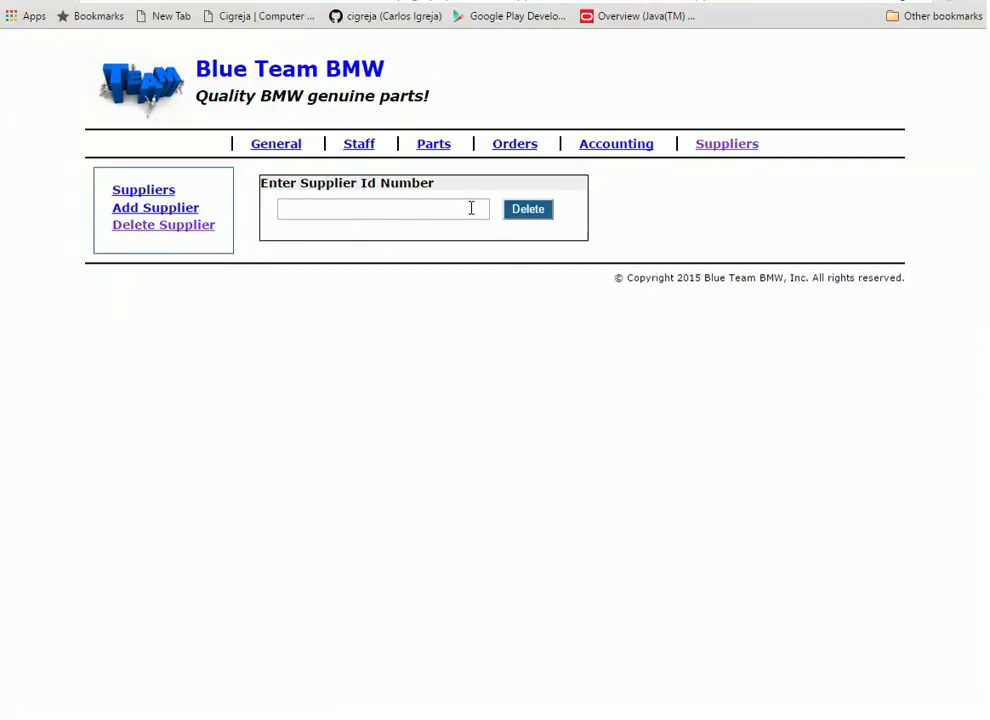
left_click(360, 148)
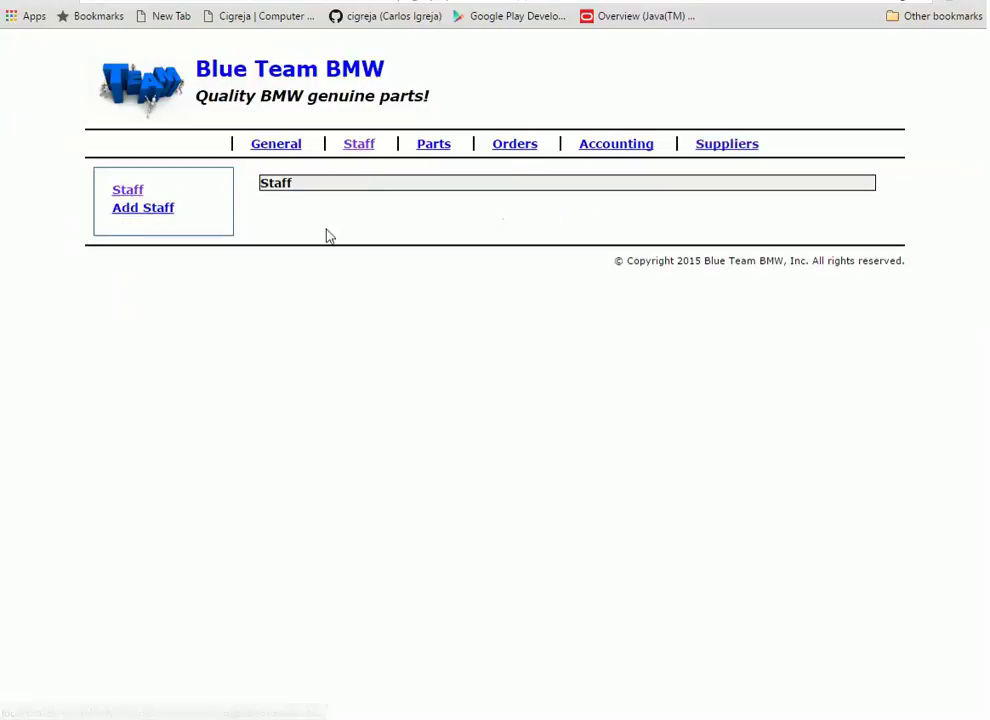
left_click(436, 146)
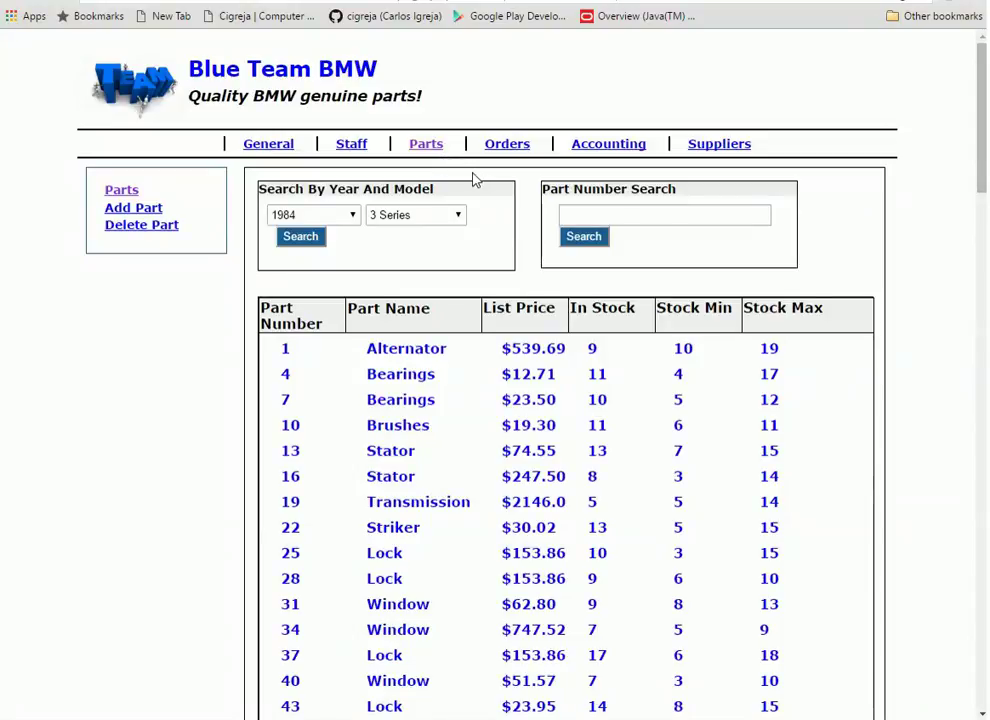
Search the parts by part number 101 to list only the Thermostat
left_click(683, 214)
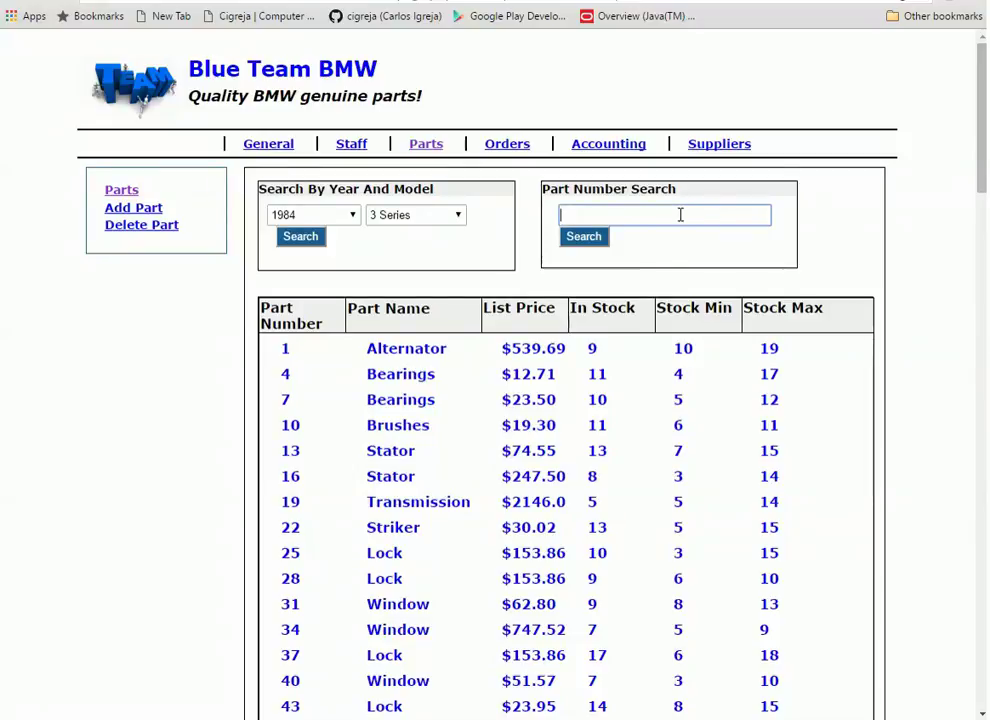
type("101")
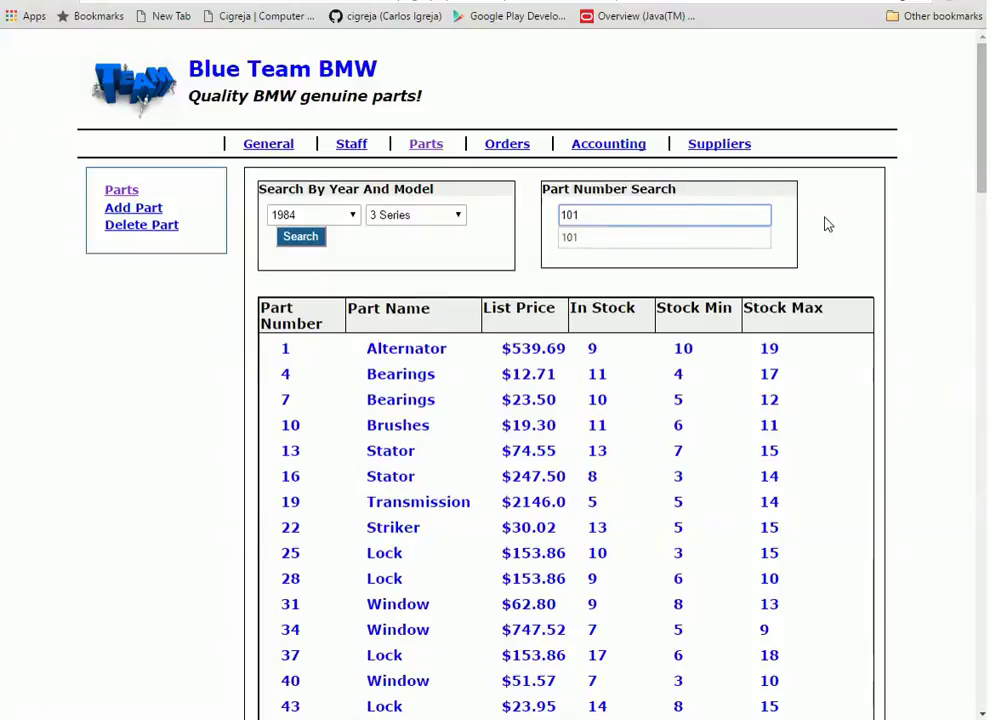
key("Return")
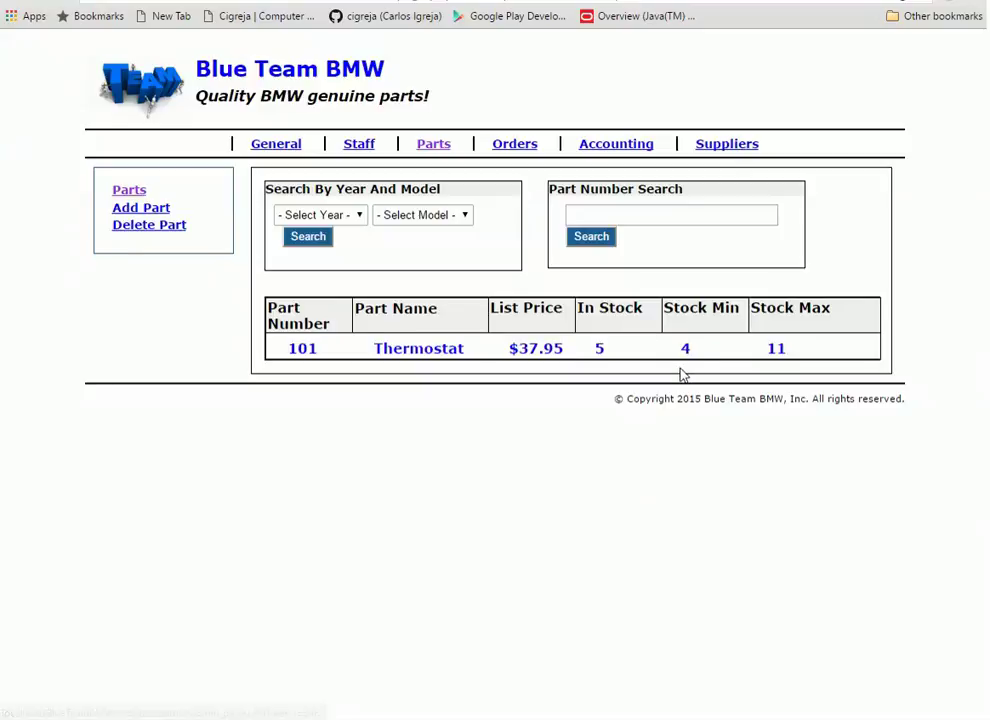
Change part 101's Stock Max to 10 and confirm the update alert
left_click(777, 350)
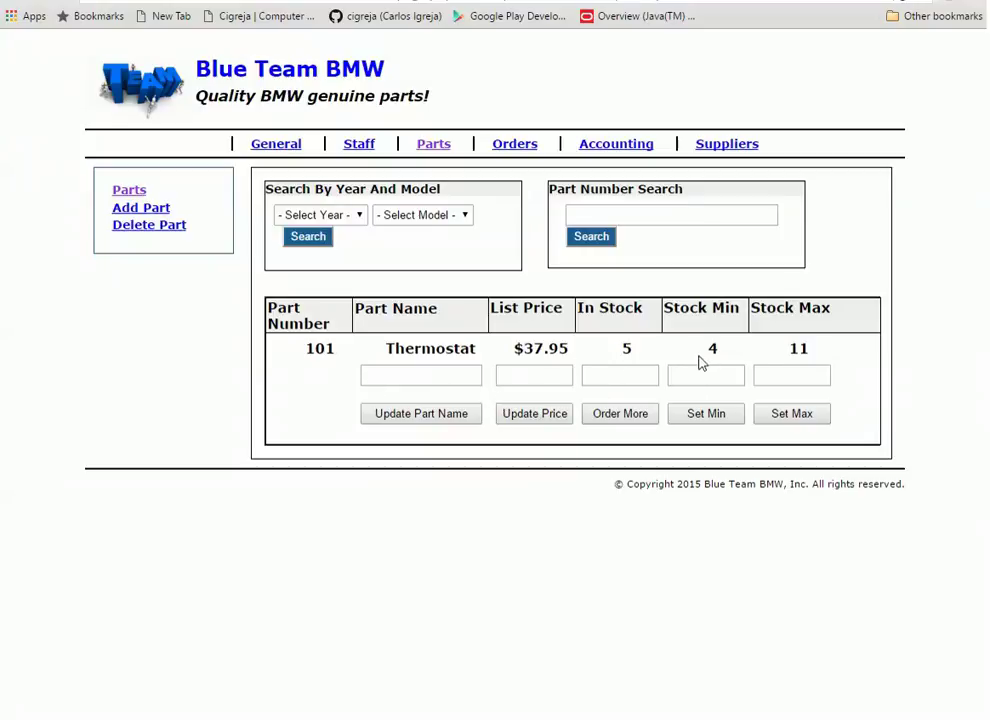
left_click(799, 373)
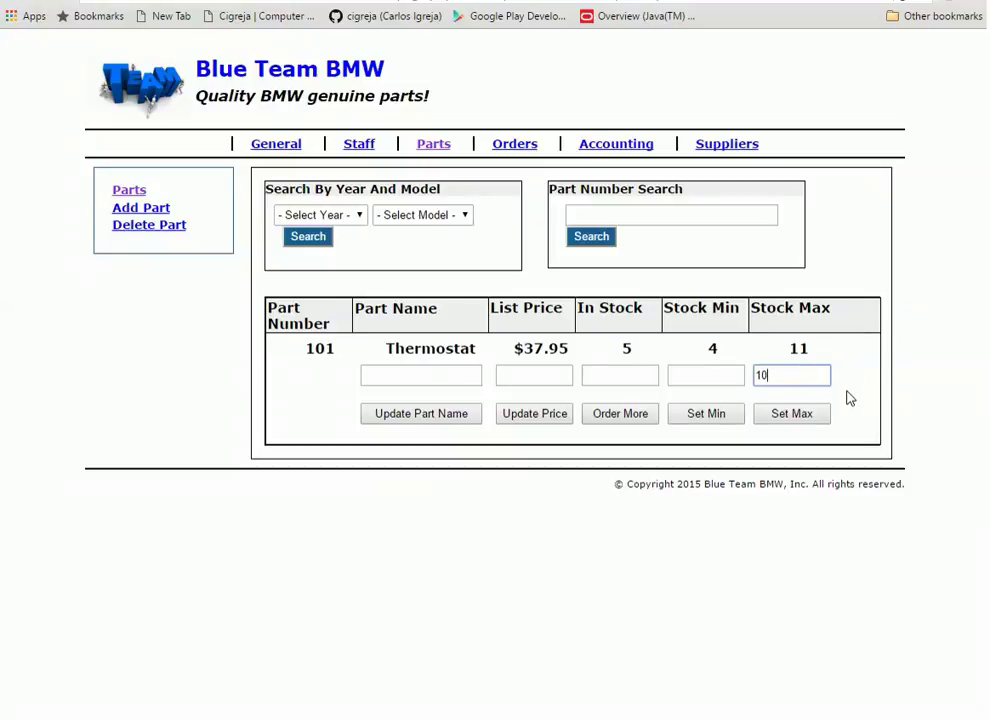
left_click(798, 415)
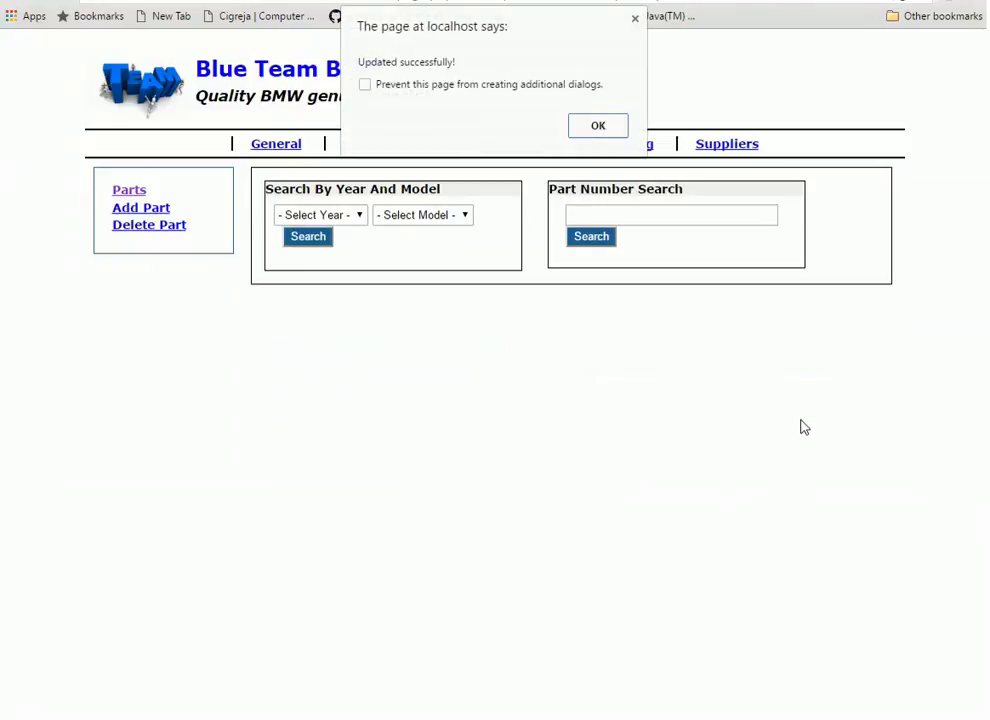
left_click(606, 133)
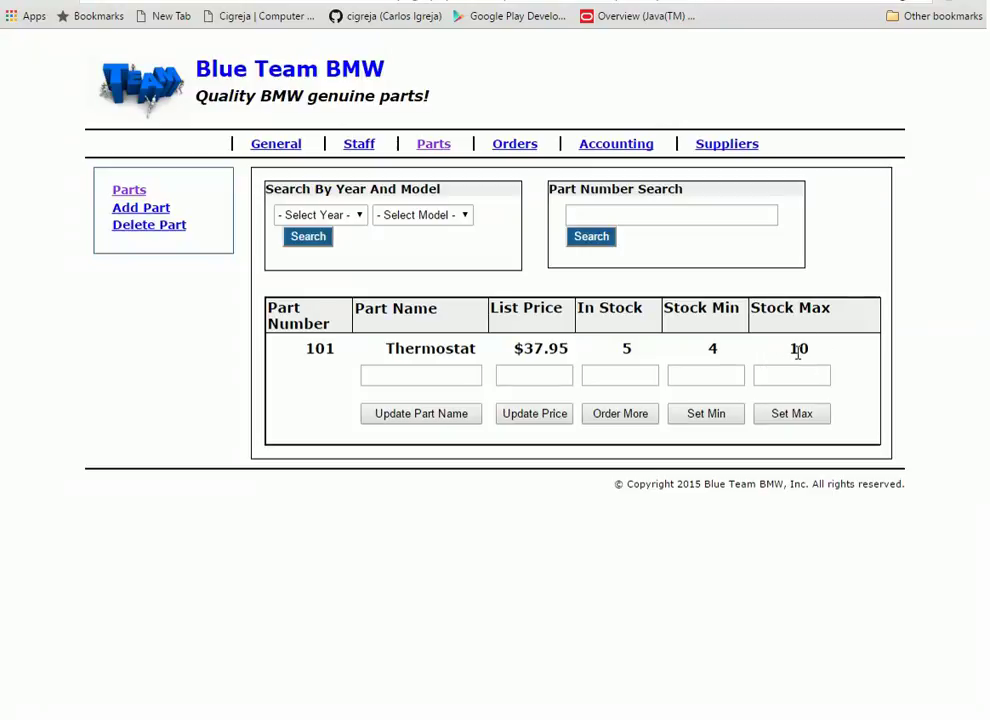
Test saving an empty Stock Max, dismiss the warning, and step through the name, price and stock fields
left_click(813, 417)
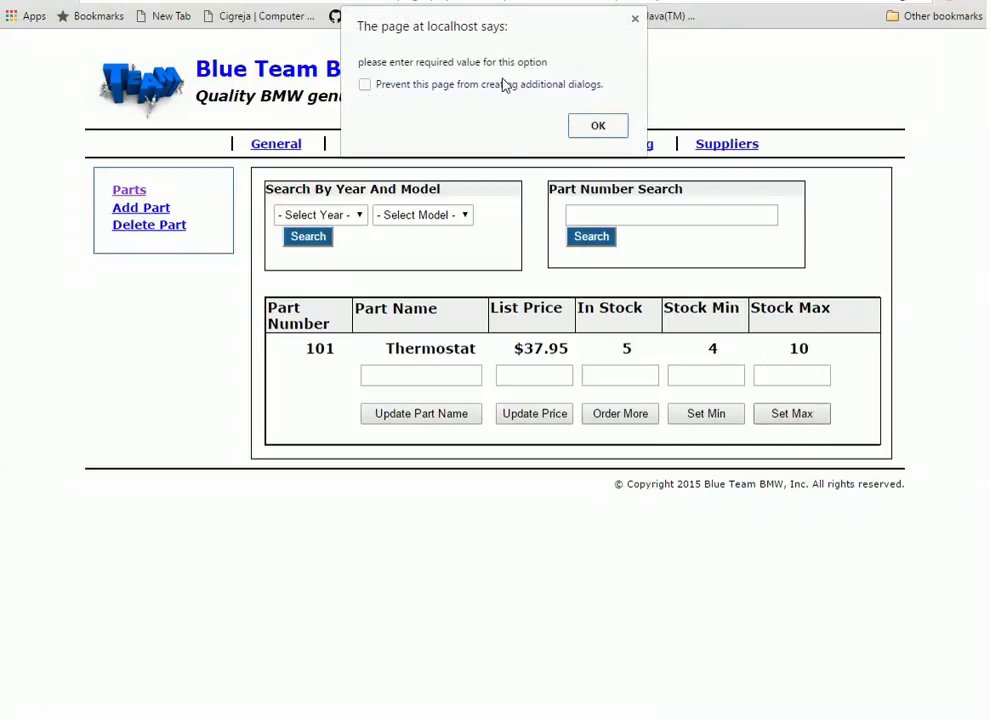
left_click(598, 126)
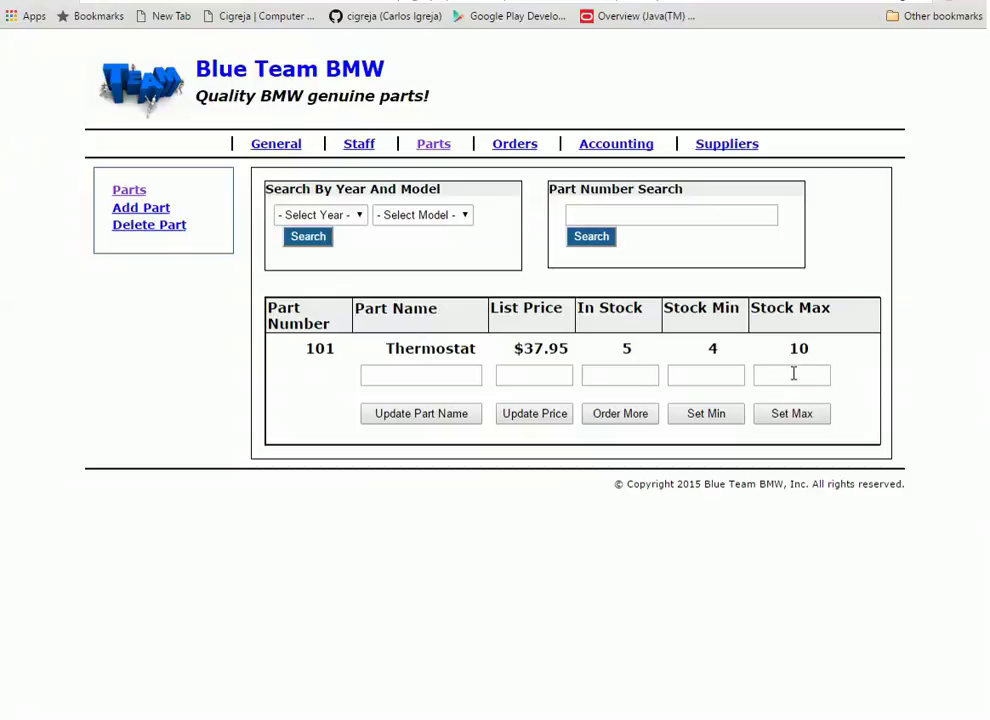
left_click(436, 377)
left_click(529, 377)
left_click(617, 374)
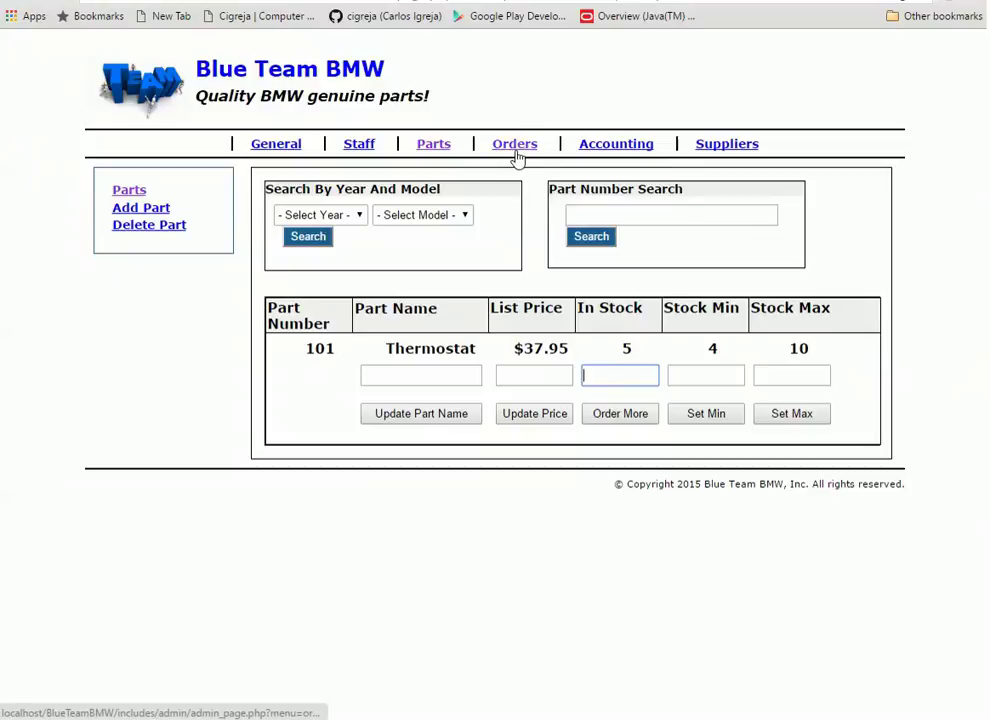
Go to Orders and open invoice 16 for two Lock parts totalling $333.61
left_click(516, 150)
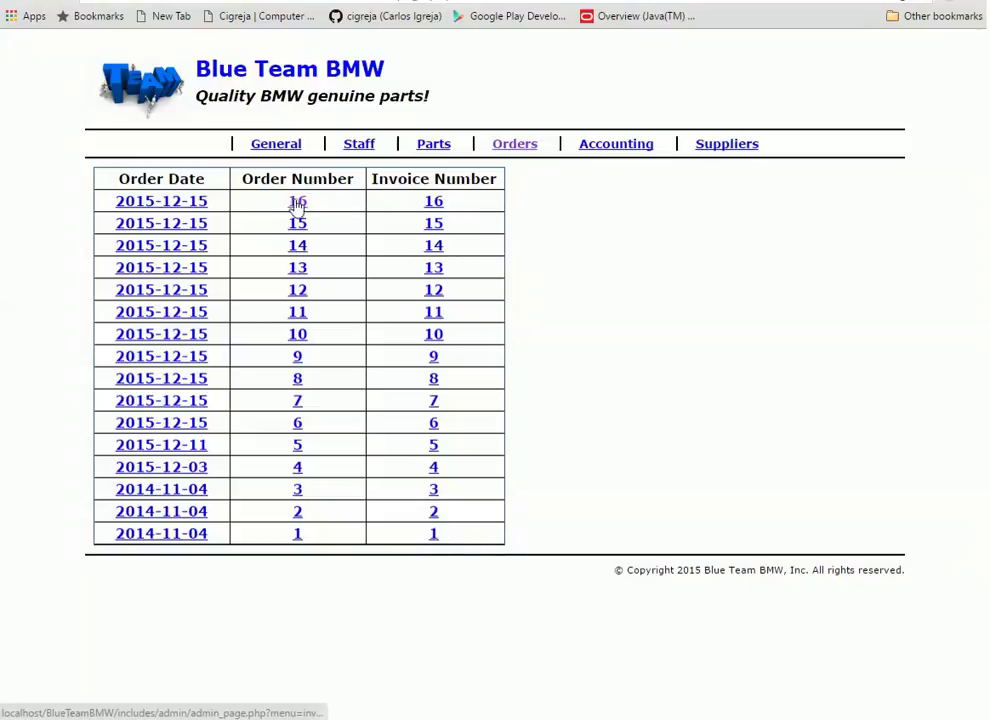
left_click(434, 203)
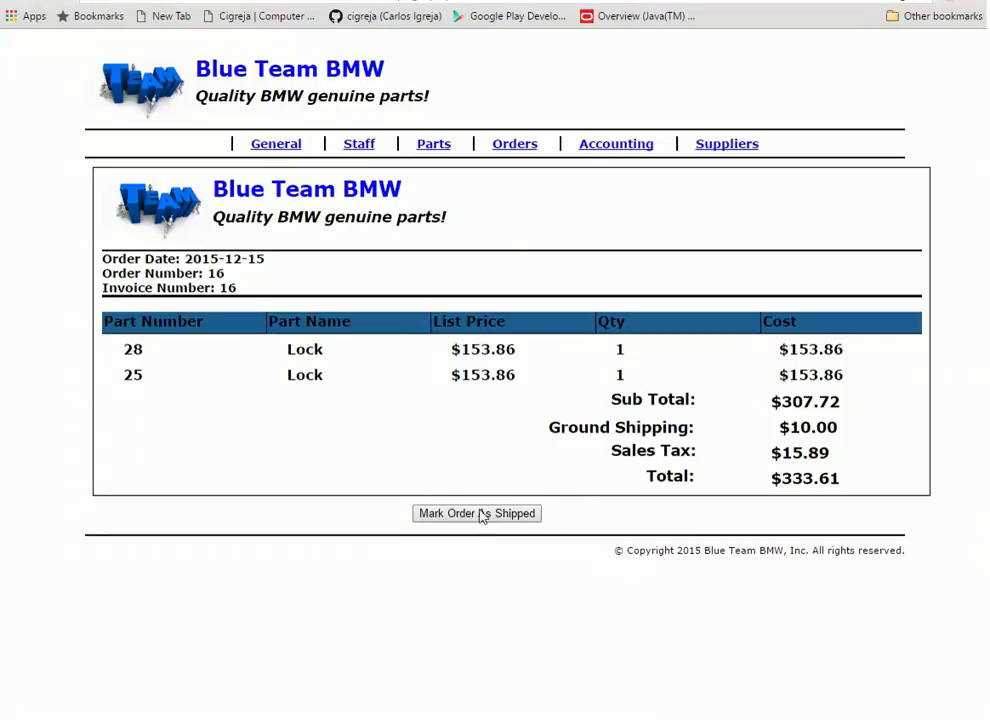
Open Accounting and scroll through the Customers and Suppliers Invoices tables
left_click(597, 147)
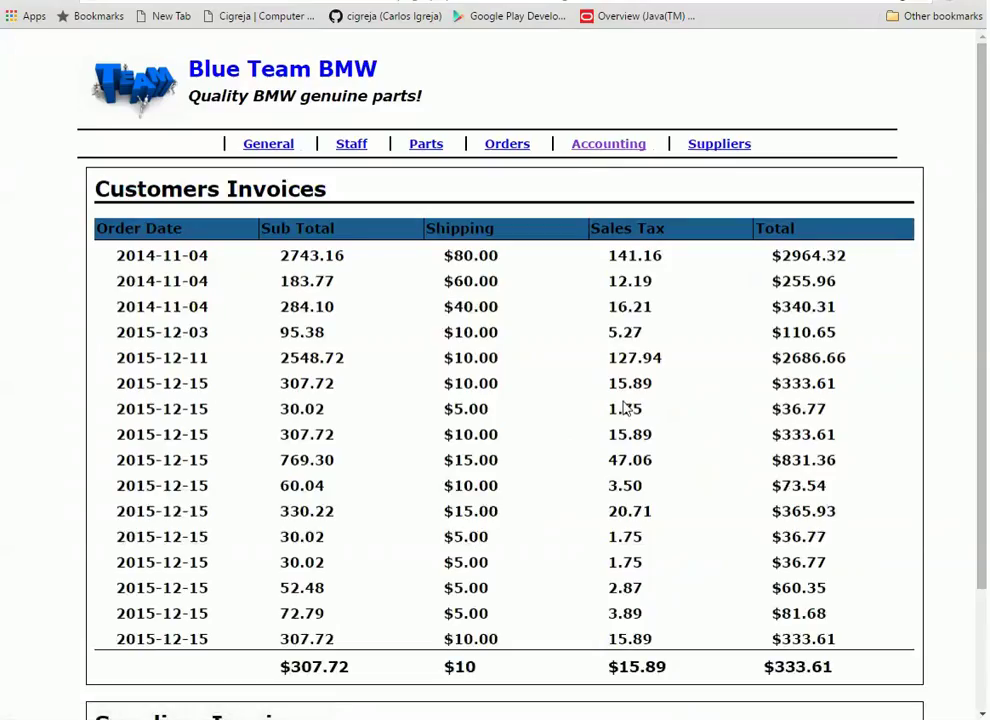
scroll(700, 450, "down", 3)
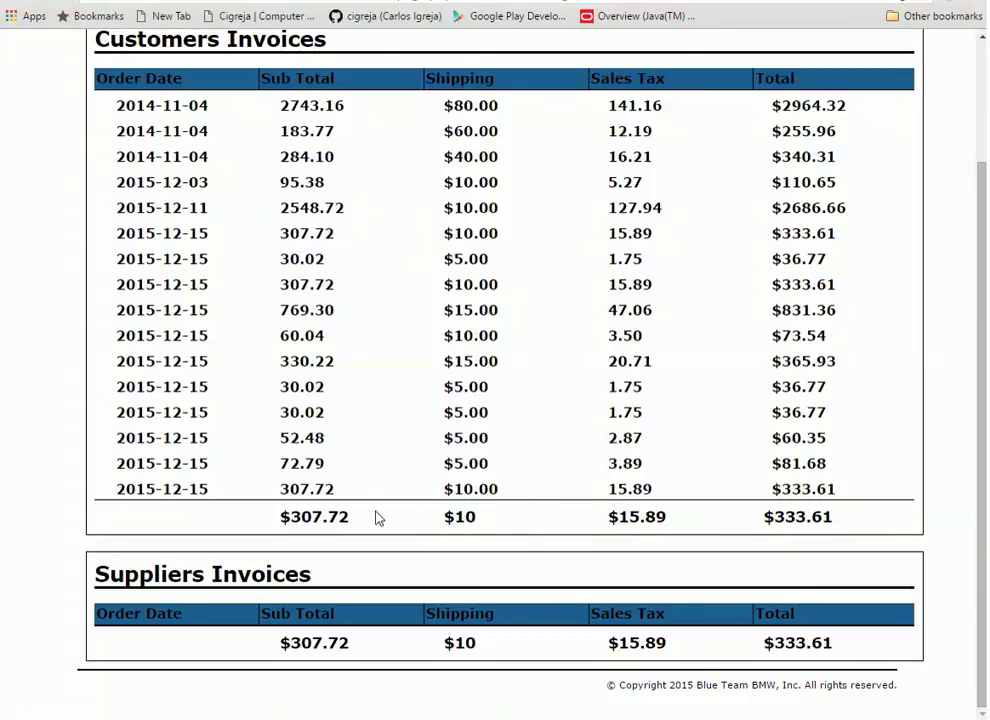
scroll(707, 302, "up", 1)
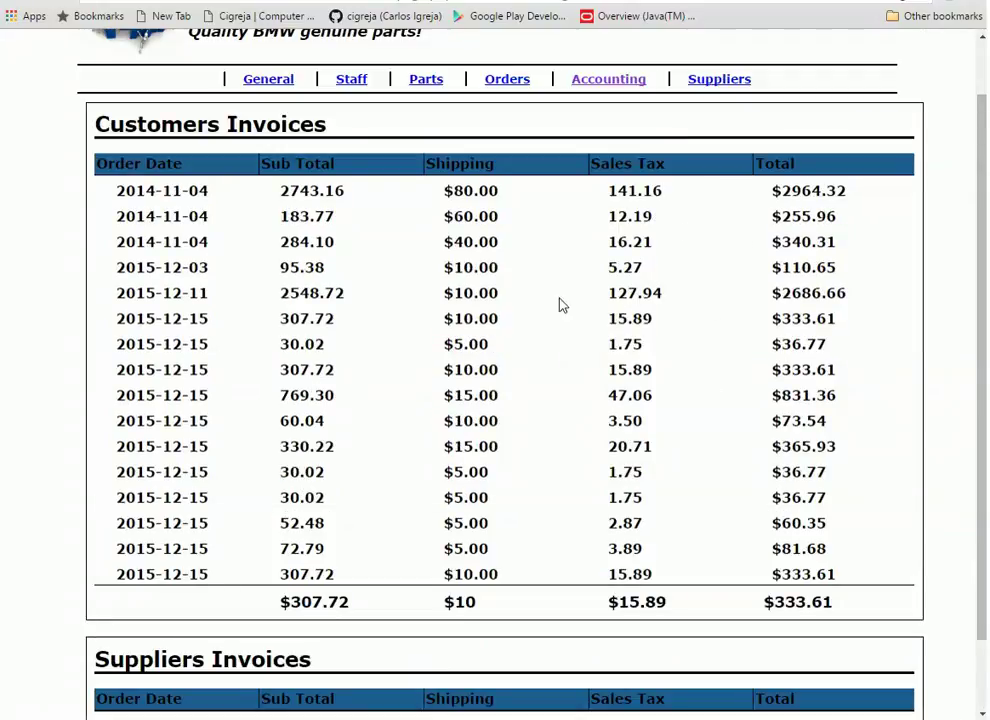
scroll(747, 385, "down", 1)
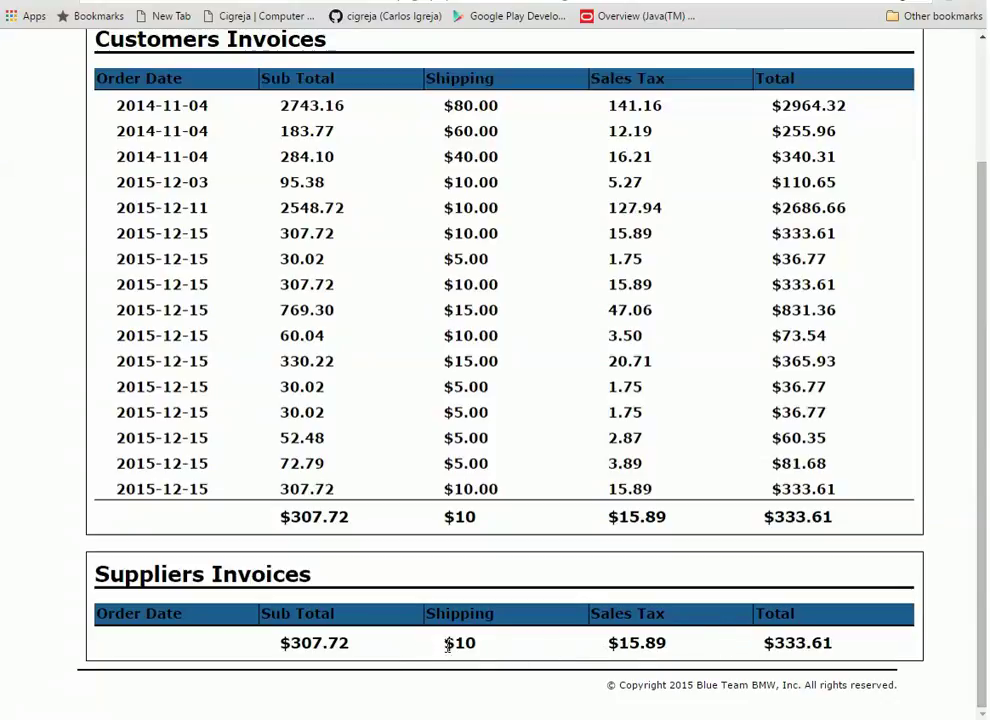
scroll(727, 453, "up", 3)
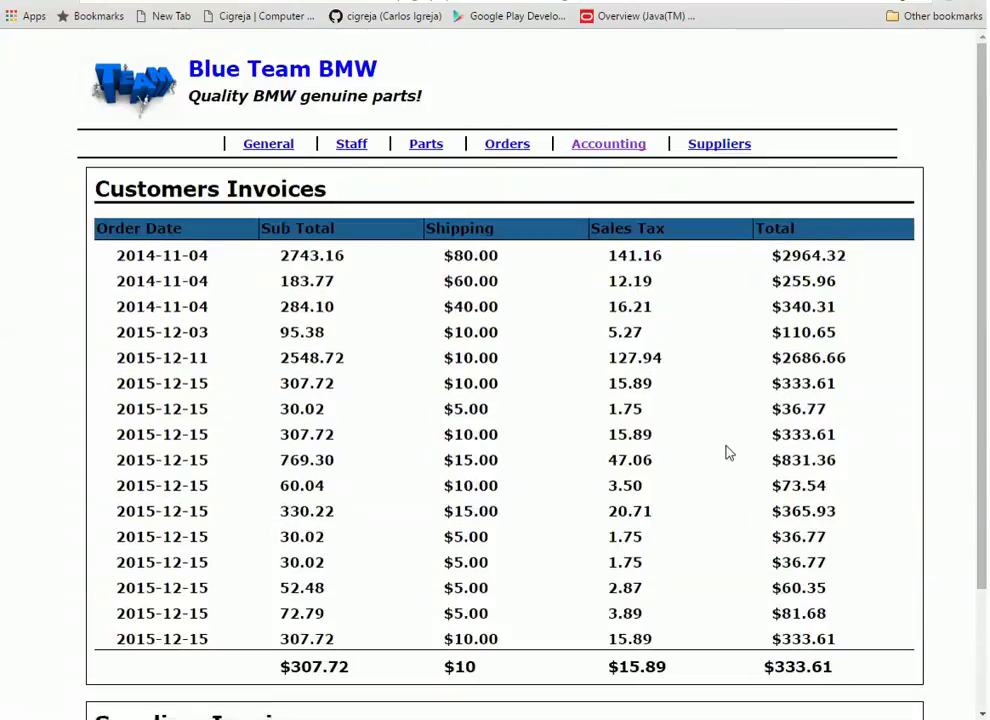
scroll(729, 465, "down", 3)
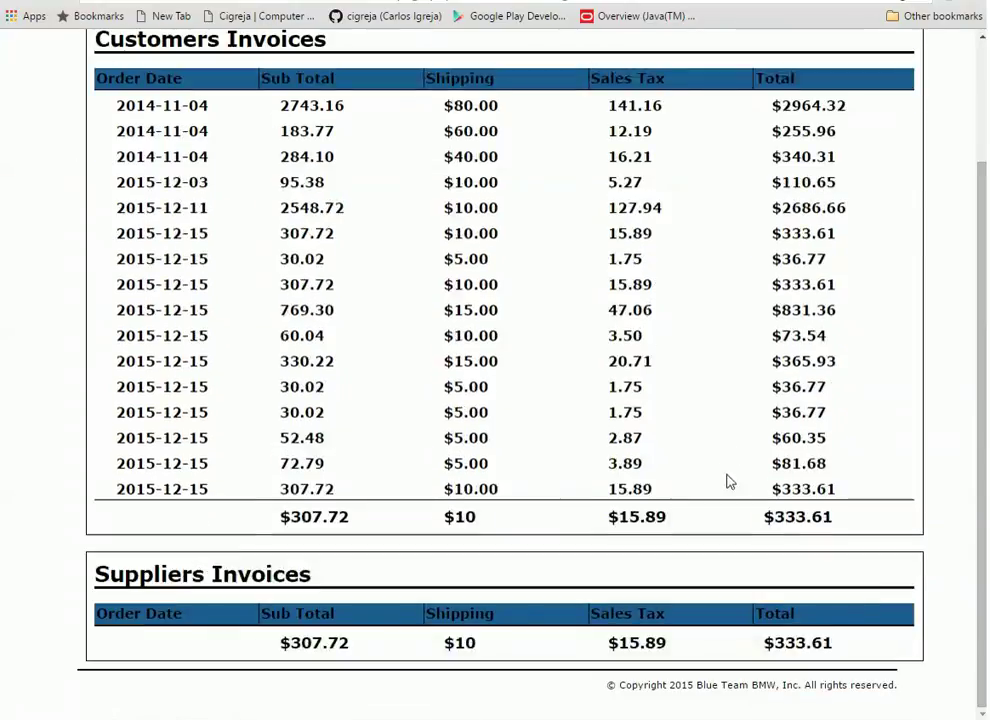
scroll(731, 481, "up", 3)
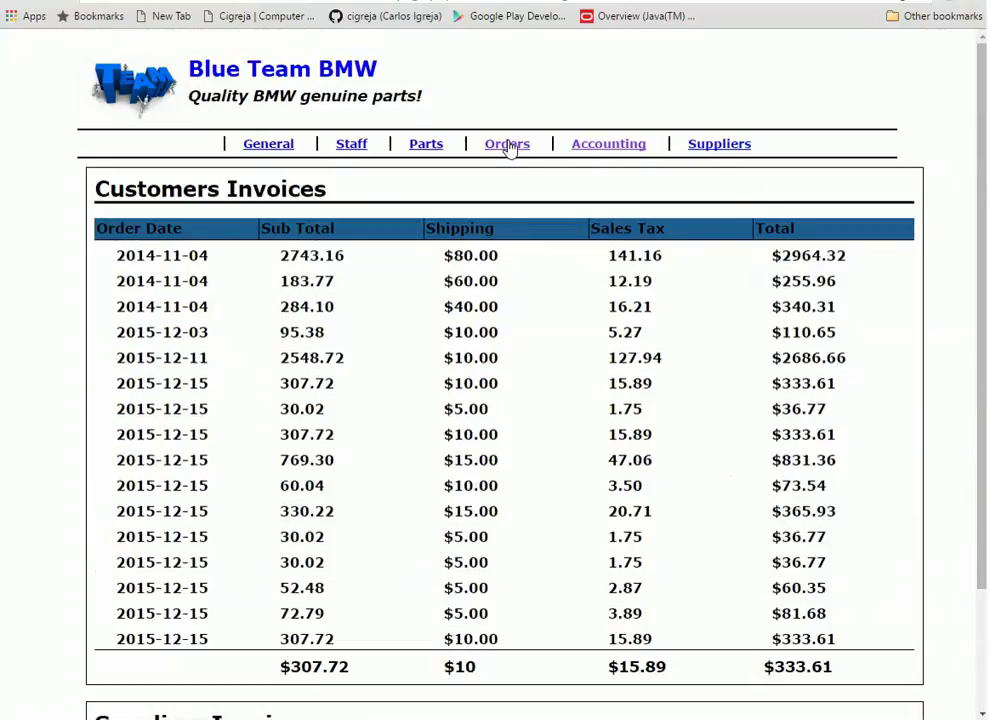
Pass through Orders, Parts and Staff to reach the General account information page
left_click(510, 146)
left_click(437, 148)
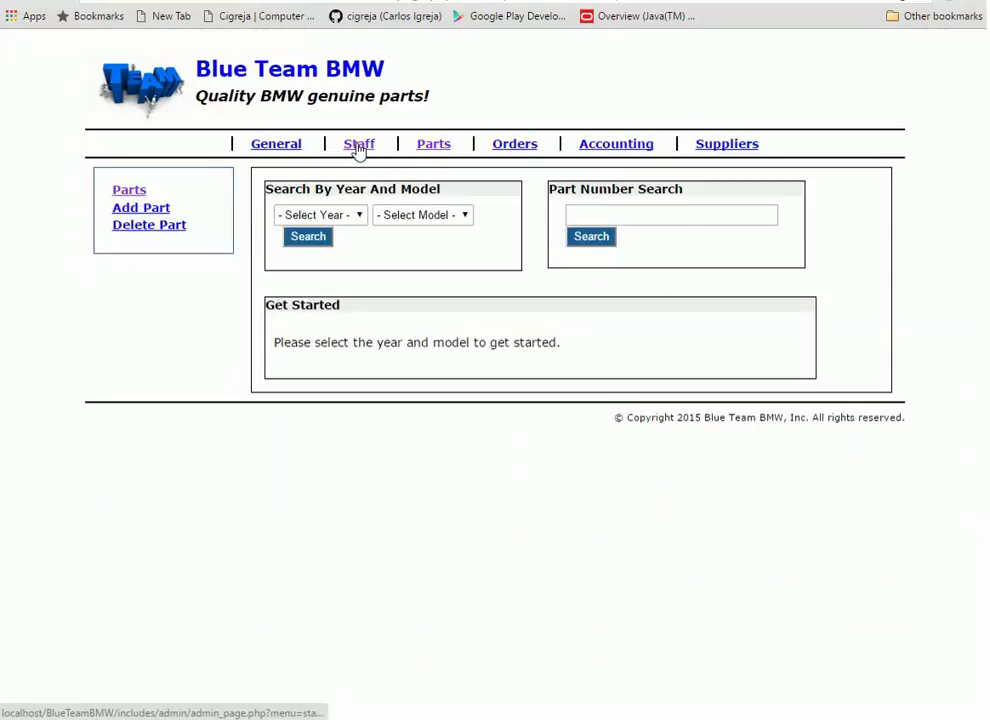
left_click(359, 146)
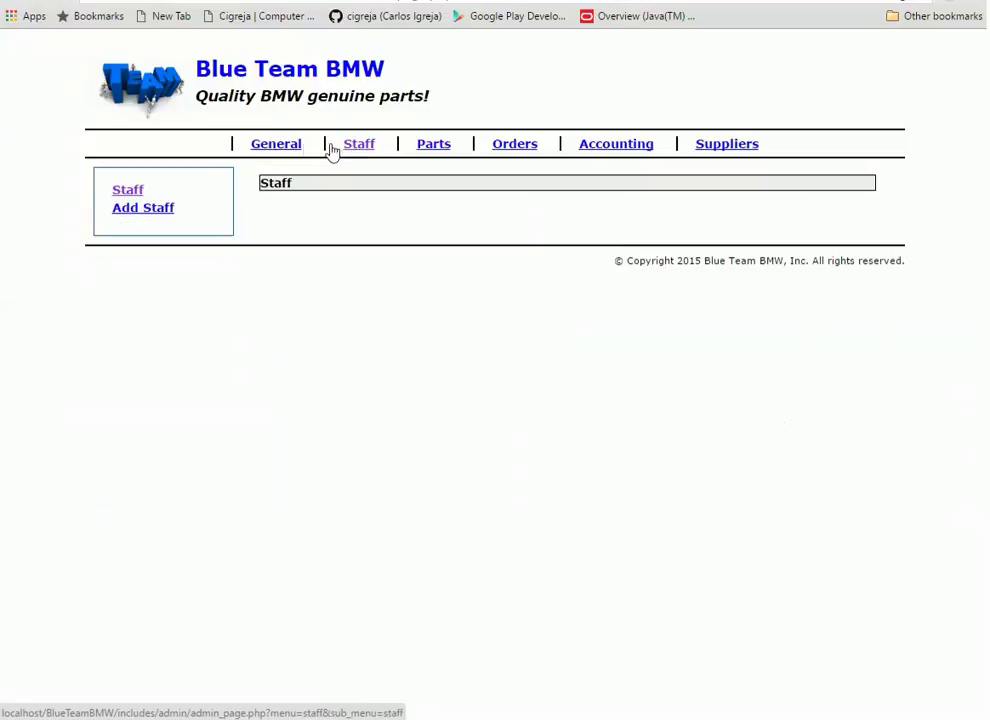
left_click(279, 148)
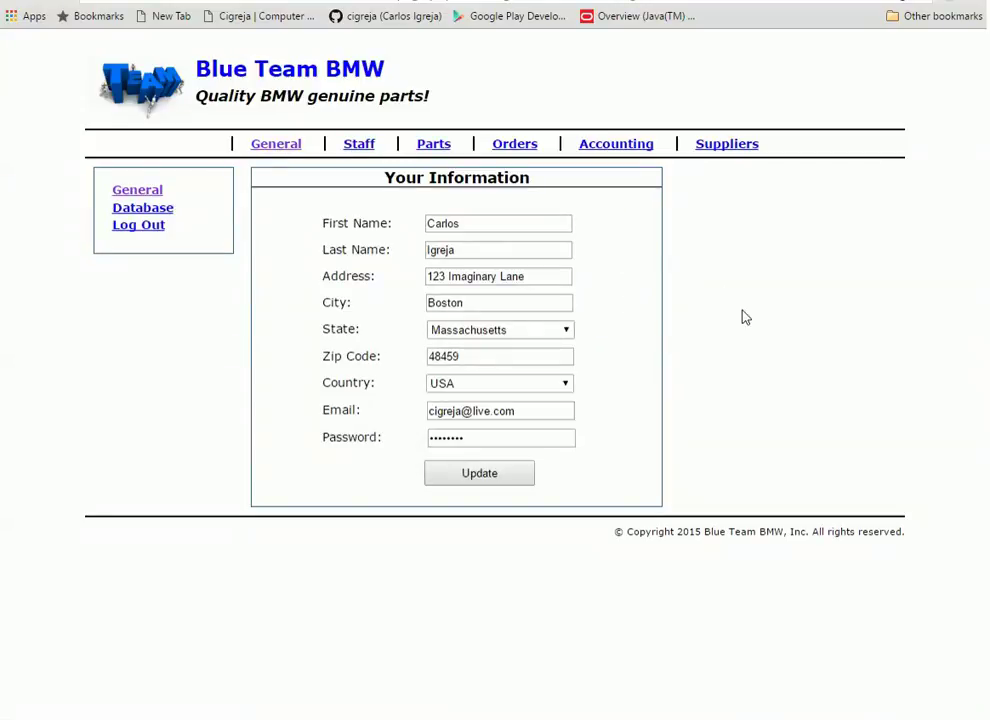